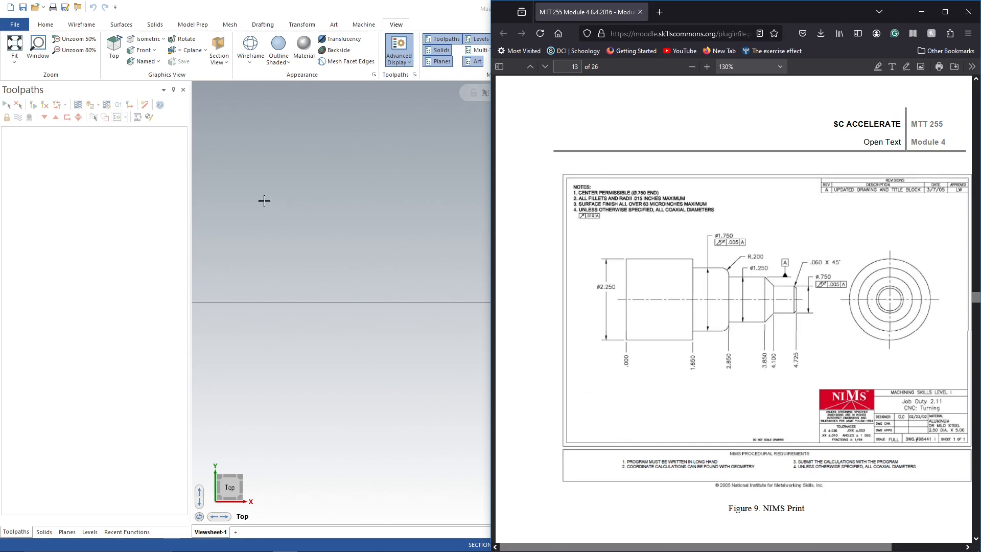
# Switch to Mastercam, toggle the axes display off and back on, and show and hide the gnomons
pyautogui.click(210, 138)
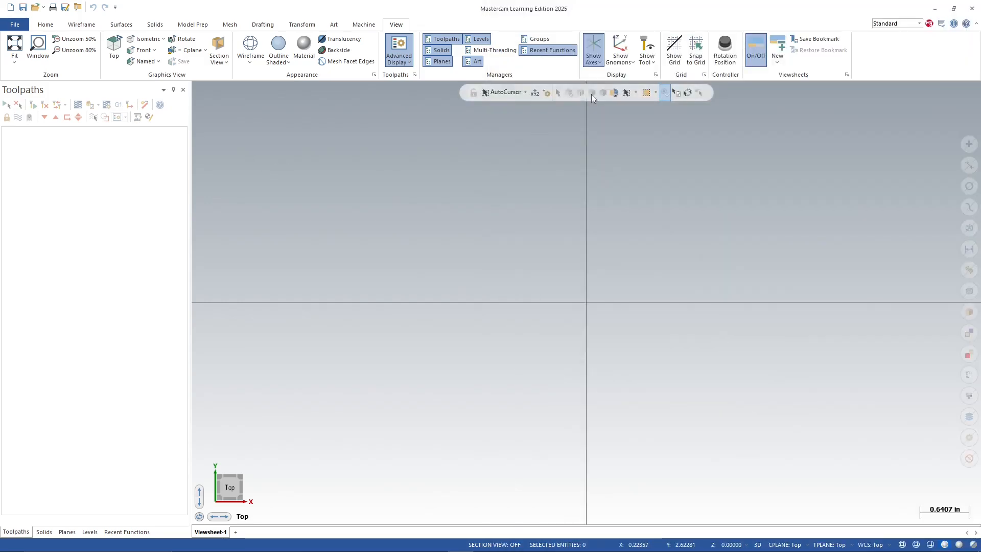
pyautogui.click(593, 45)
pyautogui.click(46, 24)
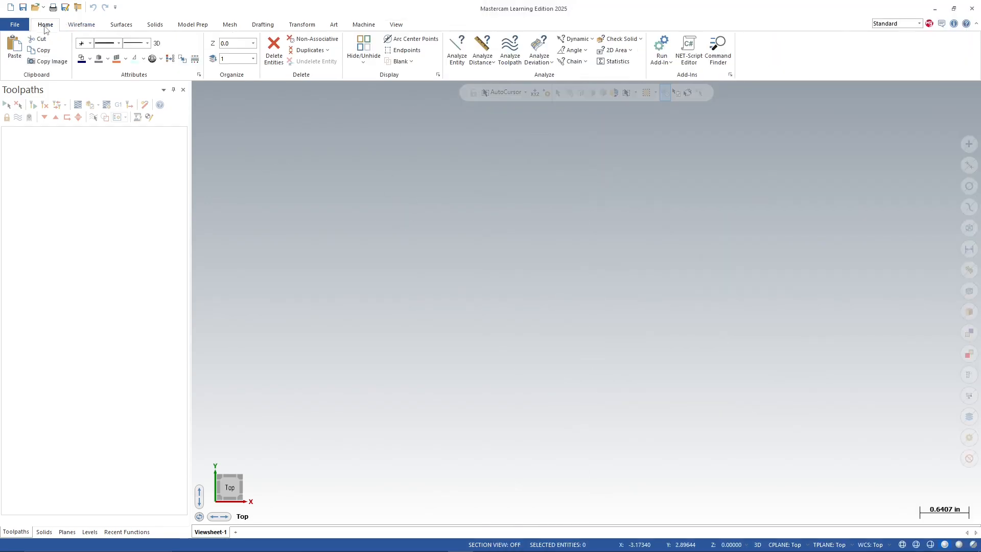
pyautogui.click(399, 29)
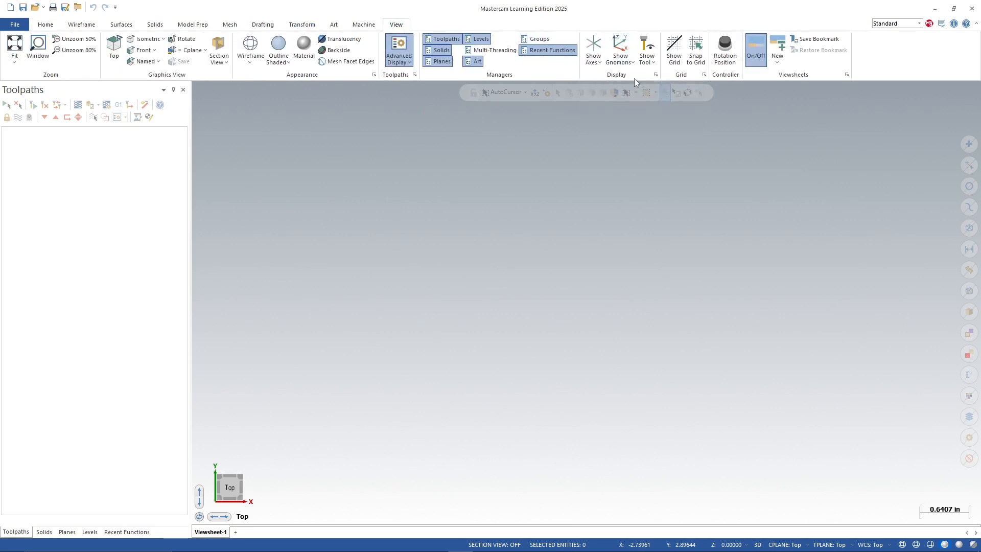
pyautogui.click(602, 46)
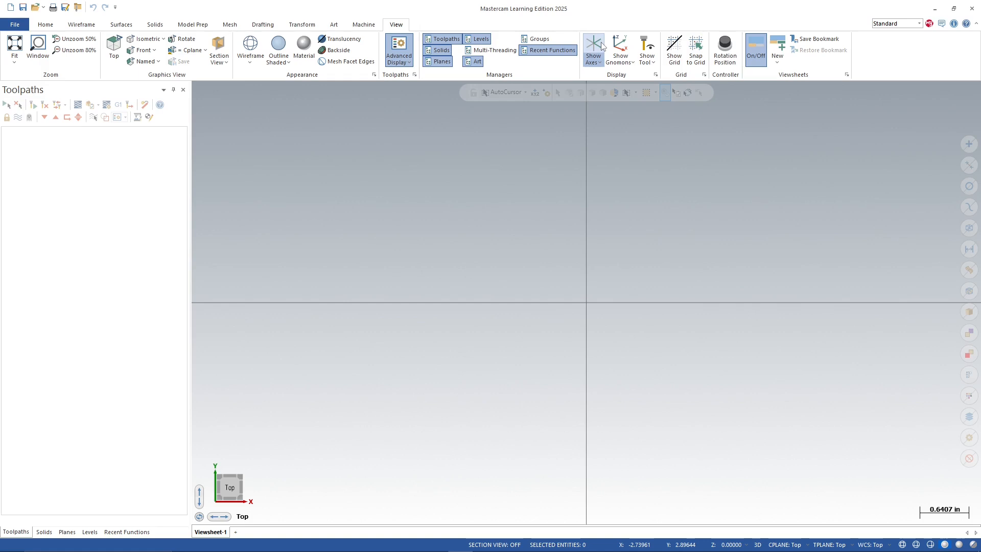
pyautogui.moveTo(679, 294); pyautogui.dragTo(659, 306, button='middle')
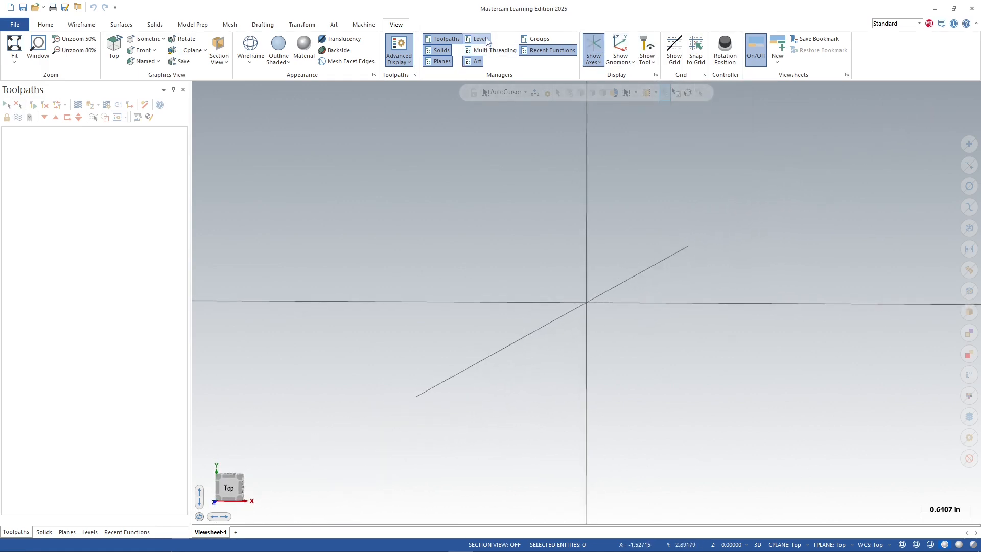
pyautogui.click(624, 44)
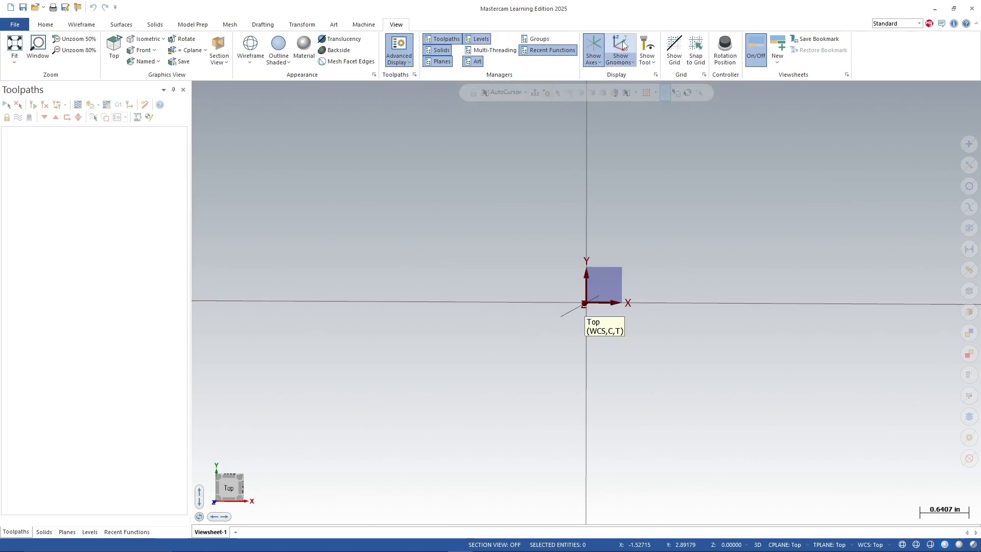
pyautogui.click(623, 45)
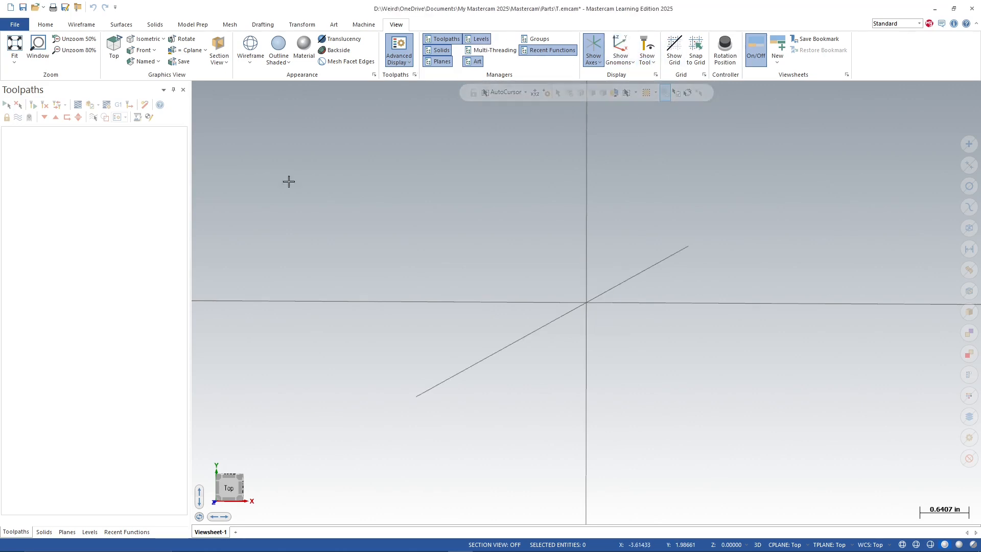
# Bring up the Levels manager and name level 1 "Wireframe"
pyautogui.click(44, 532)
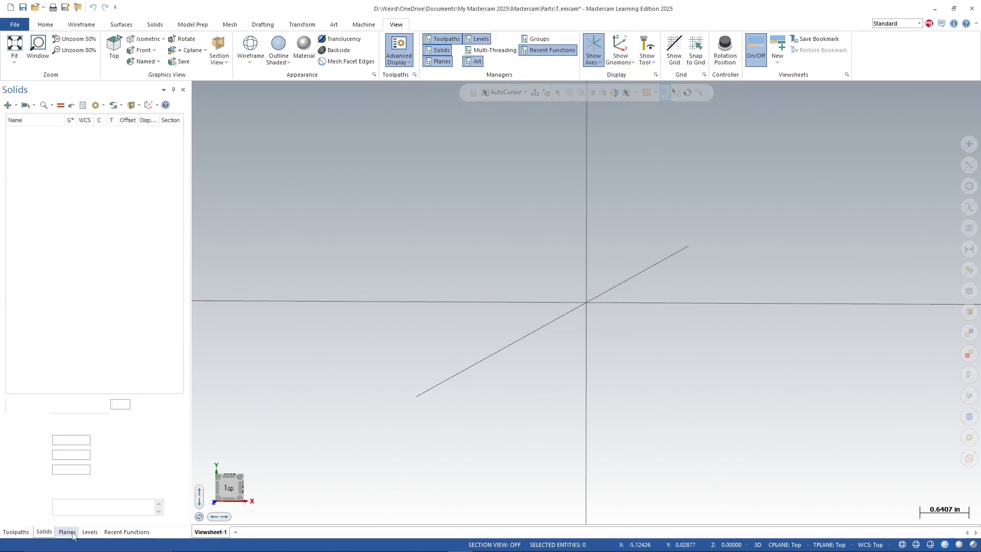
pyautogui.click(90, 532)
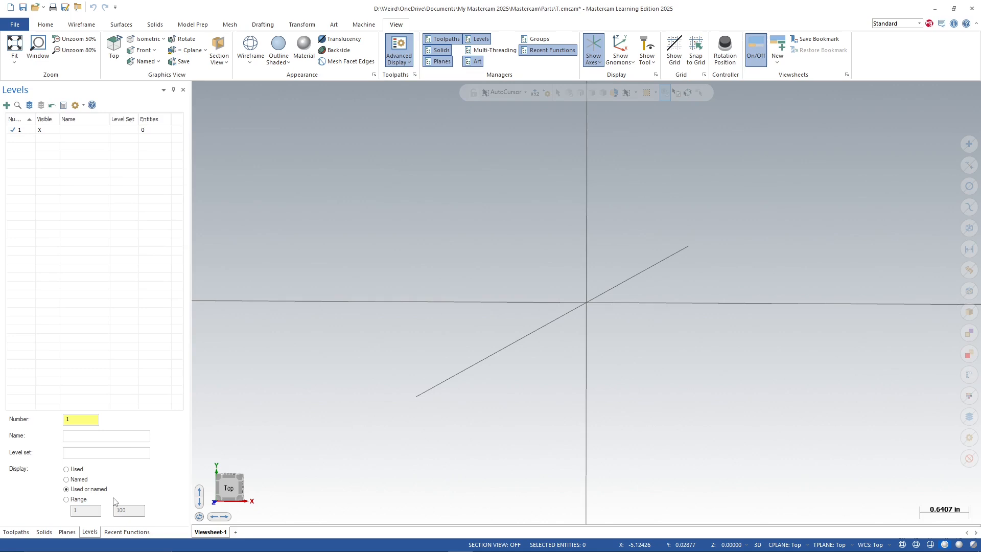
pyautogui.click(183, 90)
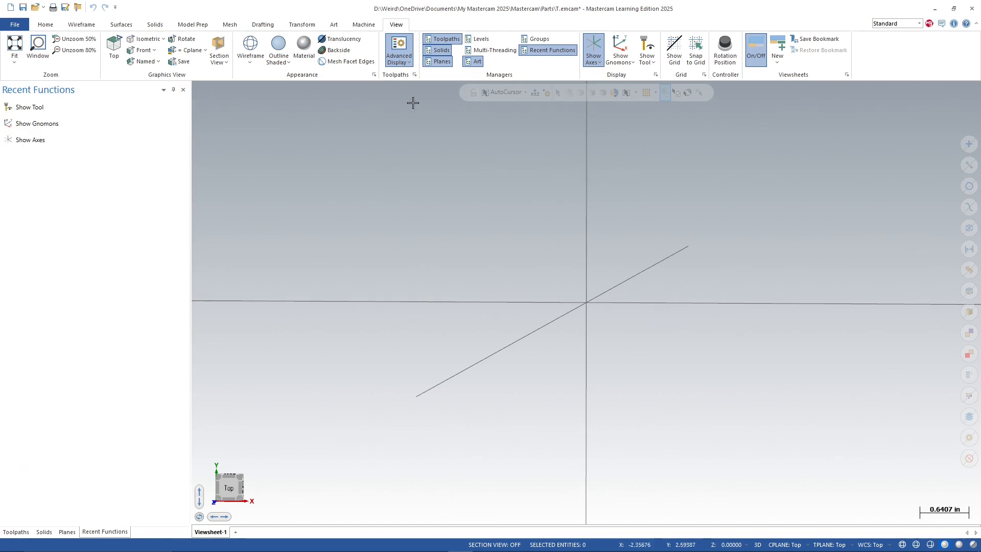
pyautogui.click(481, 39)
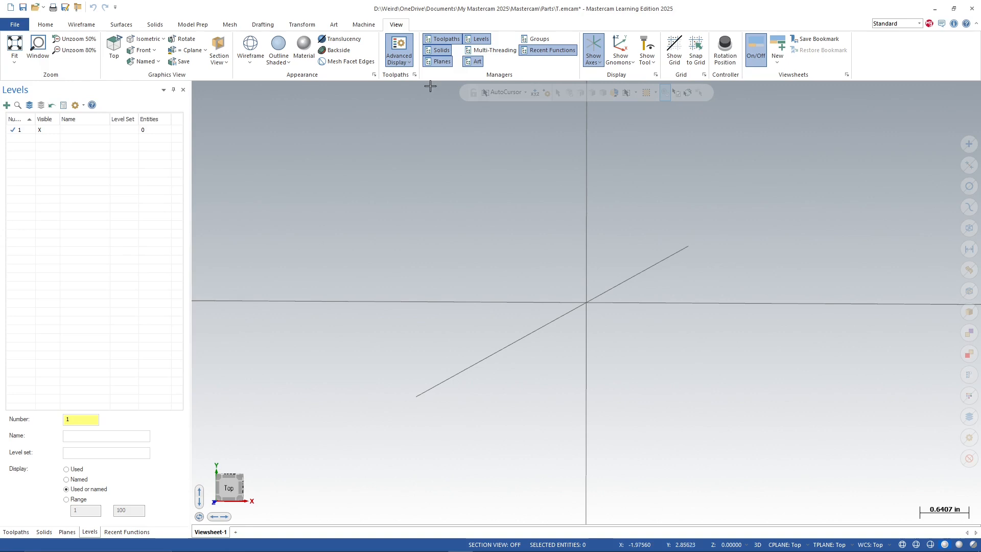
pyautogui.doubleClick(78, 131)
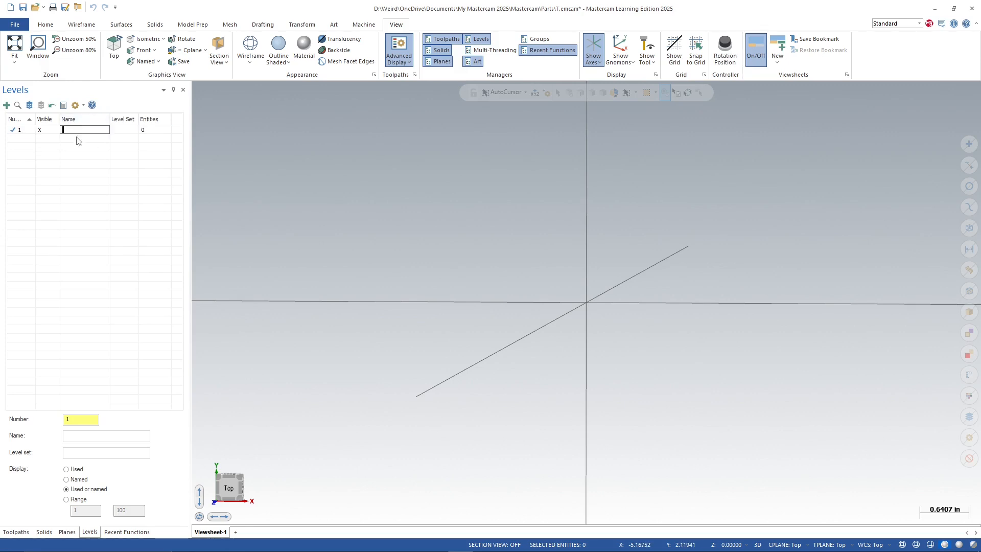
pyautogui.write('w')
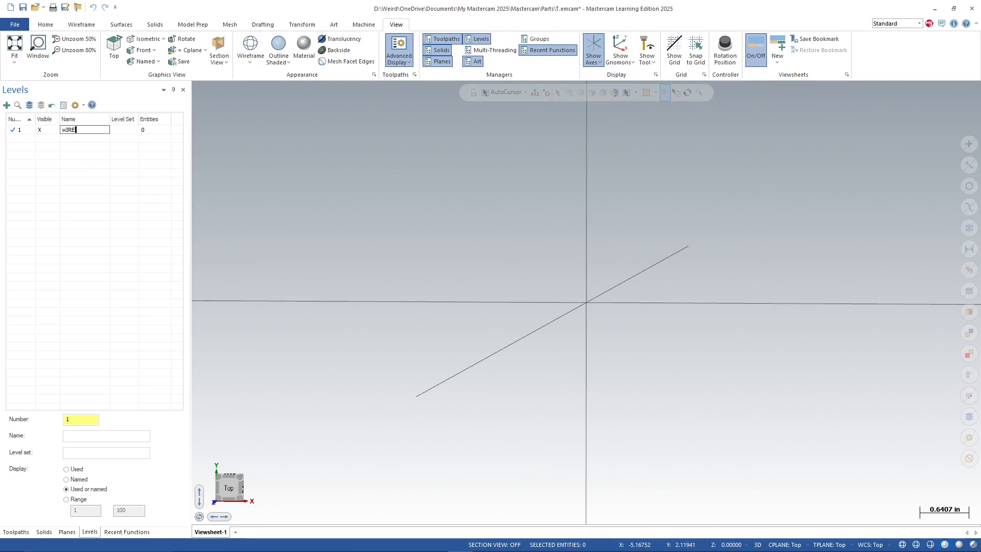
pyautogui.write('ireframe')
pyautogui.press('Return')
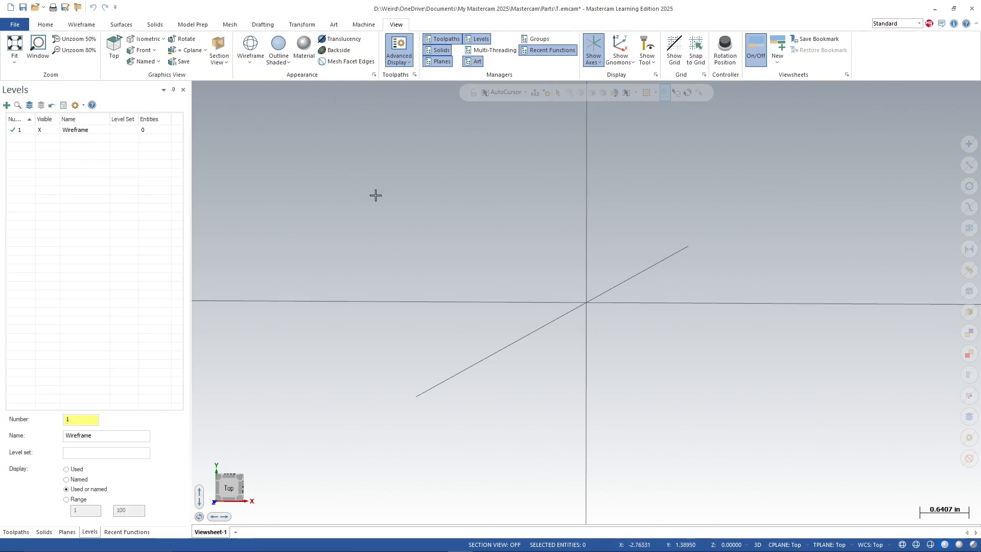
# Return the graphics view to the Top orientation
pyautogui.moveTo(764, 256); pyautogui.dragTo(533, 346, button='middle')
pyautogui.click(229, 487)
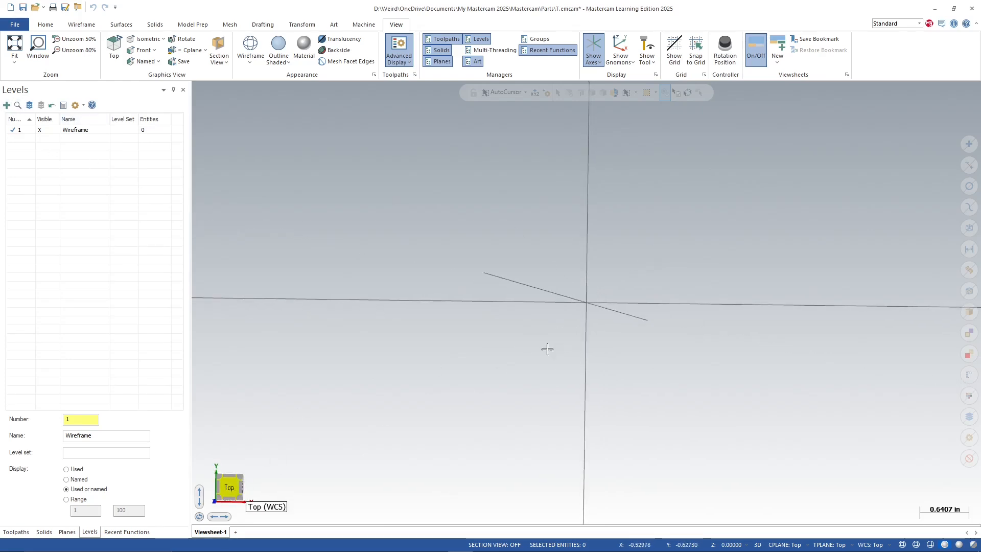
pyautogui.scroll(3, 722, 249)
pyautogui.scroll(3, 455, 387)
pyautogui.scroll(-5, 480, 327)
pyautogui.scroll(3, 682, 241)
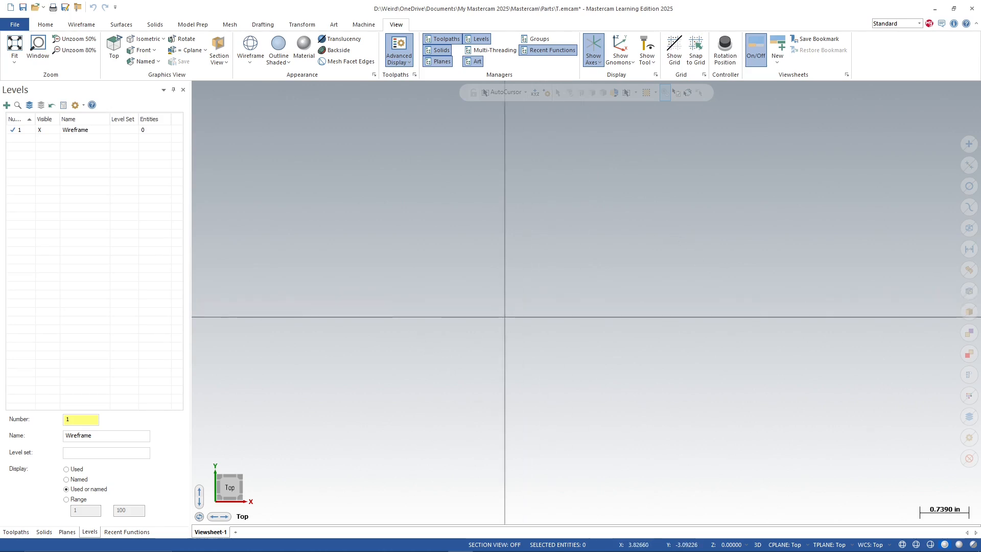
# Add a new level 2 and name it "Solid"
pyautogui.click(14, 134)
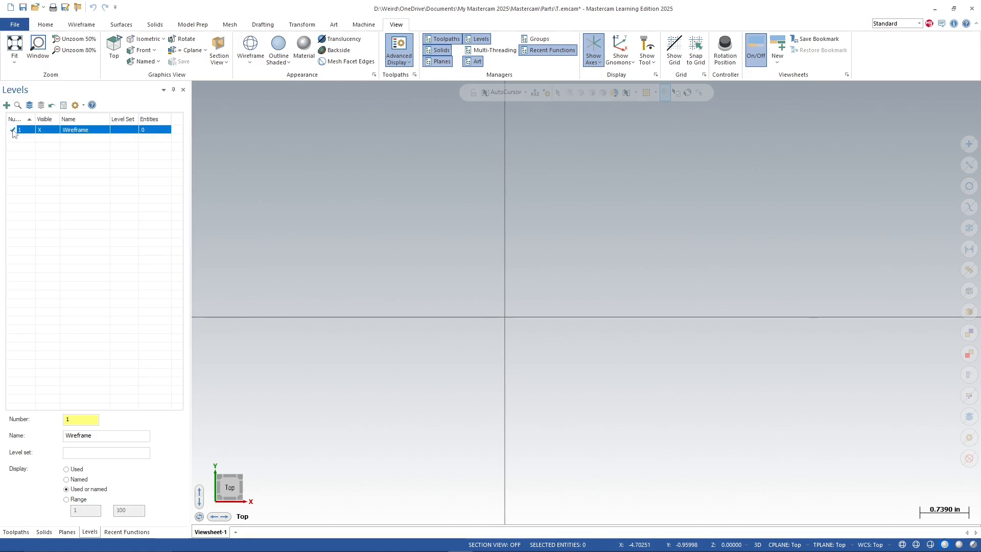
pyautogui.click(6, 105)
pyautogui.click(74, 138)
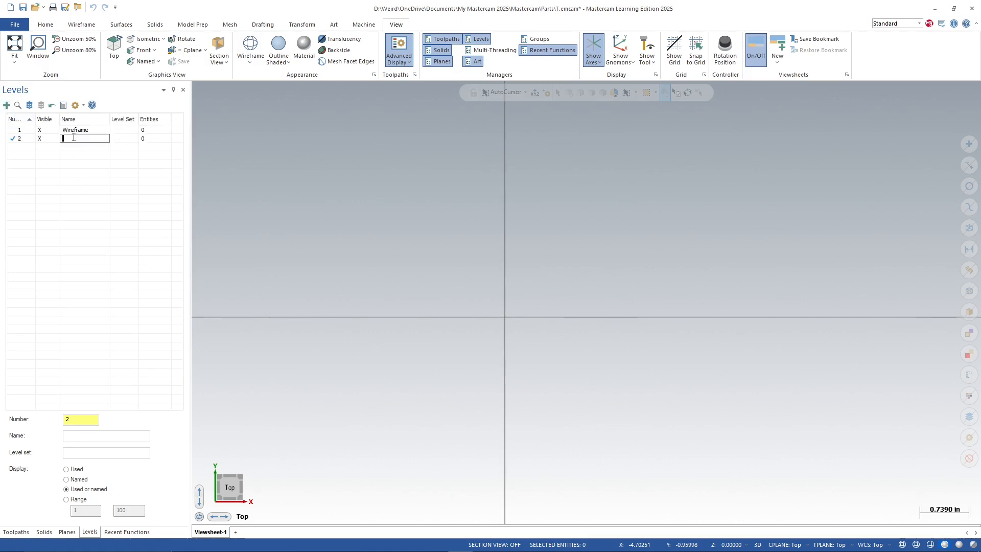
pyautogui.write('Solid')
pyautogui.press('Return')
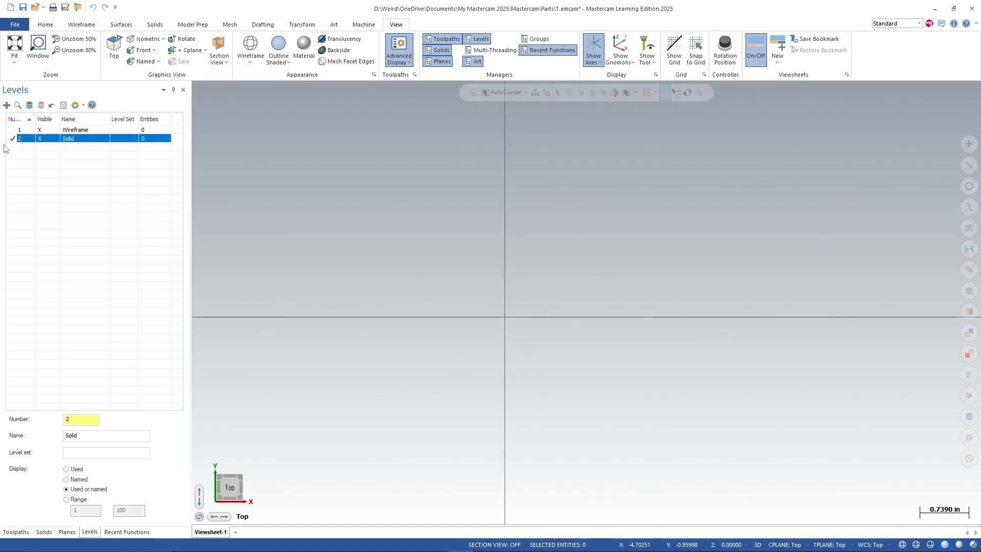
# Make level 1, Wireframe, the active level
pyautogui.click(14, 130)
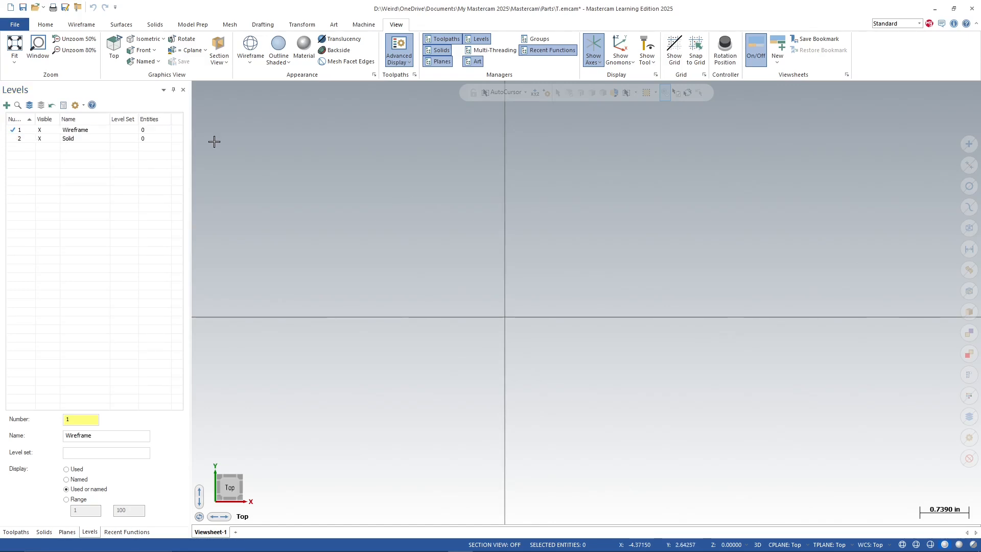
pyautogui.click(13, 139)
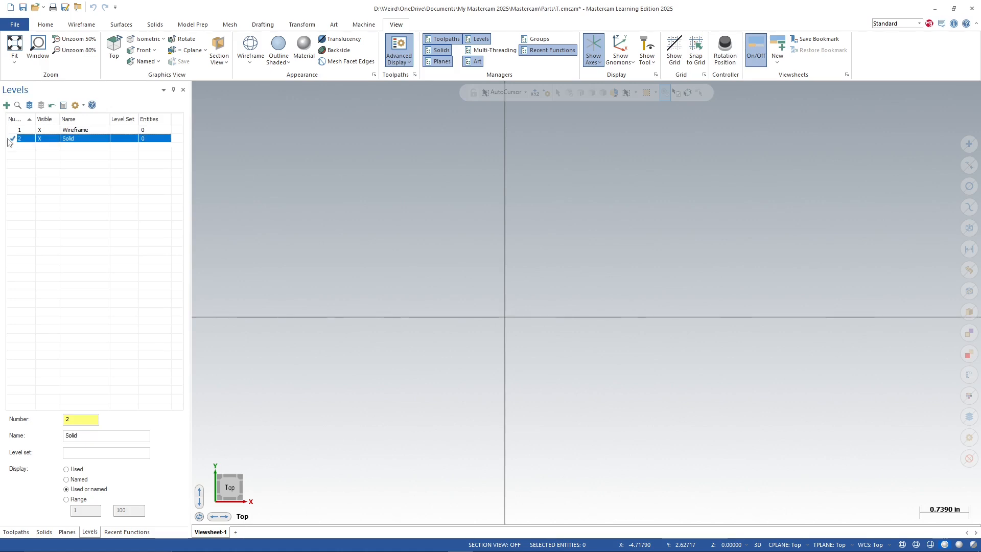
pyautogui.click(14, 130)
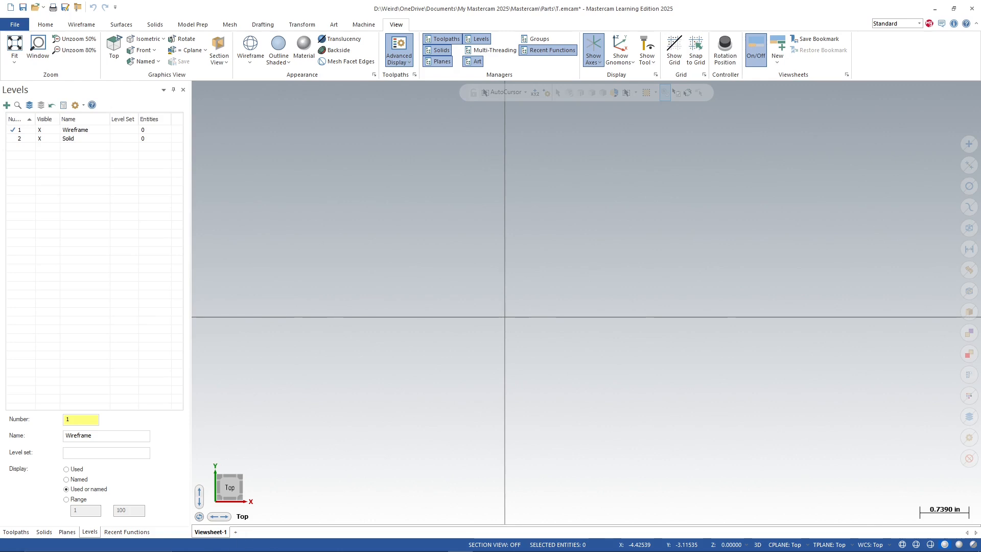
# Consult the part print and draw a vertical two-endpoint line about 1.97 in long upward from the origin
pyautogui.click(297, 542)
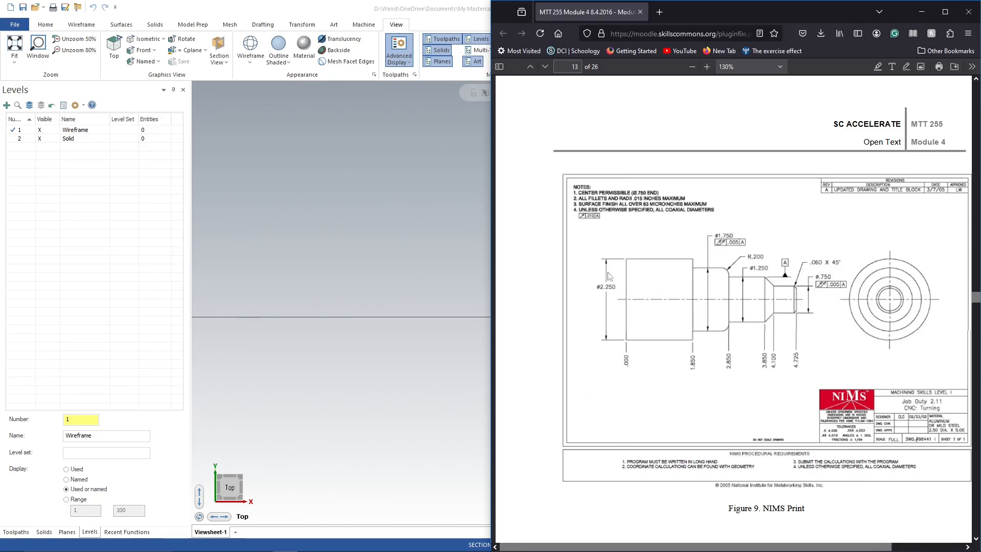
pyautogui.click(300, 254)
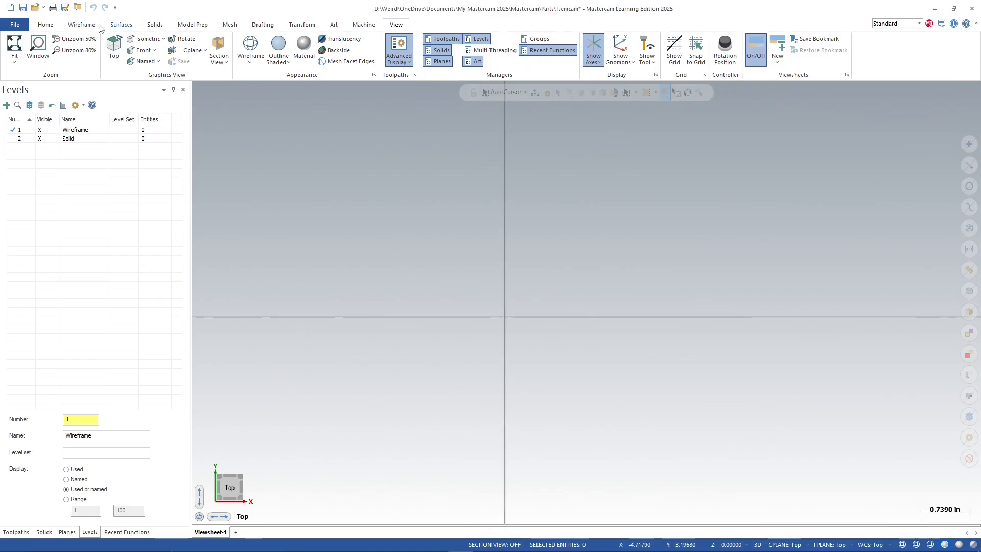
pyautogui.click(83, 24)
pyautogui.click(73, 49)
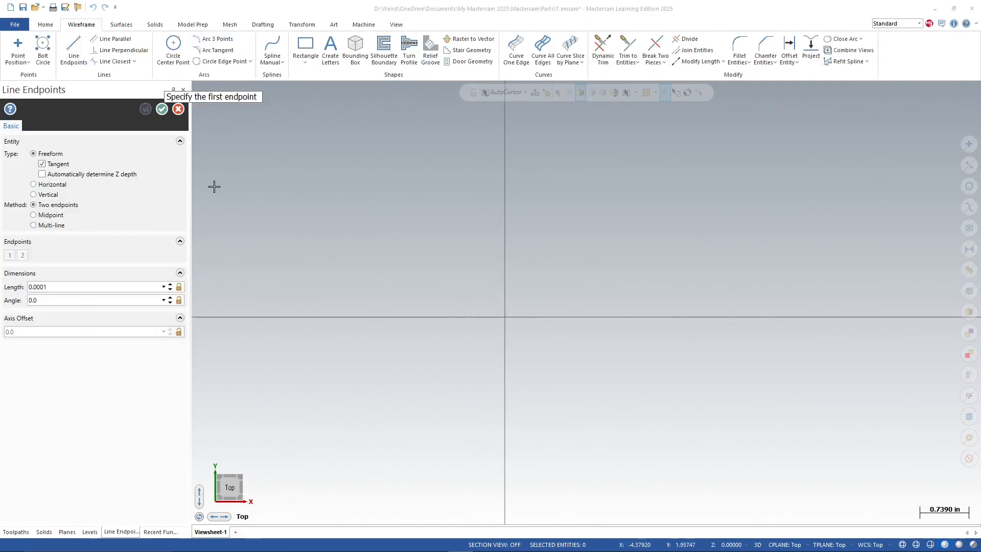
pyautogui.click(34, 195)
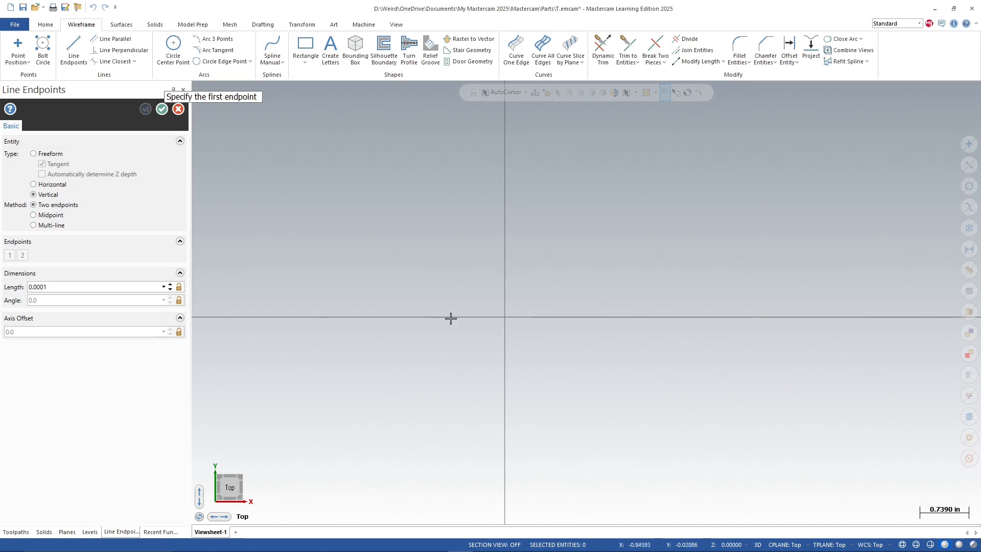
pyautogui.click(505, 317)
pyautogui.click(505, 187)
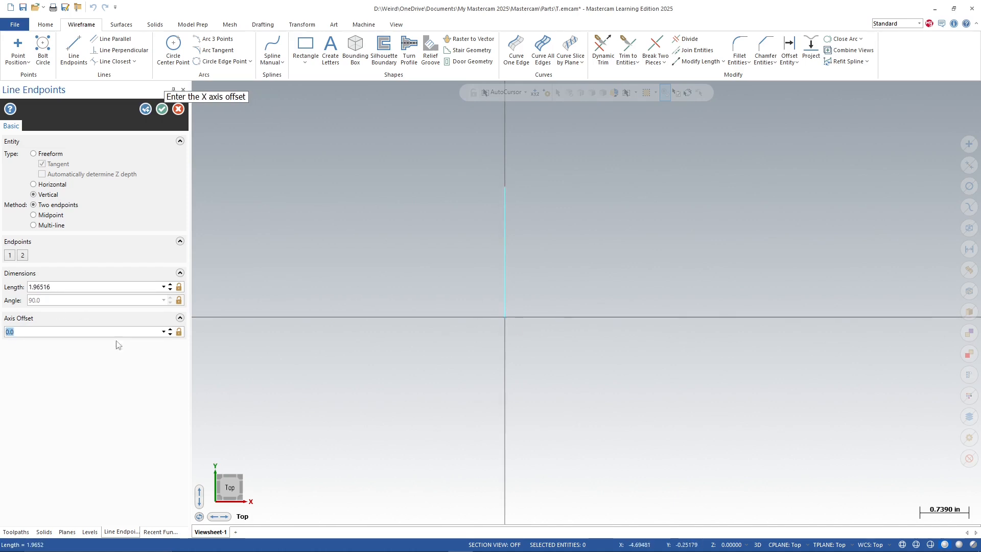
# Set the vertical line's length to 2.25/2 in, half the large diameter on the print, and create it
pyautogui.click(279, 545)
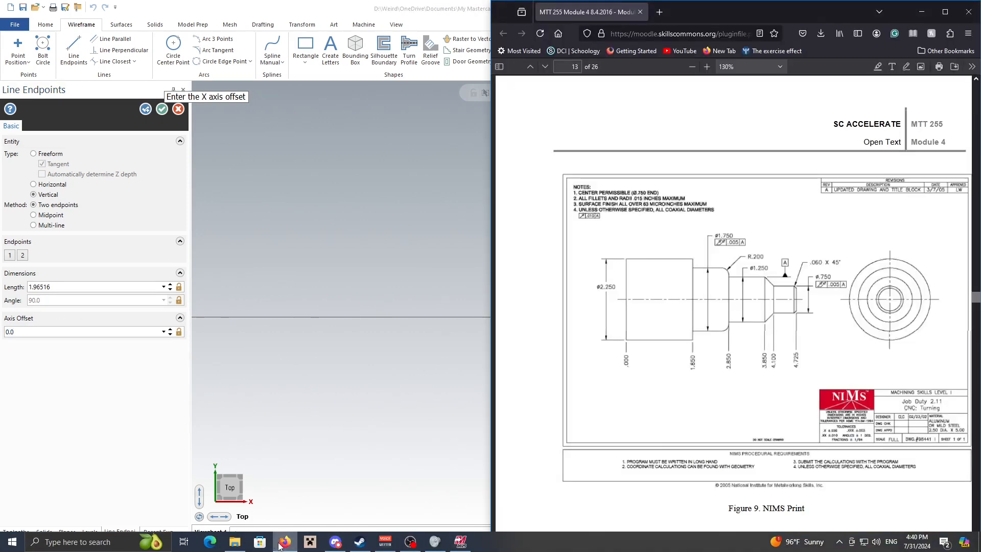
pyautogui.click(278, 544)
pyautogui.click(61, 286)
pyautogui.write('2.25')
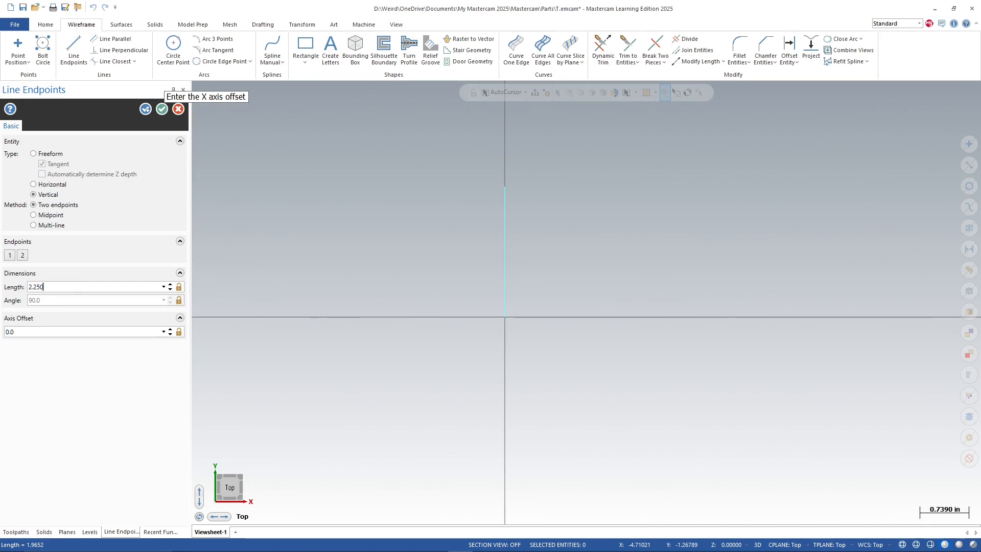
pyautogui.press('Return')
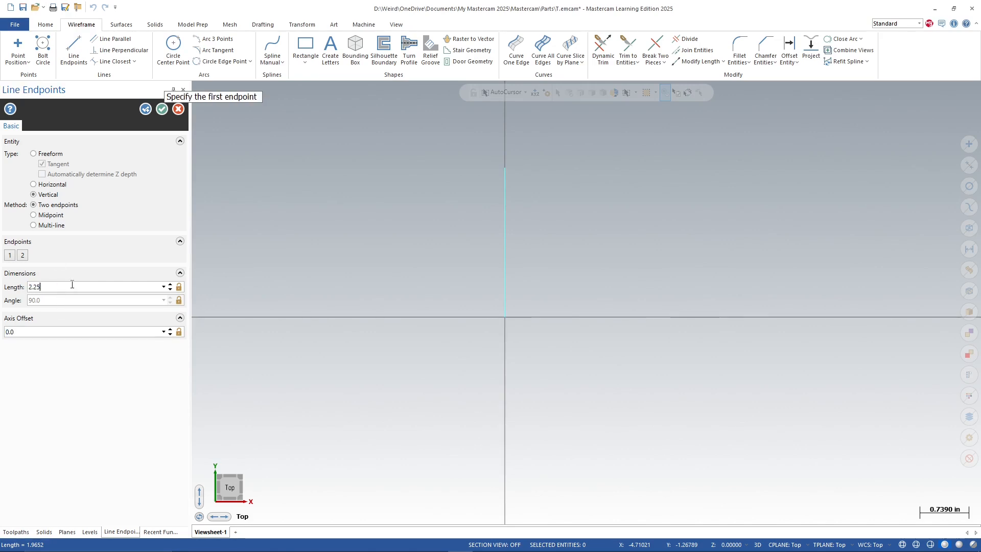
pyautogui.write('/2')
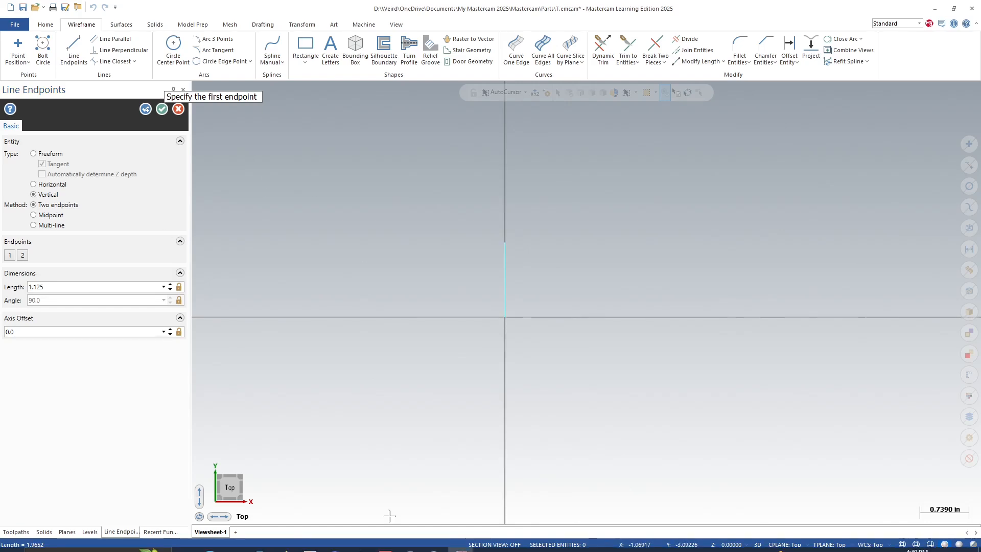
pyautogui.click(293, 543)
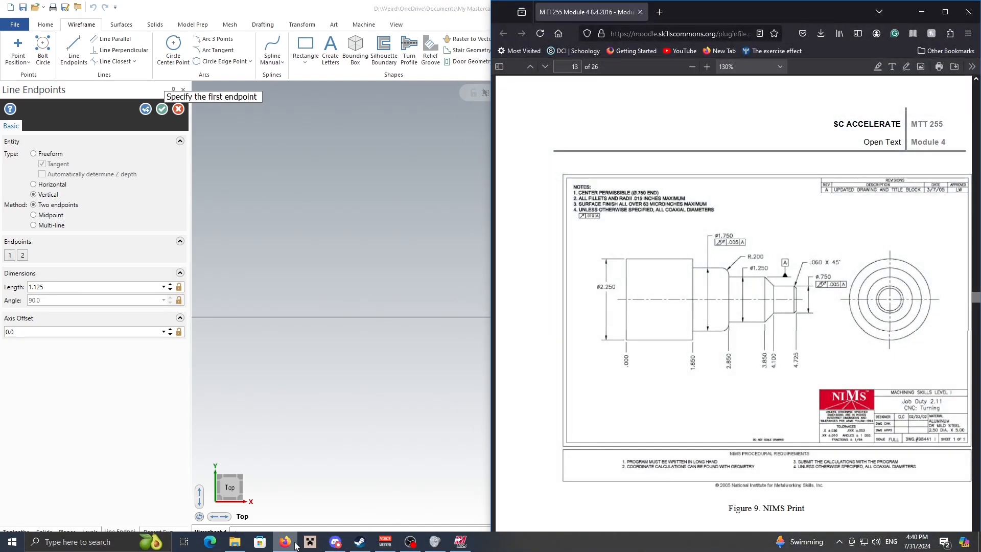
pyautogui.click(295, 545)
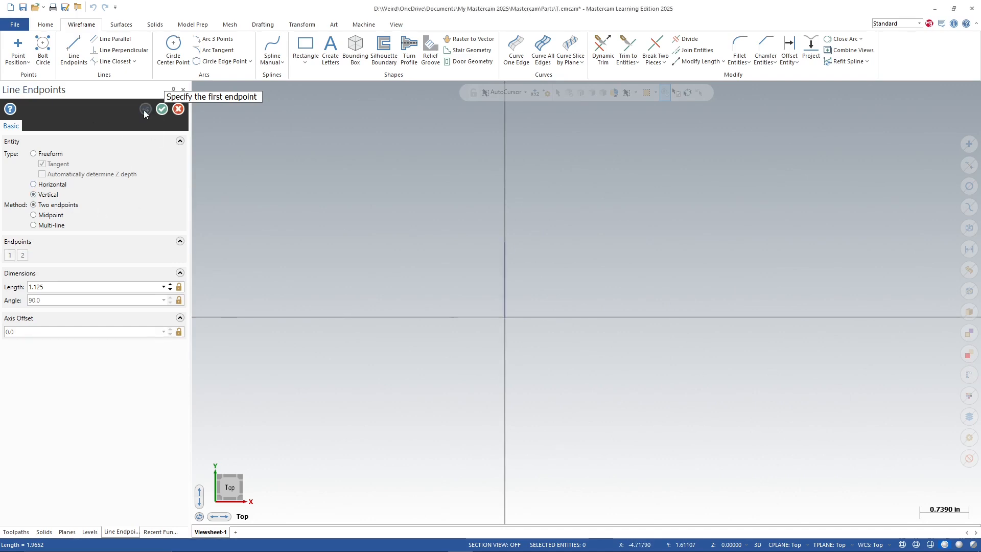
# Draw a second vertical line 1.125 in long from the origin, set its X axis offset to 1.85, and create it
pyautogui.click(504, 318)
pyautogui.click(498, 256)
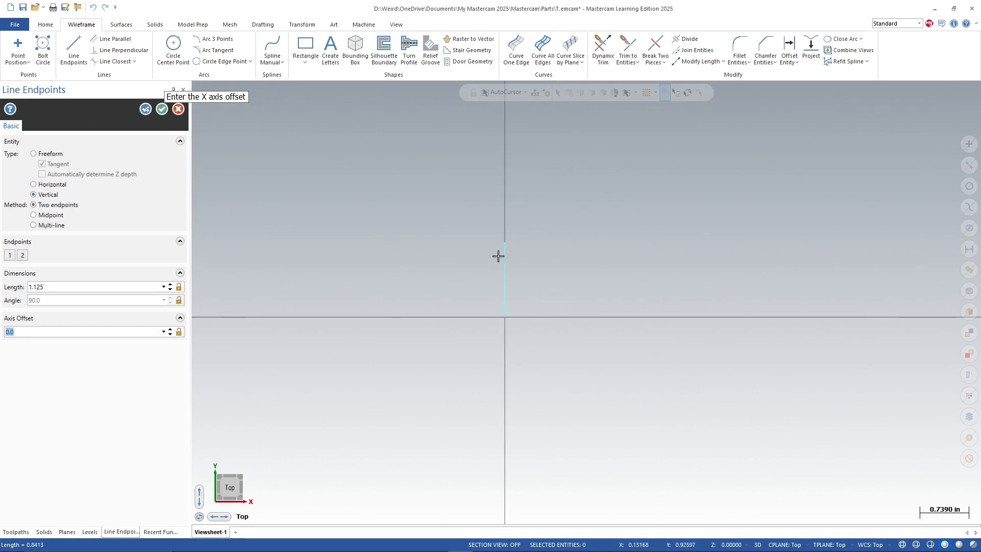
pyautogui.click(295, 544)
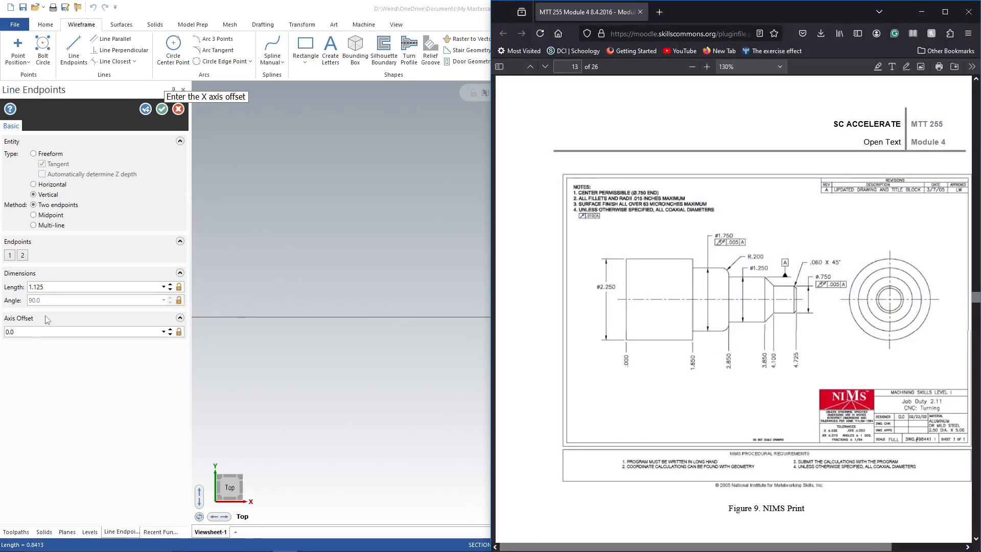
pyautogui.click(35, 330)
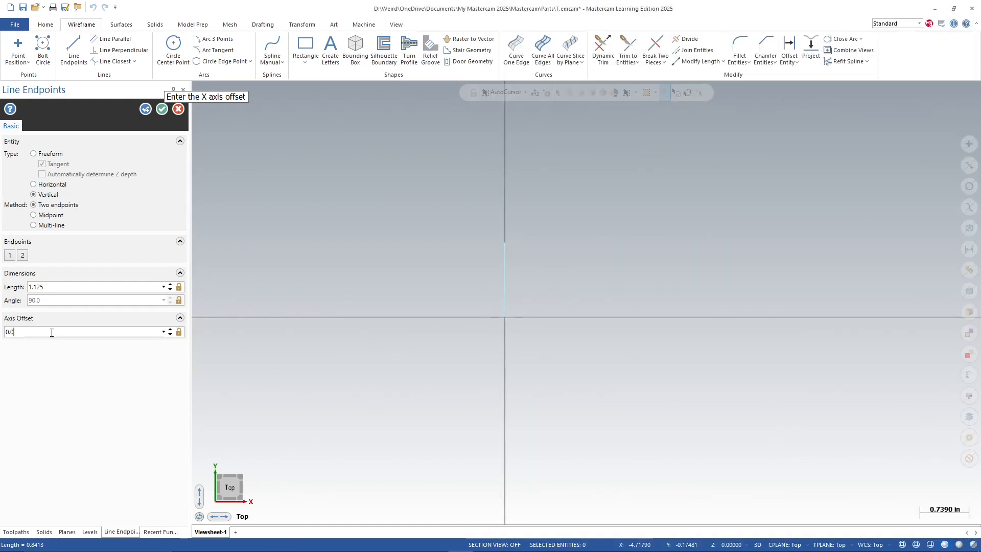
pyautogui.write('1.85')
pyautogui.press('Return')
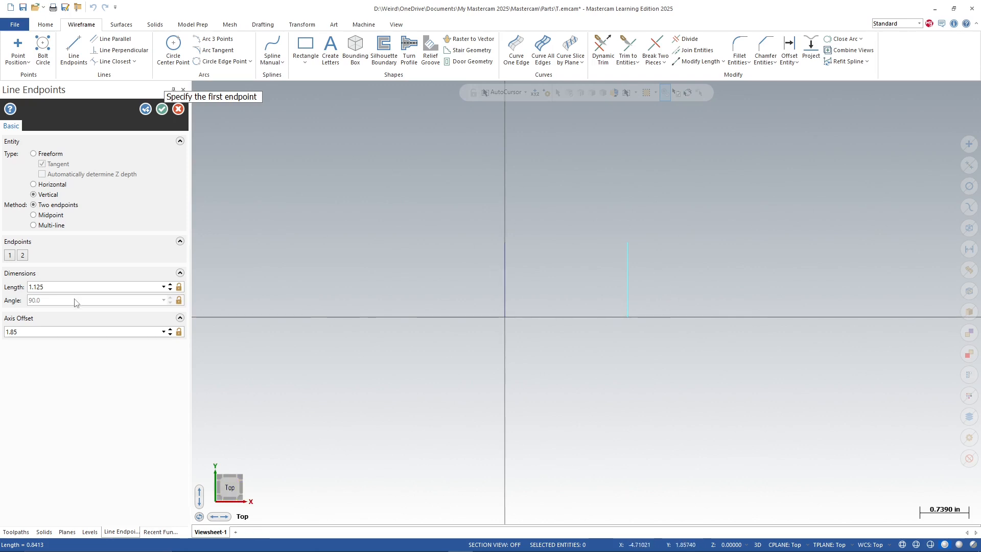
pyautogui.click(10, 331)
pyautogui.write('-')
pyautogui.press('BackSpace')
pyautogui.click(145, 113)
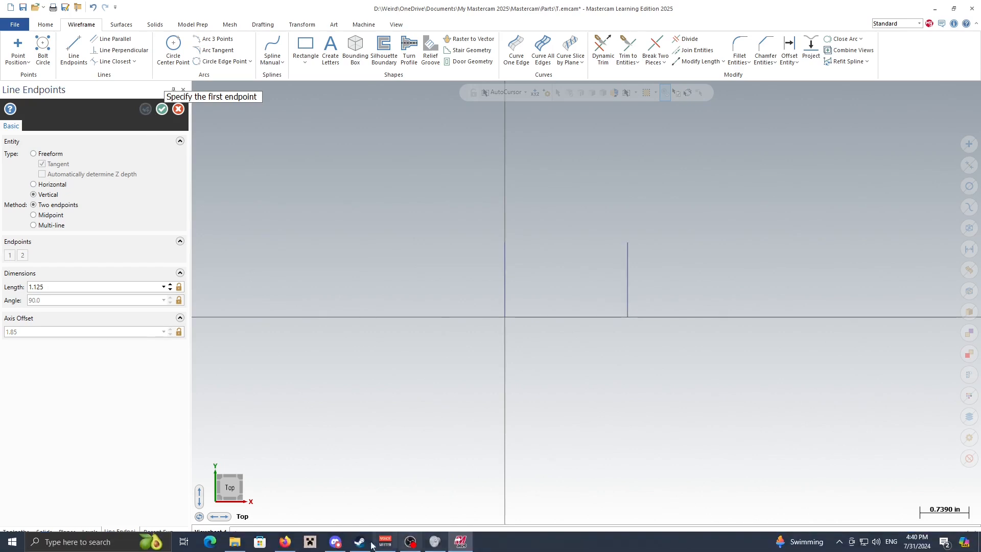
# Consult the print and draw a vertical line with length 1.75/2 in and an X axis offset of 2.85
pyautogui.click(283, 542)
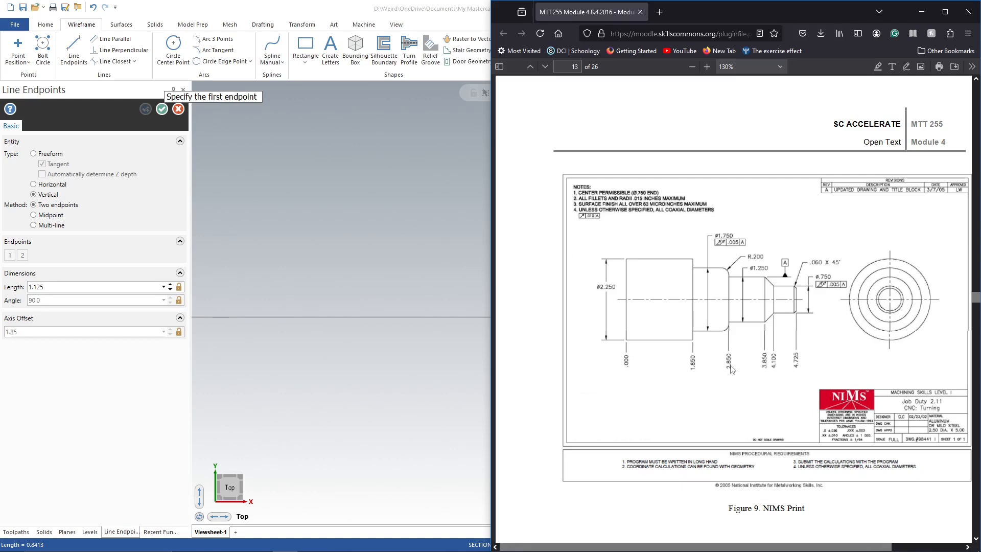
pyautogui.click(379, 275)
pyautogui.click(505, 317)
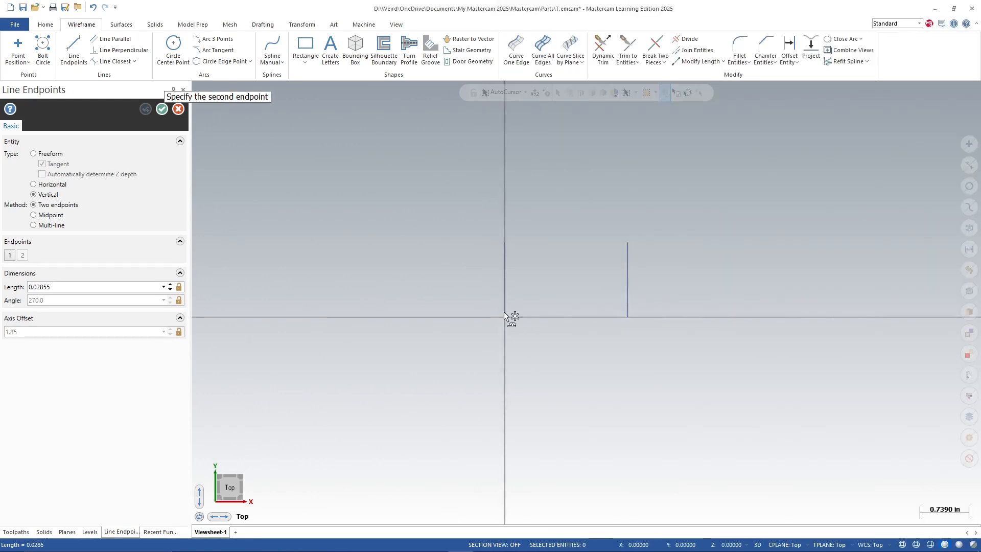
pyautogui.click(510, 264)
pyautogui.doubleClick(61, 287)
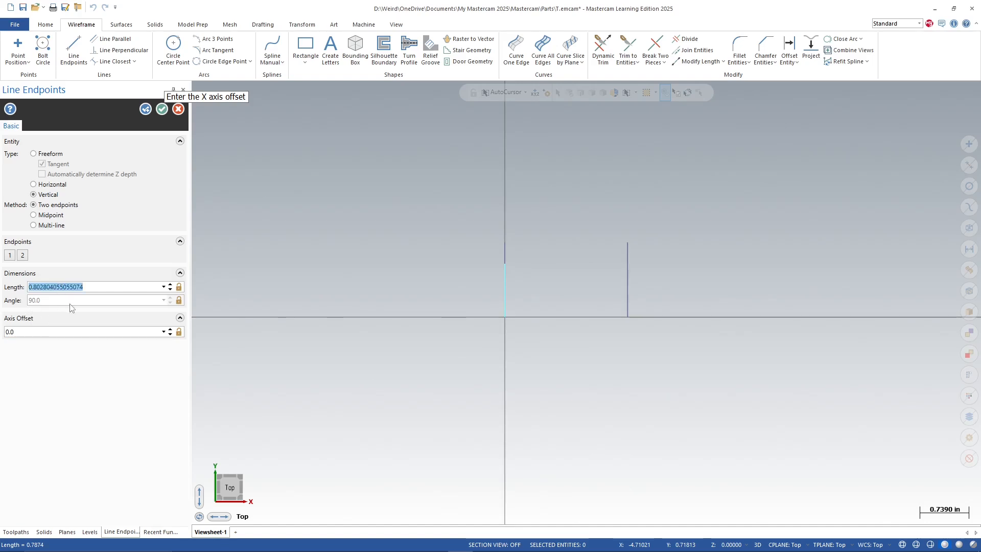
pyautogui.write('1.75/2')
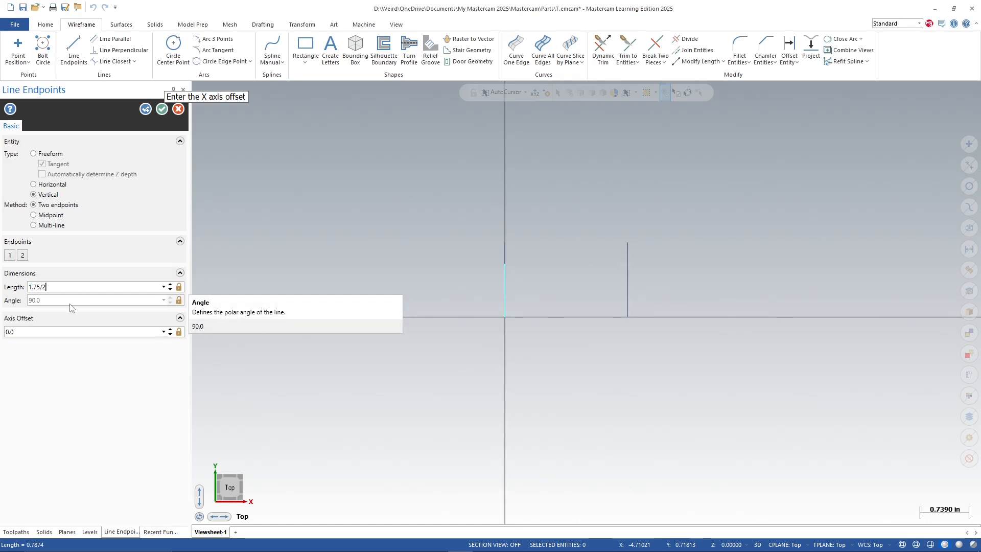
pyautogui.press('Return')
pyautogui.doubleClick(49, 332)
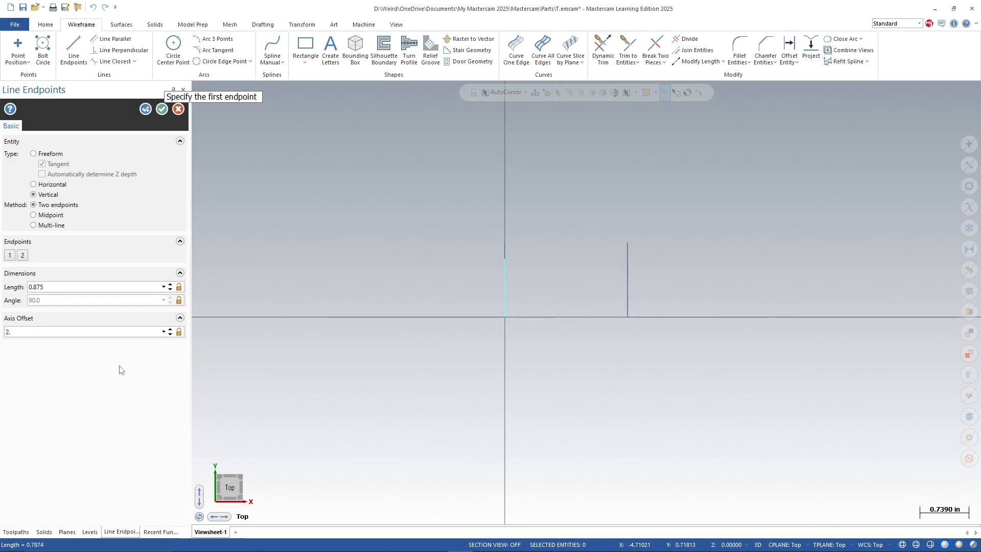
pyautogui.press('Return')
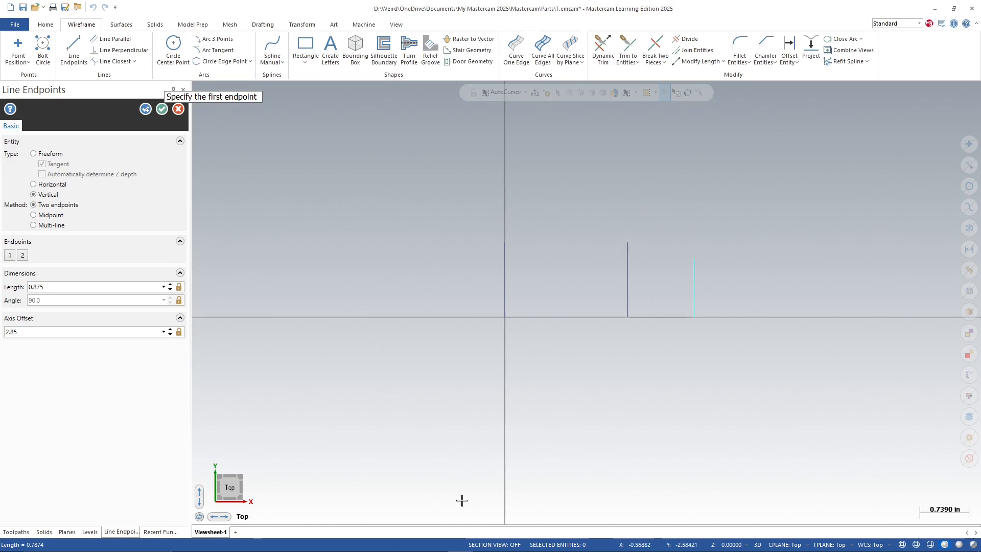
# Reposition and consult the part print, and draw a vertical two-endpoint line about 0.80 in long upward from the origin
pyautogui.click(293, 539)
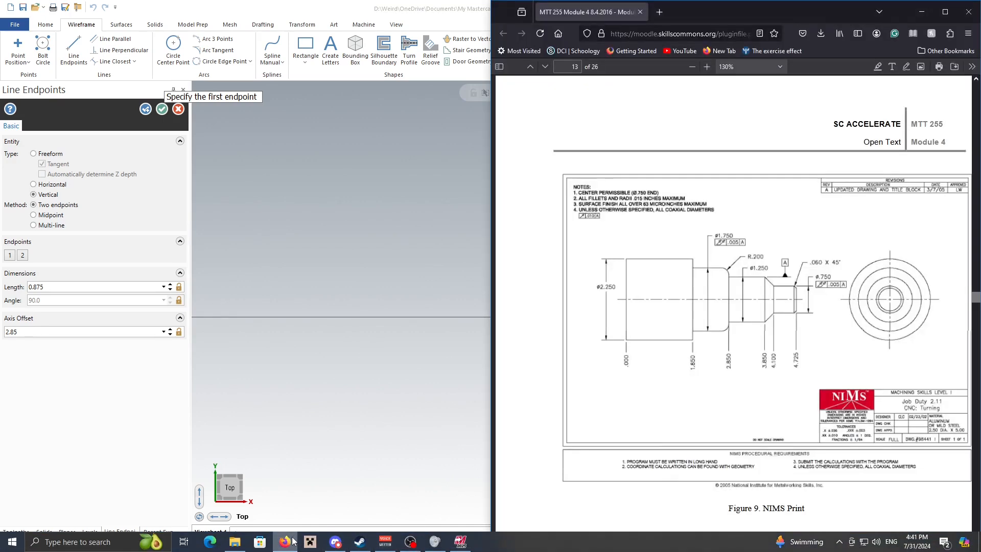
pyautogui.moveTo(752, 16); pyautogui.dragTo(811, 35)
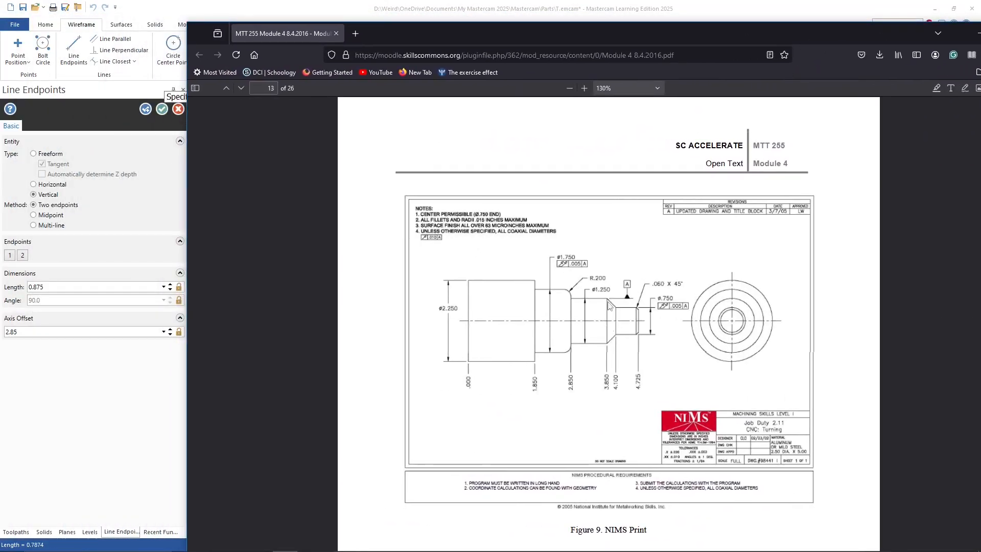
pyautogui.moveTo(571, 33); pyautogui.dragTo(743, 27)
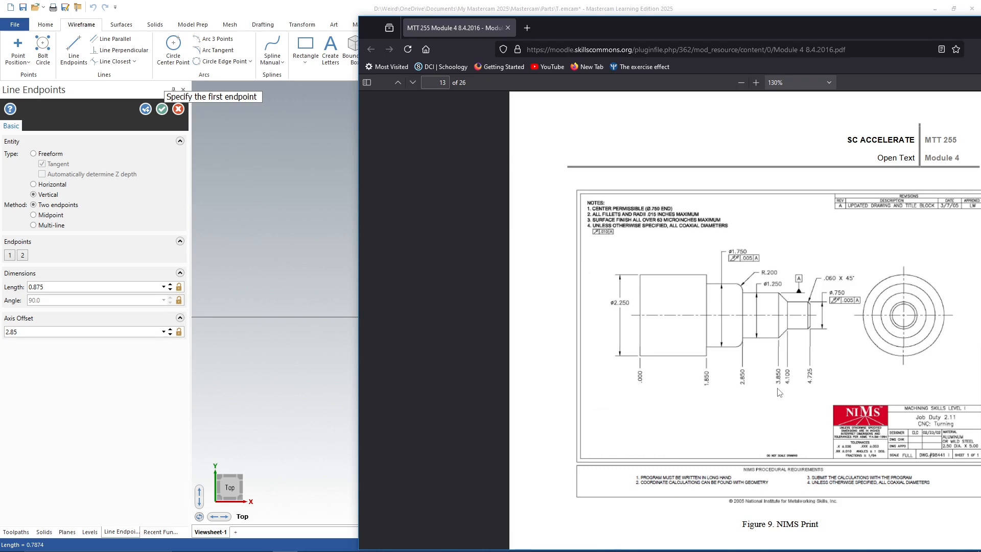
pyautogui.click(322, 307)
pyautogui.press('Escape')
pyautogui.click(506, 317)
pyautogui.click(509, 263)
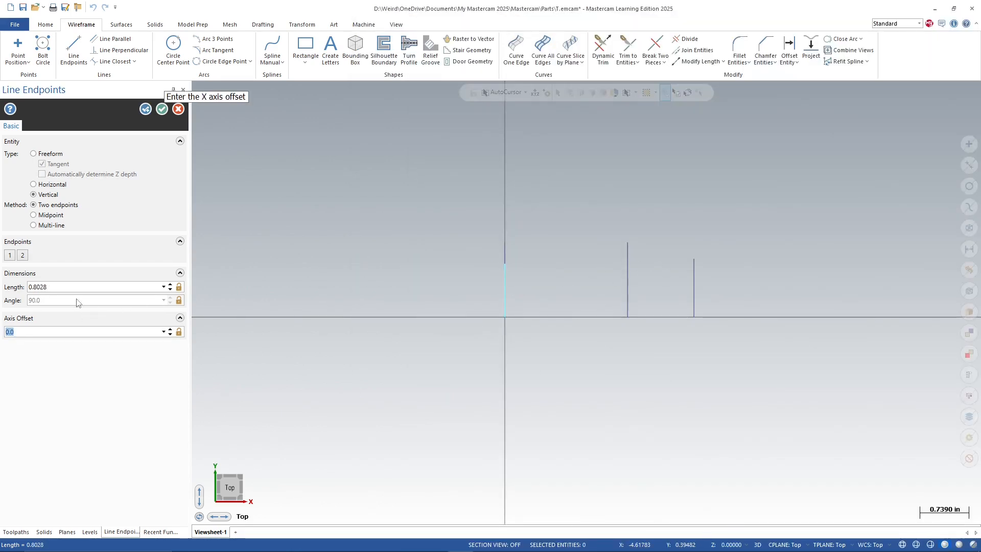
# Set the vertical line's length to 1.25/2 in and its X axis offset to 3.85, and create it
pyautogui.click(67, 289)
pyautogui.write('1.25/2')
pyautogui.press('Return')
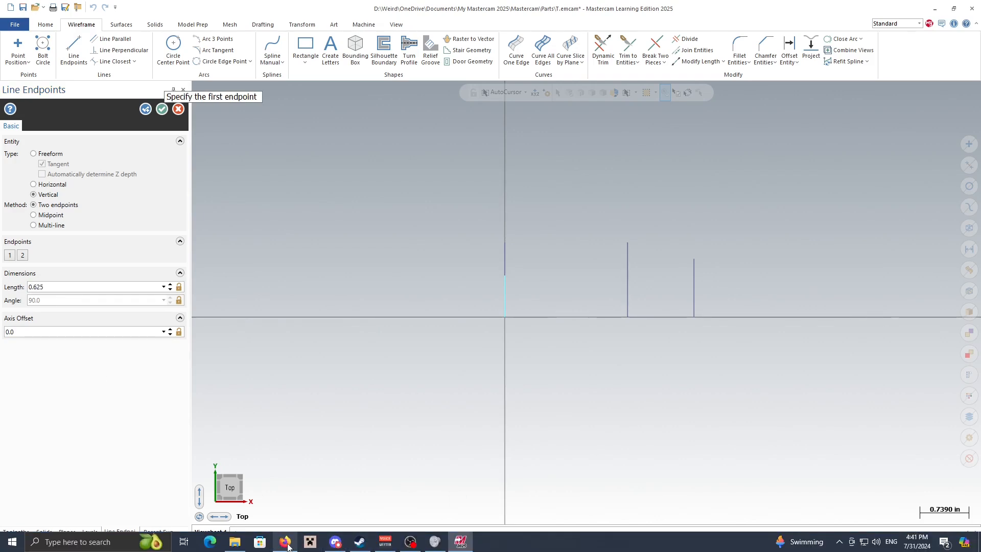
pyautogui.click(285, 542)
pyautogui.click(288, 543)
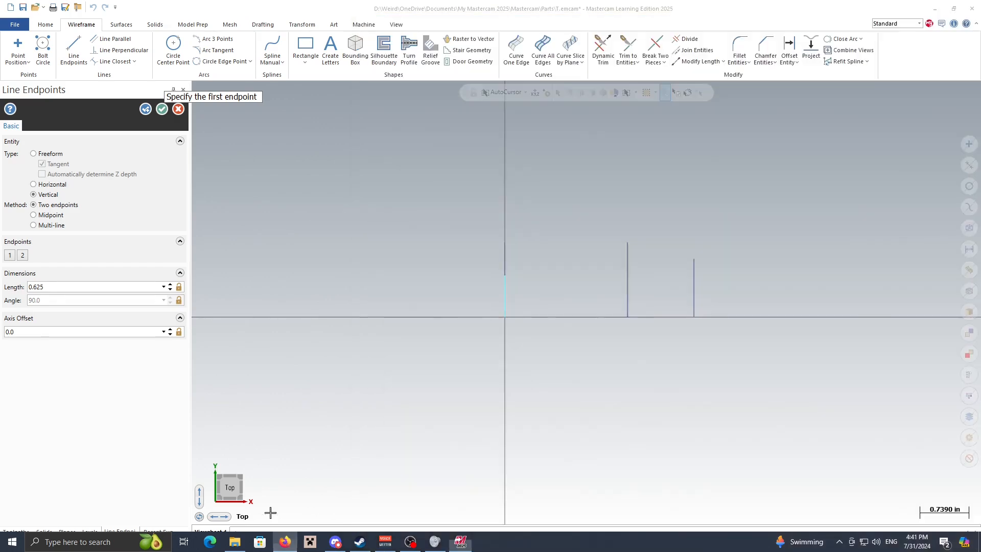
pyautogui.click(54, 333)
pyautogui.write('3.85')
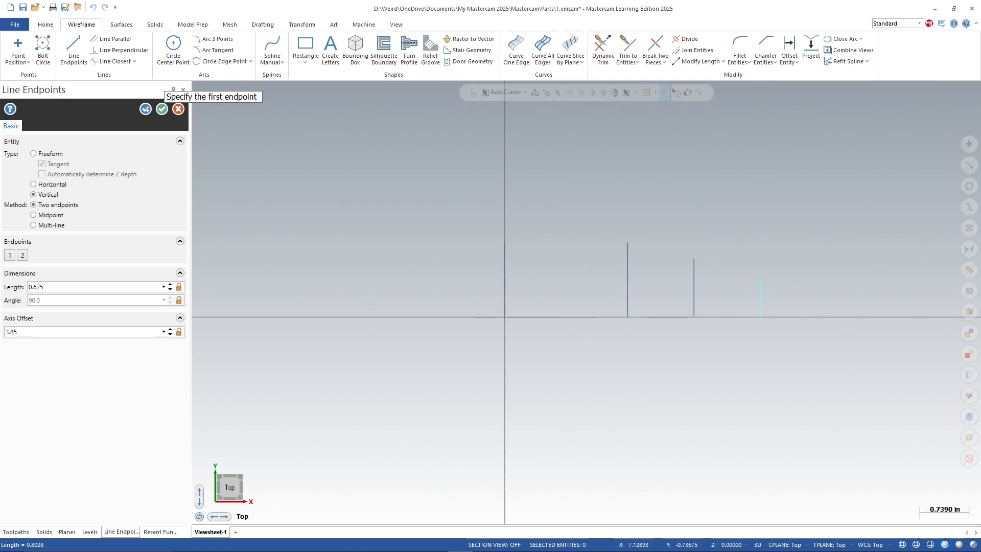
pyautogui.click(146, 109)
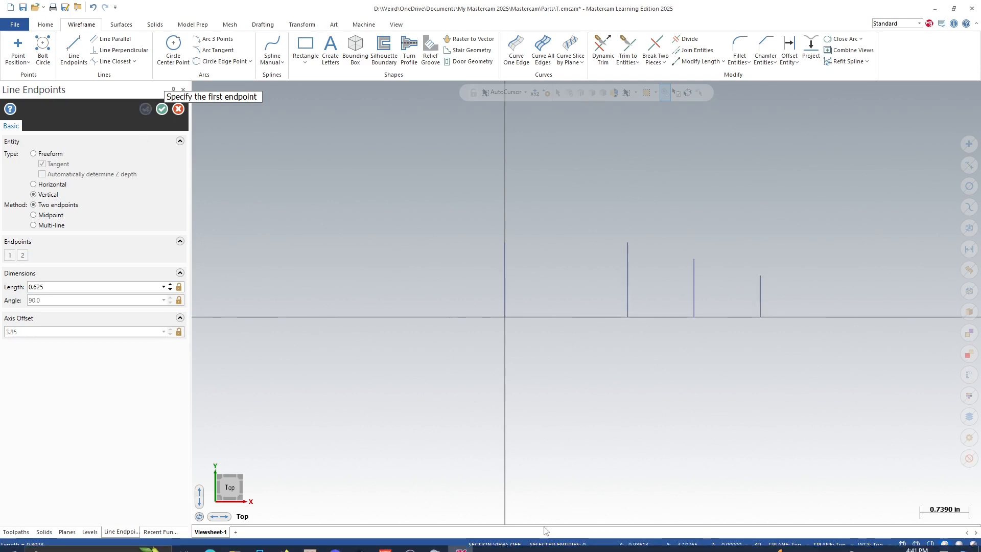
# Consult the print and create a vertical line 0.375 in long at an X axis offset of 4.1
pyautogui.click(283, 541)
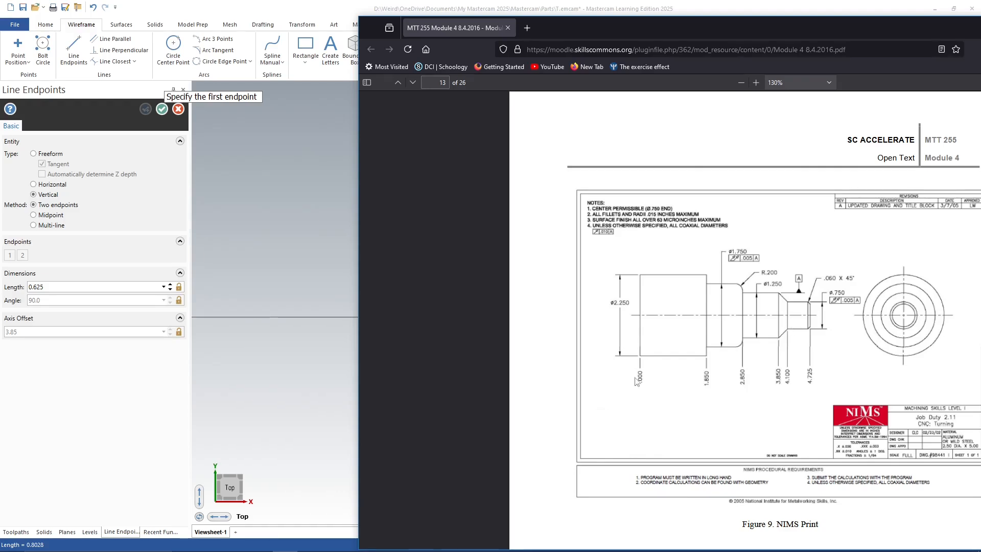
pyautogui.click(336, 363)
pyautogui.press('Escape')
pyautogui.click(513, 328)
pyautogui.click(511, 269)
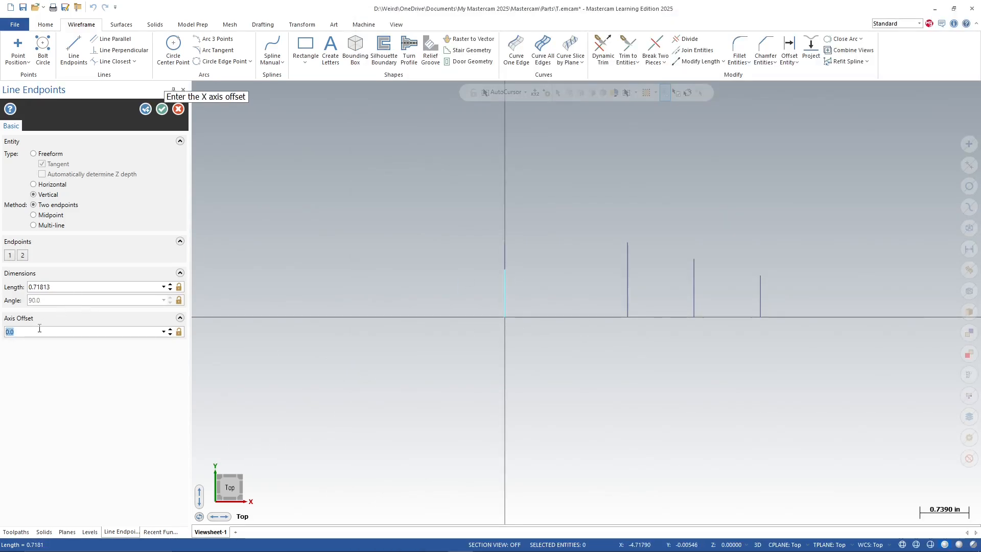
pyautogui.write('4.1')
pyautogui.press('Return')
pyautogui.click(82, 285)
pyautogui.press('BackSpace')
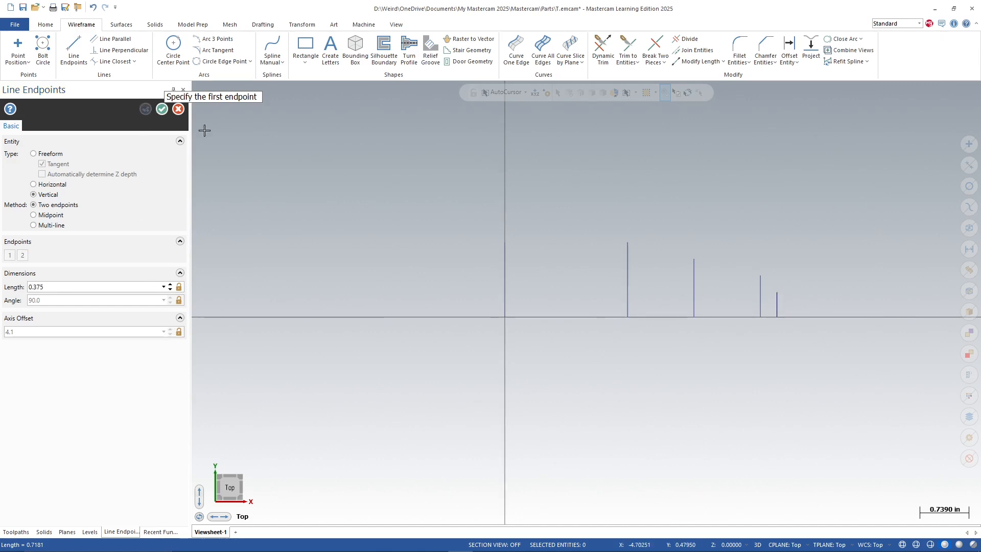
# Draw another 0.375 in vertical line over the last one, set its X axis offset to 4.725 from the print, and create it
pyautogui.click(777, 316)
pyautogui.click(782, 298)
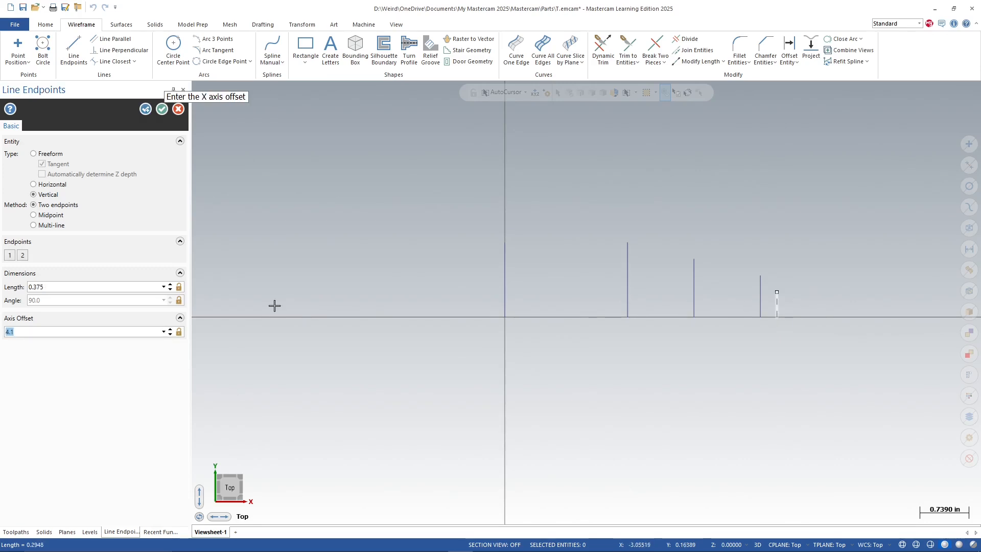
pyautogui.click(272, 542)
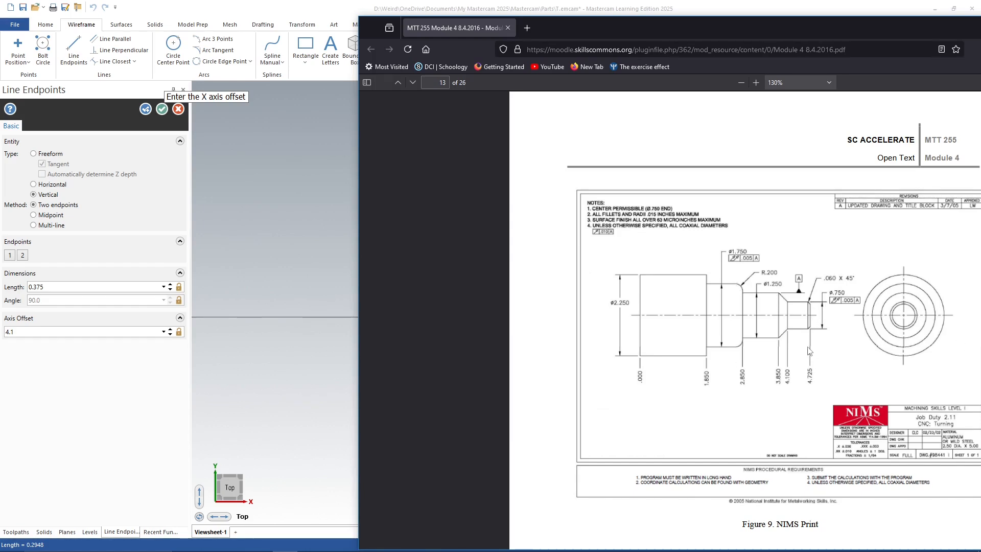
pyautogui.click(52, 333)
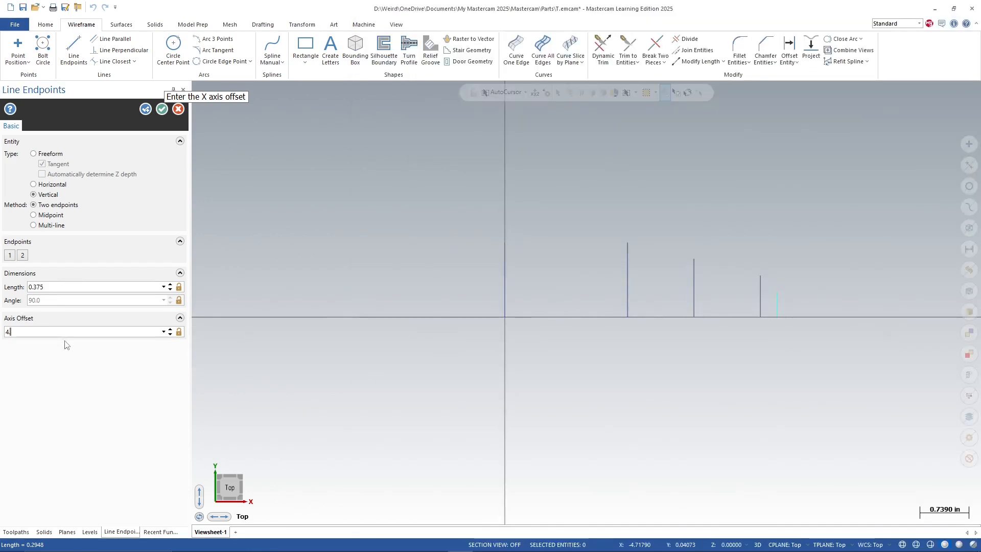
pyautogui.write('4.725')
pyautogui.press('Return')
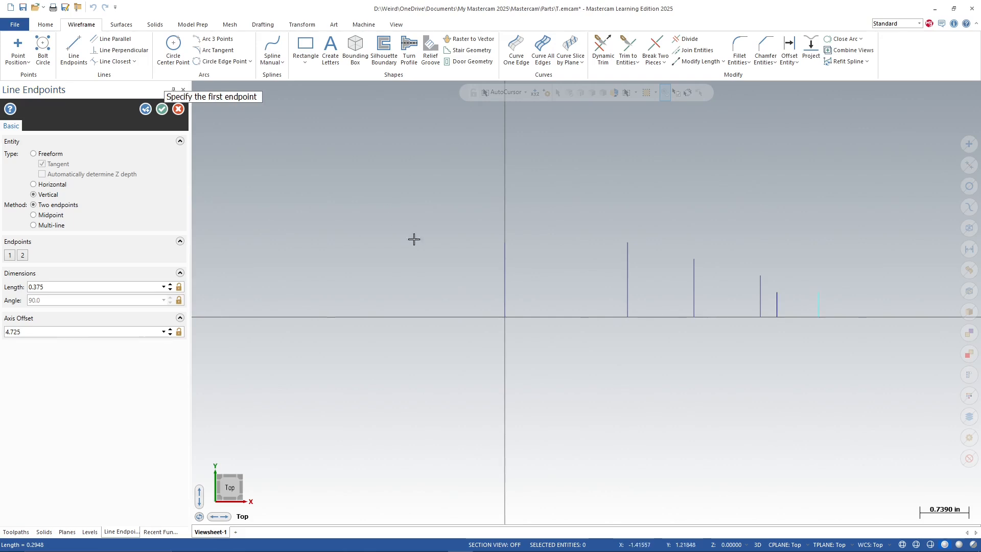
pyautogui.click(147, 110)
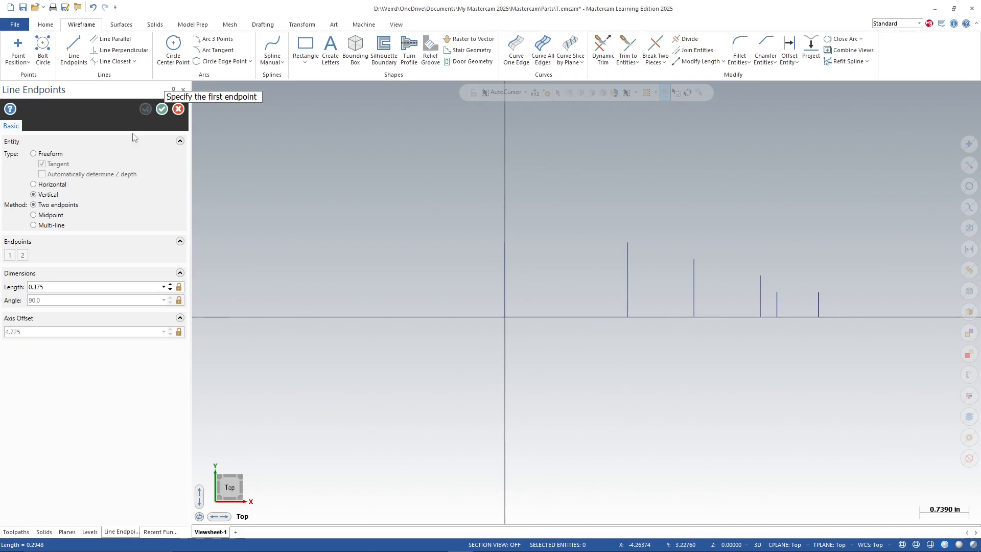
# Draw horizontal lines for the tops of the four cylindrical steps and a 4.725 in centerline from the origin to the end face
pyautogui.click(504, 242)
pyautogui.click(626, 242)
pyautogui.click(695, 259)
pyautogui.click(629, 255)
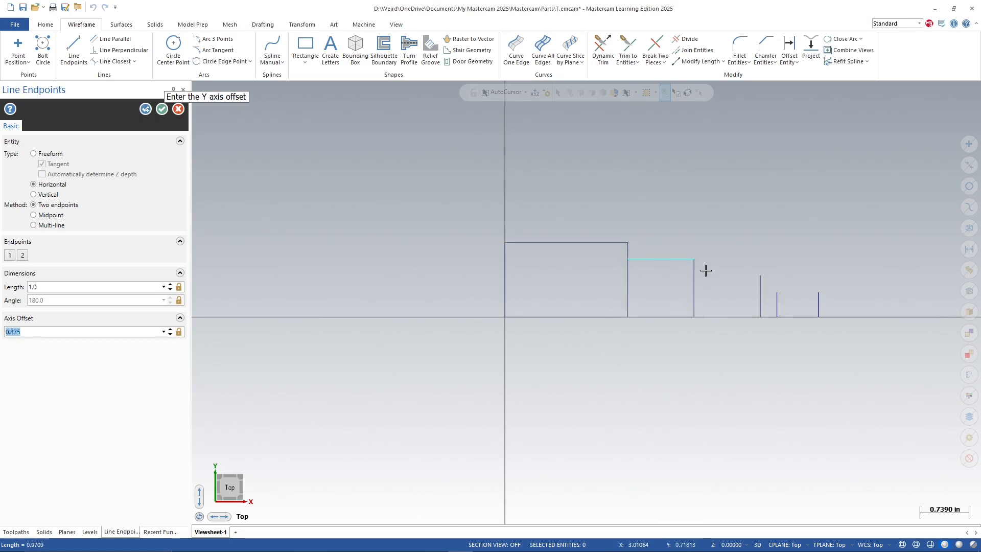
pyautogui.click(762, 283)
pyautogui.click(694, 260)
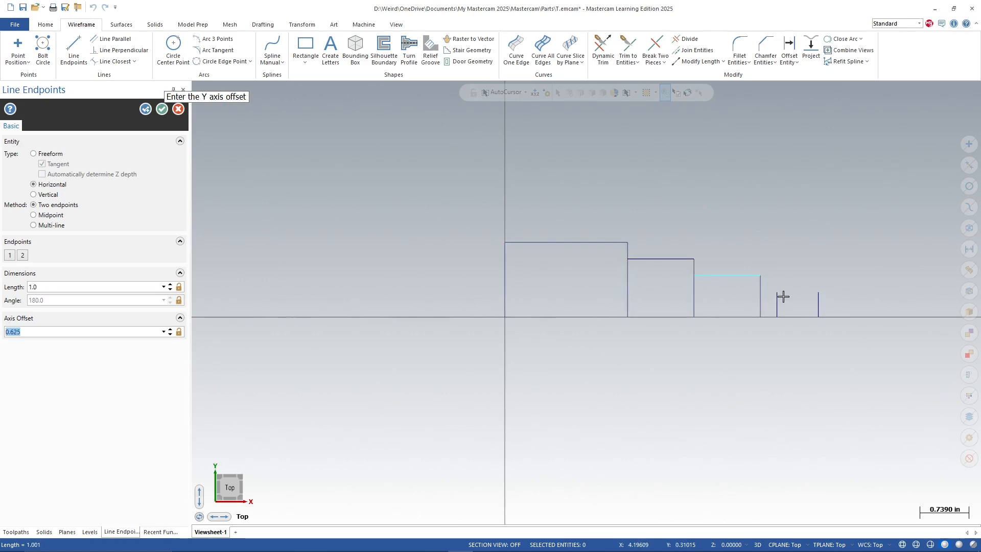
pyautogui.click(817, 293)
pyautogui.click(777, 293)
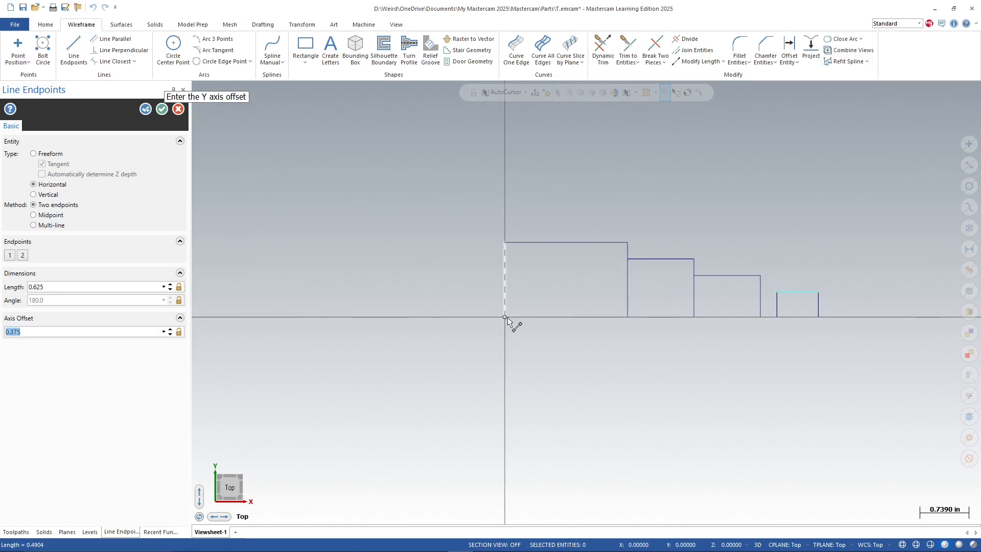
pyautogui.click(505, 317)
pyautogui.click(818, 317)
# Draw a freeform angled line joining the top endpoints of the vertical lines at X 3.85 and X 4.1
pyautogui.click(33, 195)
pyautogui.click(50, 156)
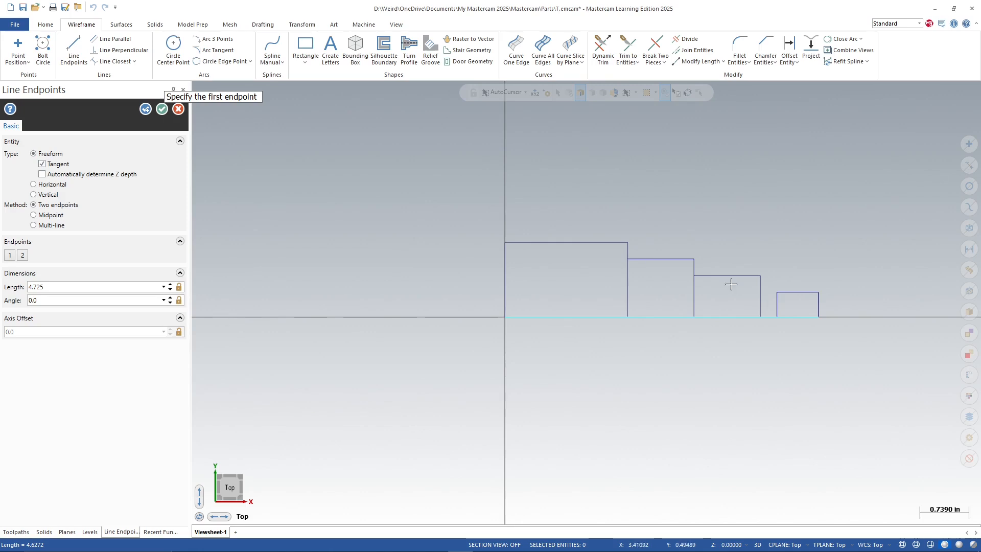
pyautogui.click(761, 276)
pyautogui.click(777, 292)
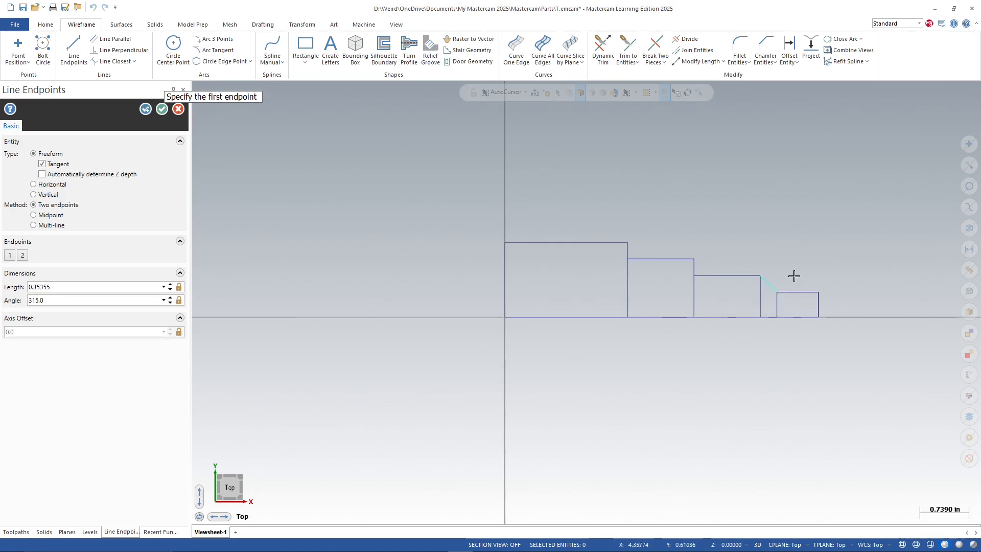
pyautogui.press('Escape')
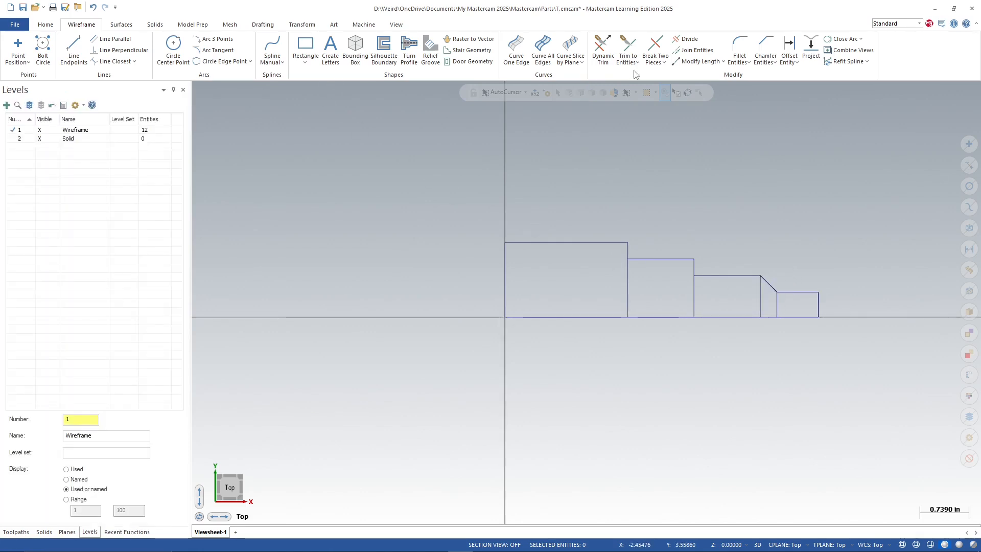
# Trim away the interior portions of the vertical lines with Divide, leaving only the outer half profile
pyautogui.click(681, 40)
pyautogui.moveTo(605, 283); pyautogui.dragTo(783, 304)
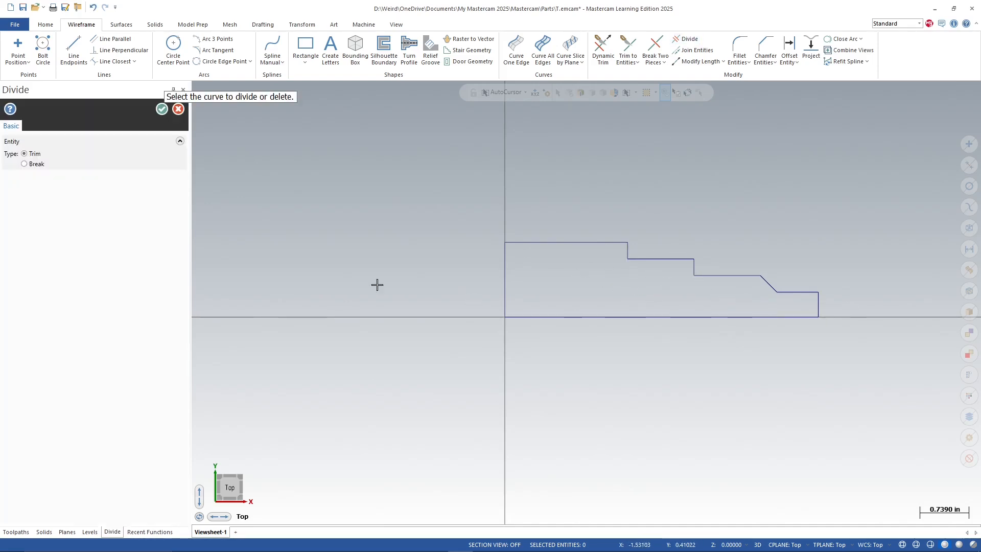
pyautogui.click(178, 110)
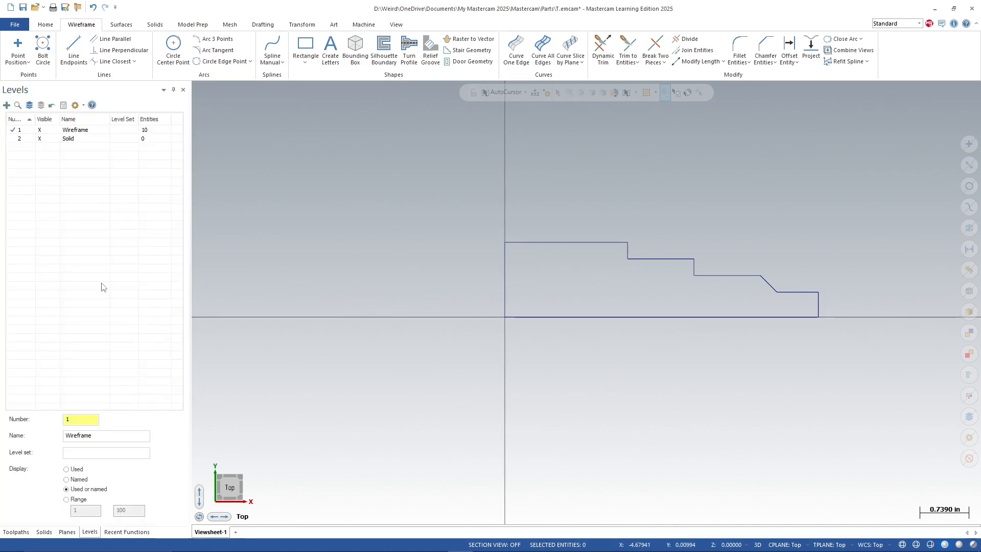
# Make level 2, Solid, the active level
pyautogui.scroll(-2, 307, 340)
pyautogui.scroll(1, 667, 289)
pyautogui.scroll(2, 708, 282)
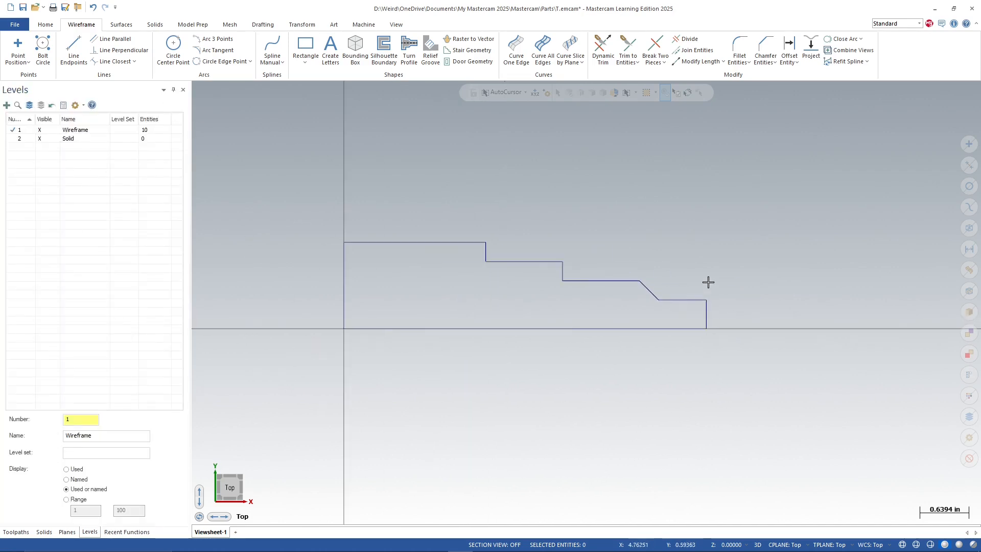
pyautogui.click(15, 139)
pyautogui.click(155, 24)
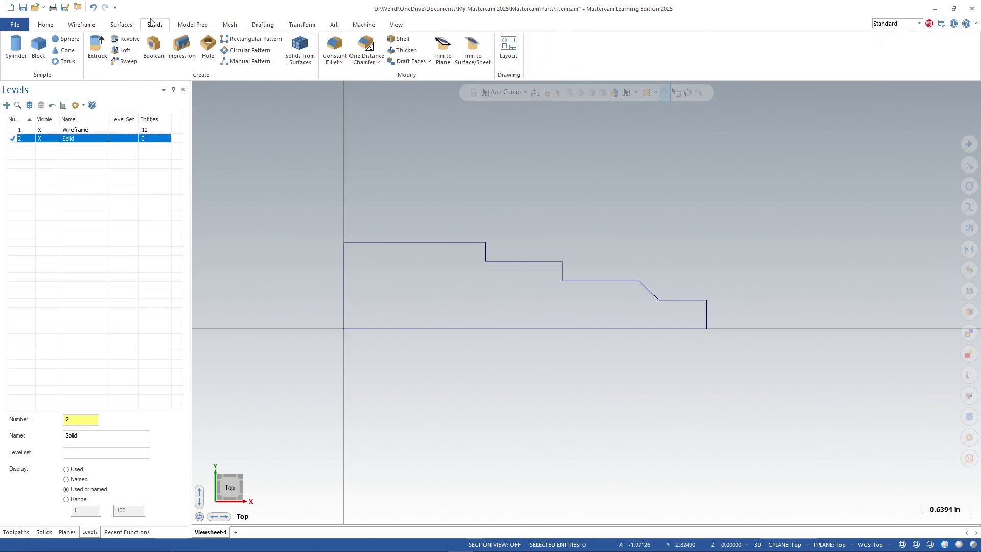
pyautogui.click(120, 25)
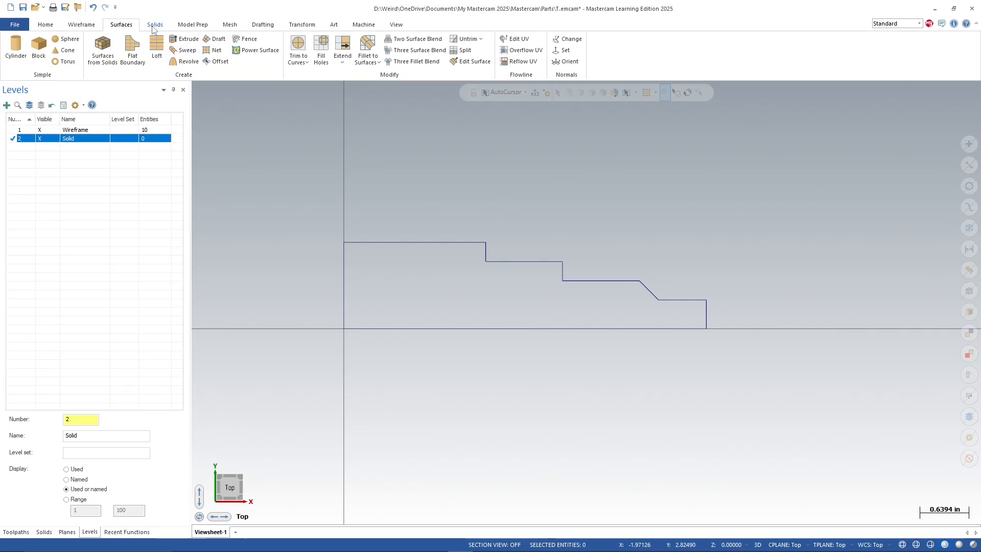
pyautogui.click(155, 25)
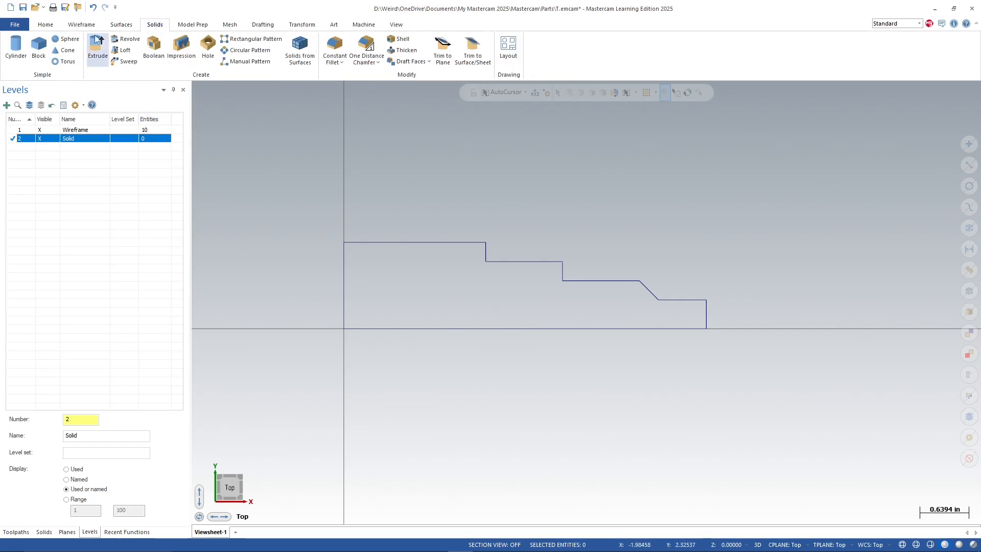
pyautogui.click(121, 24)
pyautogui.click(155, 25)
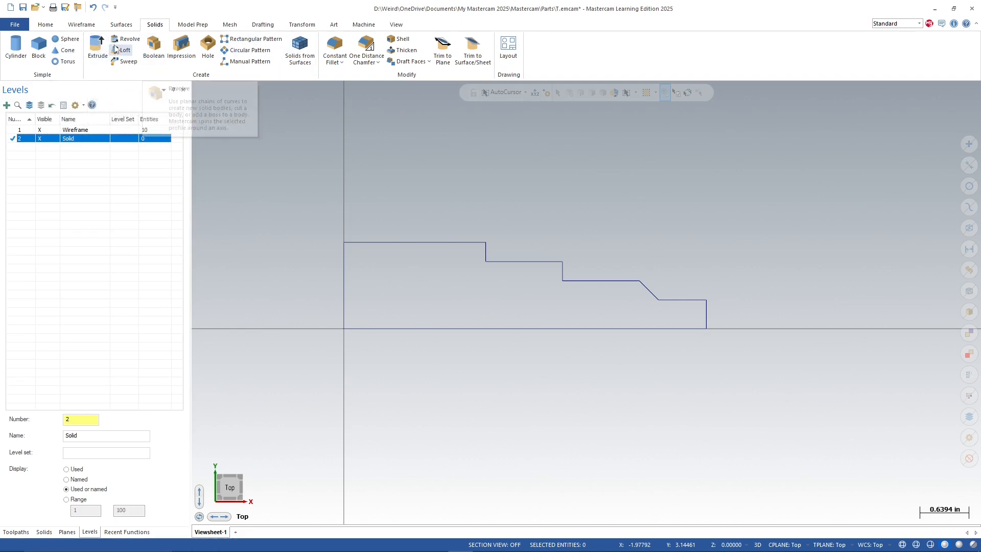
pyautogui.click(98, 45)
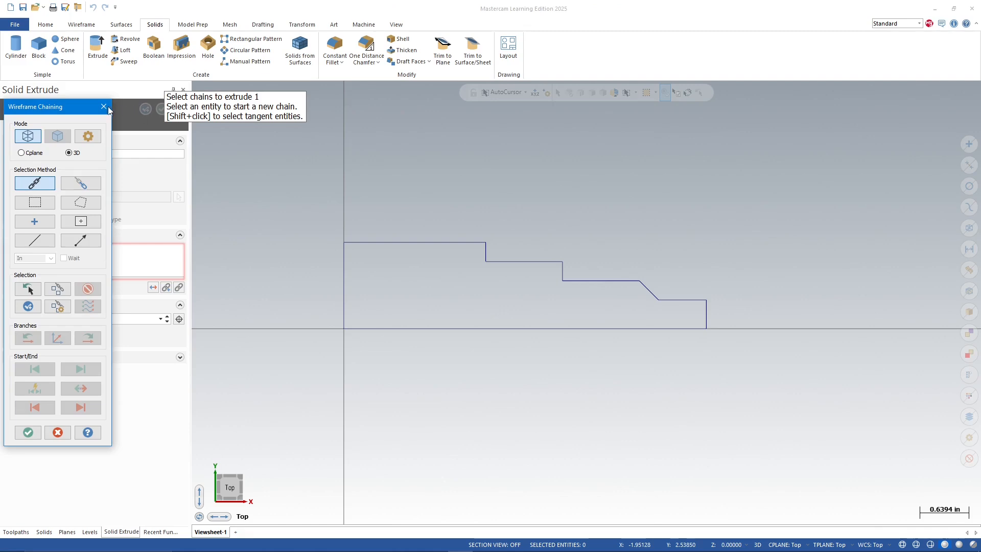
pyautogui.press('Escape')
# Try a partial chain from the vertical line at the origin to the centerline for a solid Revolve, and clear the selection
pyautogui.click(118, 42)
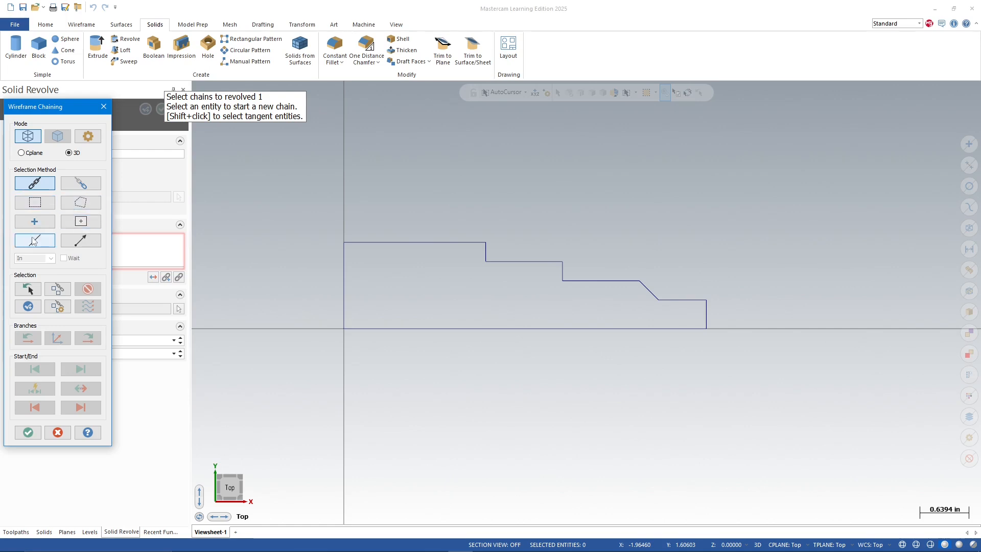
pyautogui.click(76, 188)
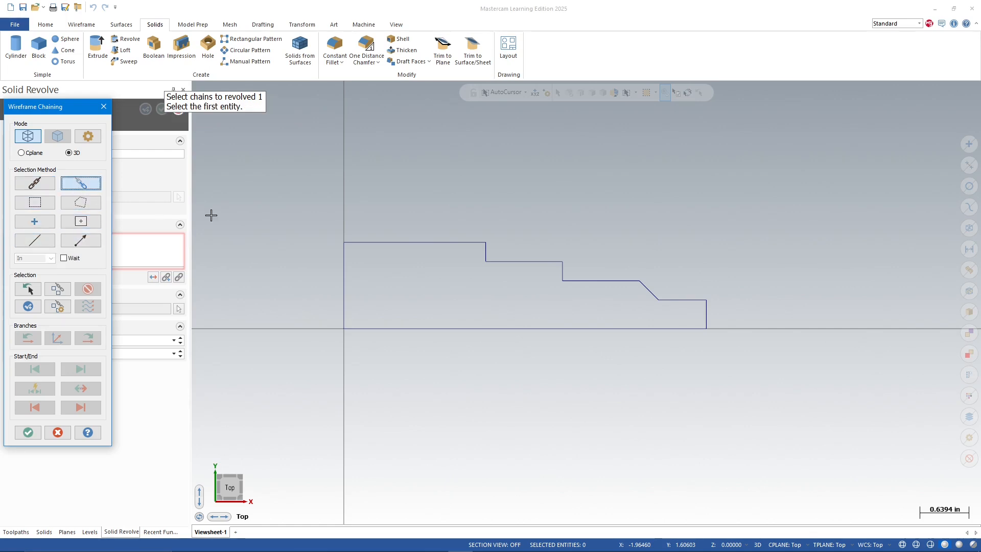
pyautogui.click(344, 261)
pyautogui.click(392, 327)
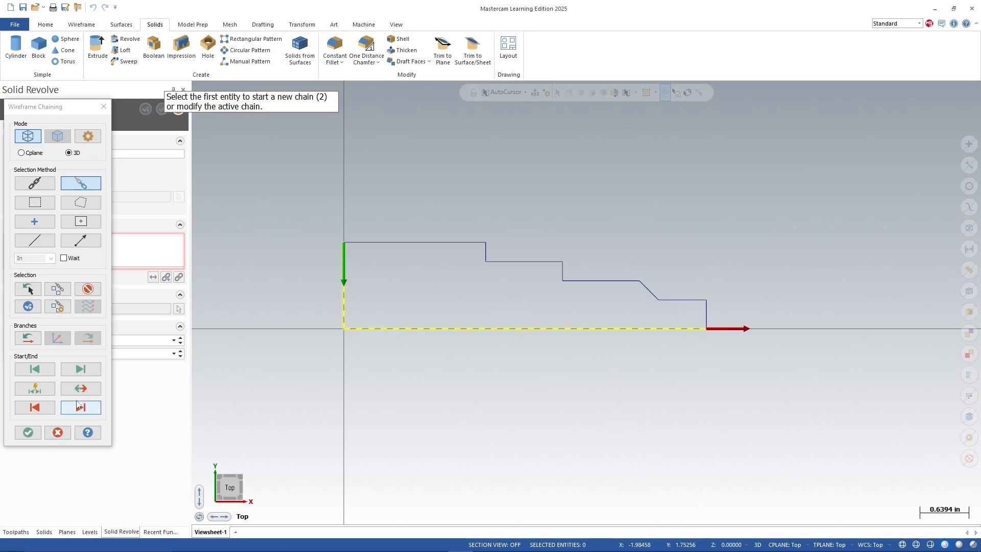
pyautogui.click(90, 289)
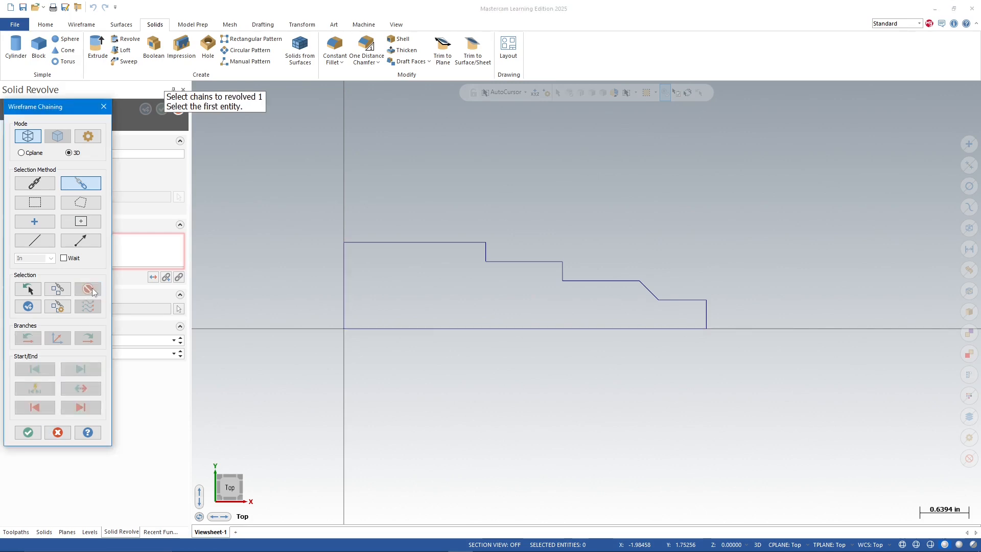
# Chain the entire closed half profile and revolve it 360 degrees about the centerline into a new solid body
pyautogui.click(32, 183)
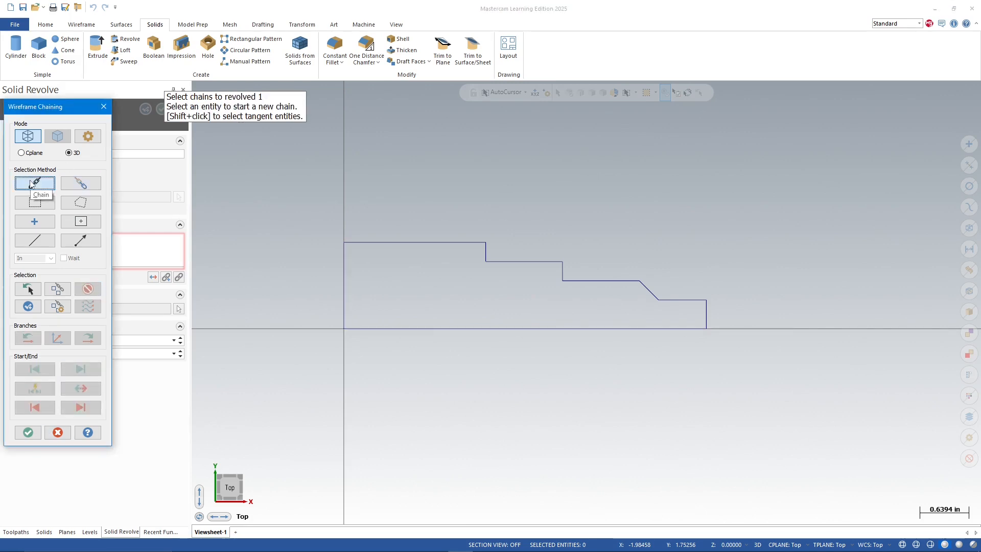
pyautogui.click(341, 252)
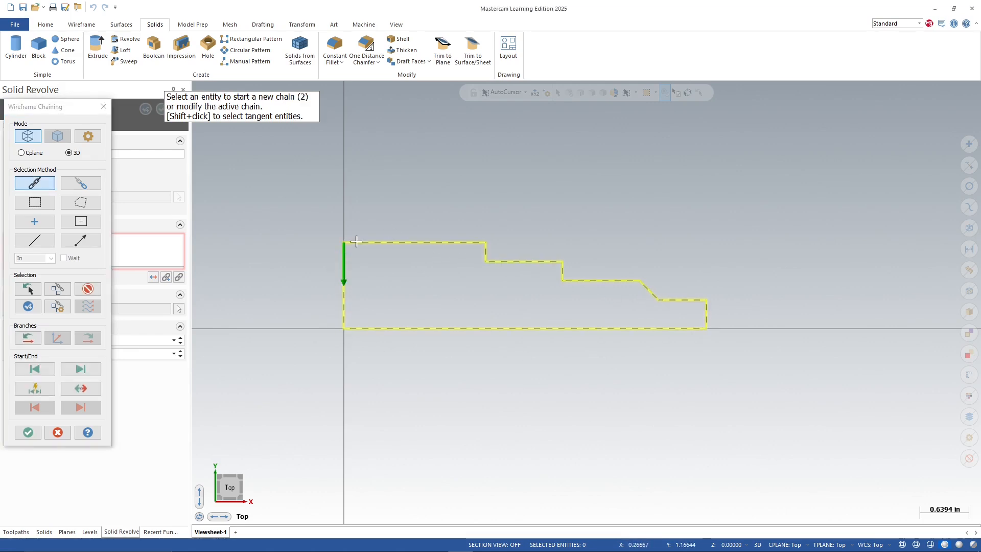
pyautogui.click(28, 432)
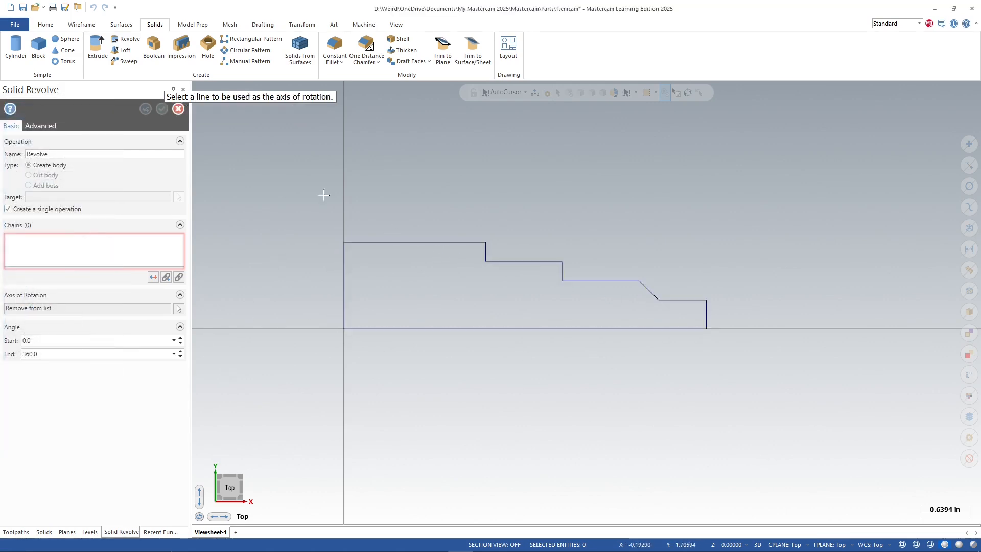
pyautogui.click(421, 330)
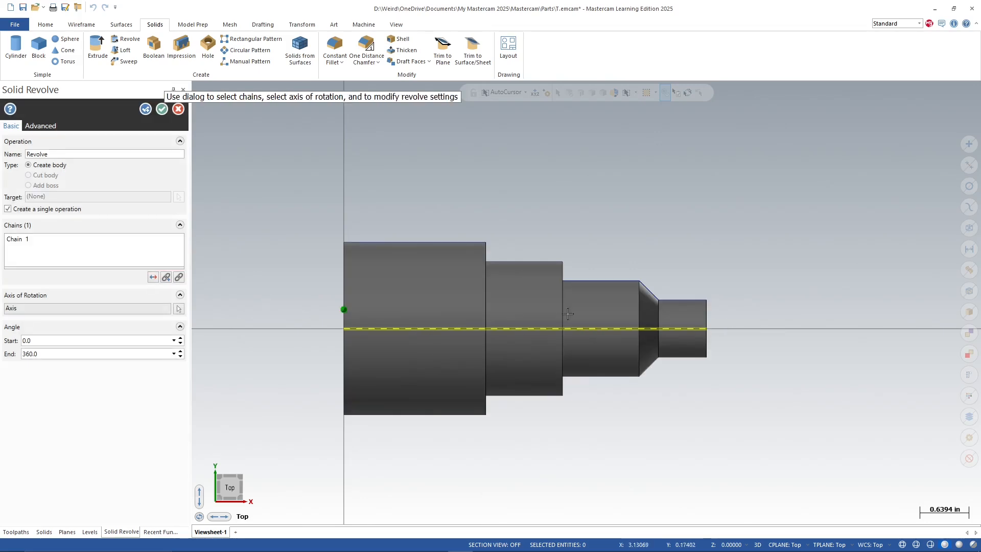
pyautogui.moveTo(715, 343); pyautogui.dragTo(727, 376, button='middle')
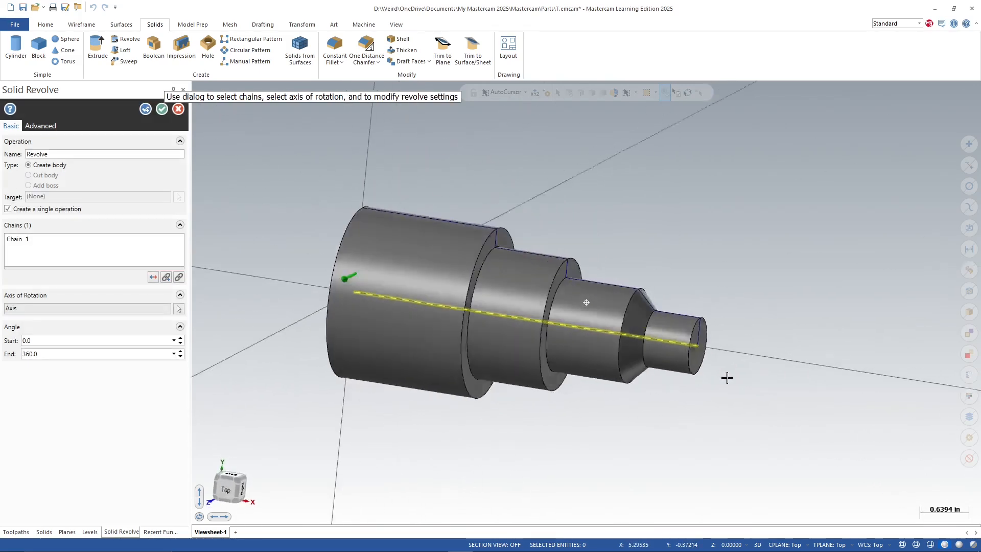
pyautogui.click(230, 487)
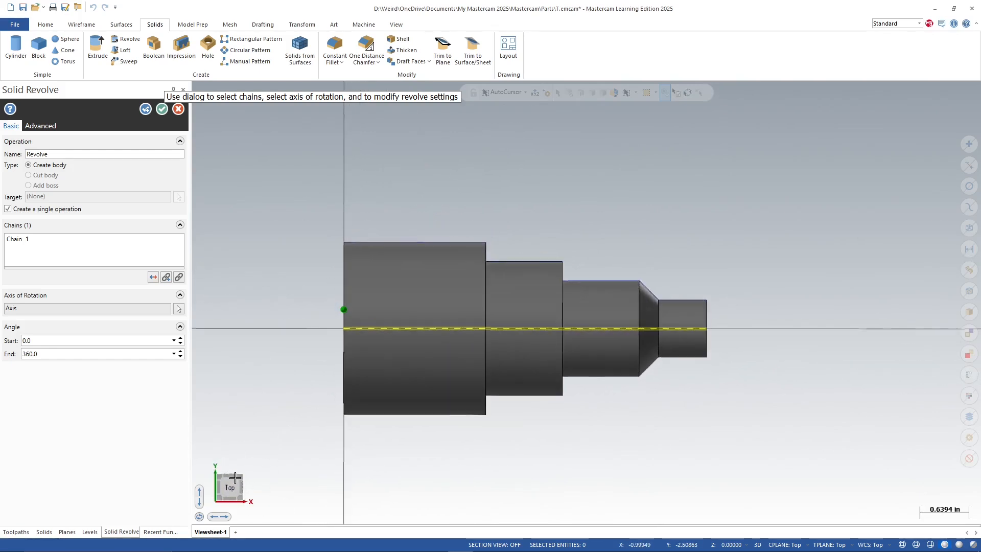
pyautogui.click(166, 111)
# Inspect the revolved body and undo the solid Revolve
pyautogui.moveTo(642, 284); pyautogui.dragTo(600, 309, button='middle')
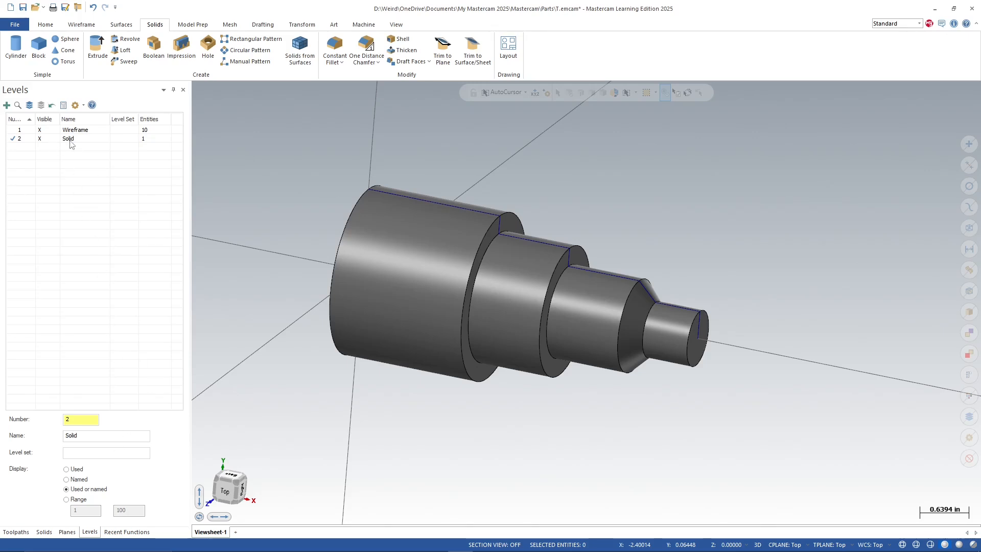
pyautogui.moveTo(576, 400); pyautogui.dragTo(492, 405, button='middle')
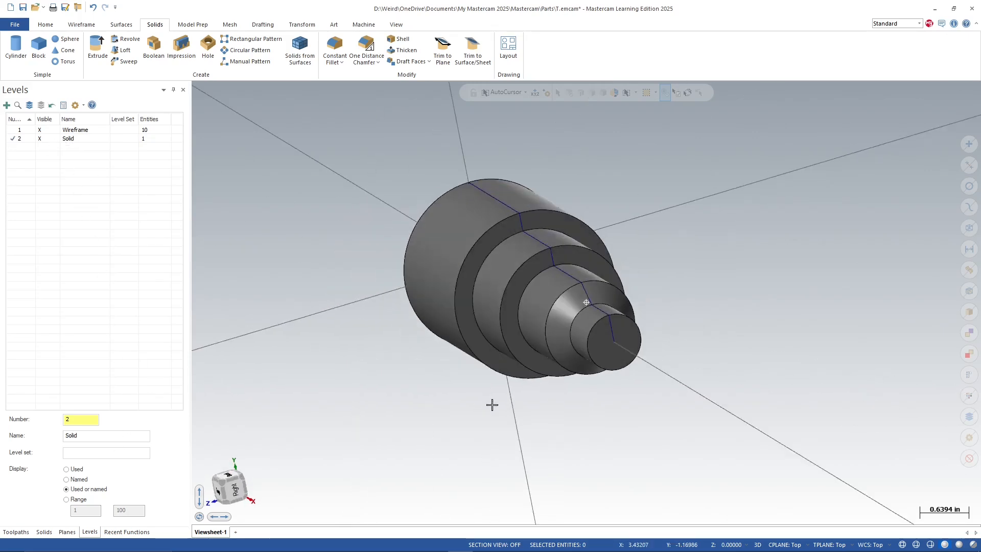
pyautogui.click(100, 26)
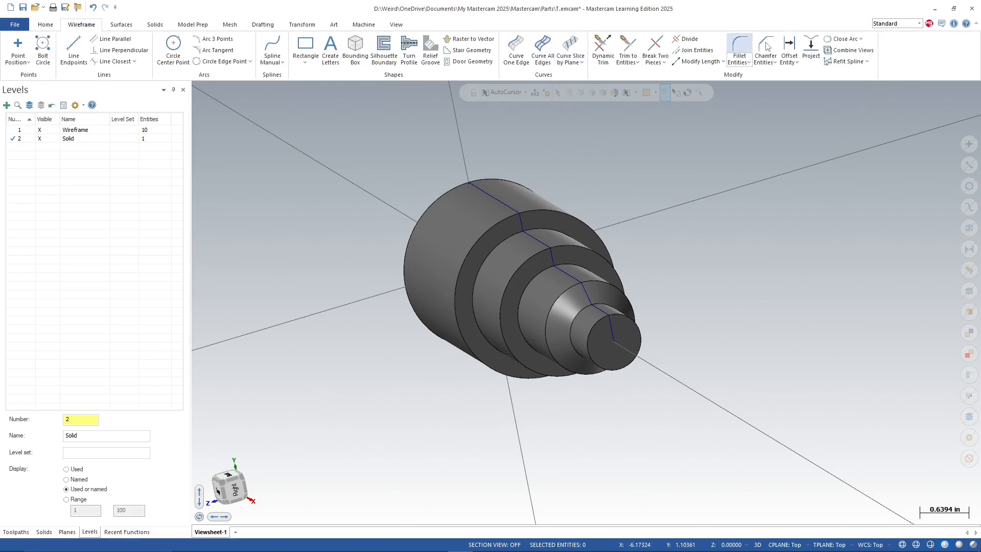
pyautogui.click(155, 25)
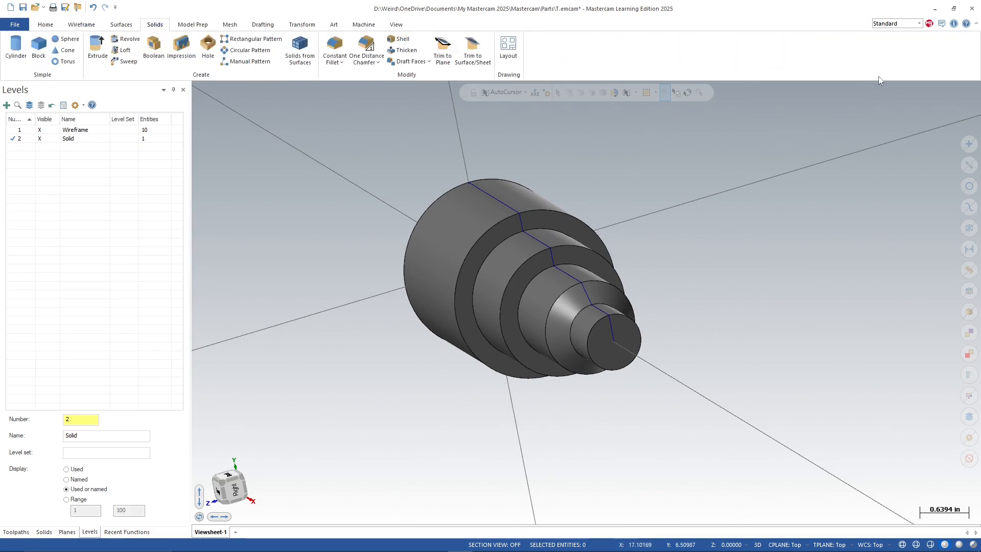
pyautogui.moveTo(377, 330); pyautogui.dragTo(301, 274, button='middle')
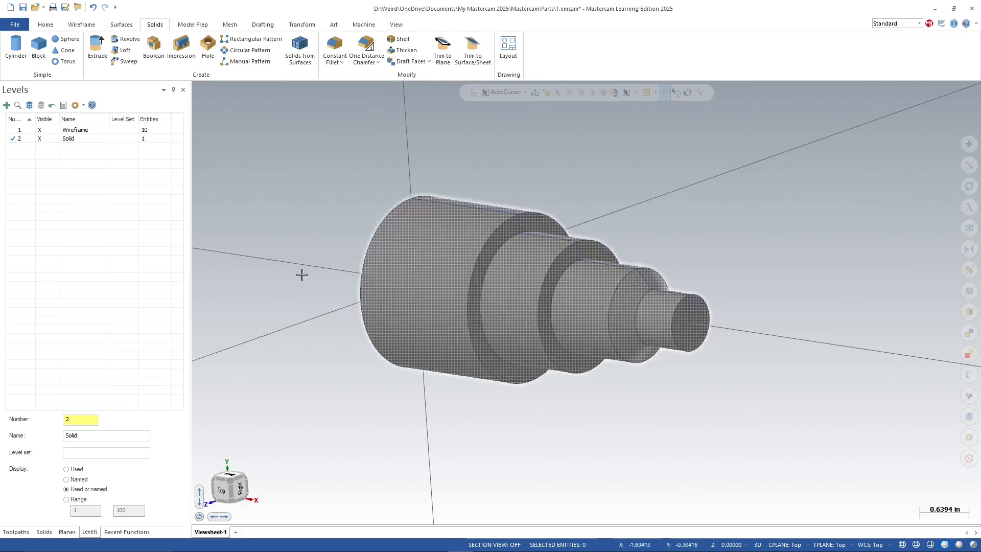
pyautogui.click(63, 140)
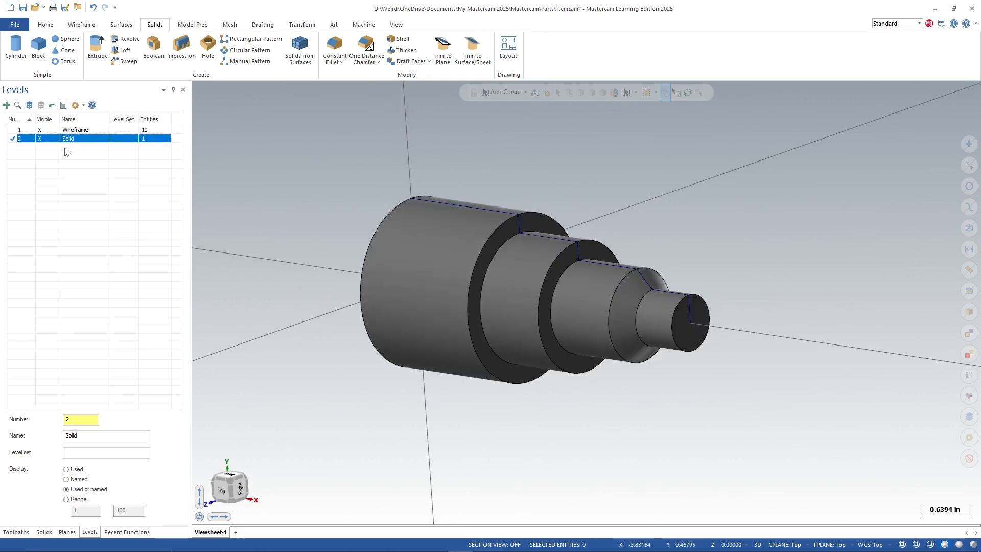
pyautogui.hotkey('ctrl', 'z')
# With the Wireframe level active, chamfer the outer corner of the smallest step at the end face using 1 Distance, 0.06 in
pyautogui.click(15, 130)
pyautogui.moveTo(596, 363); pyautogui.dragTo(664, 316, button='middle')
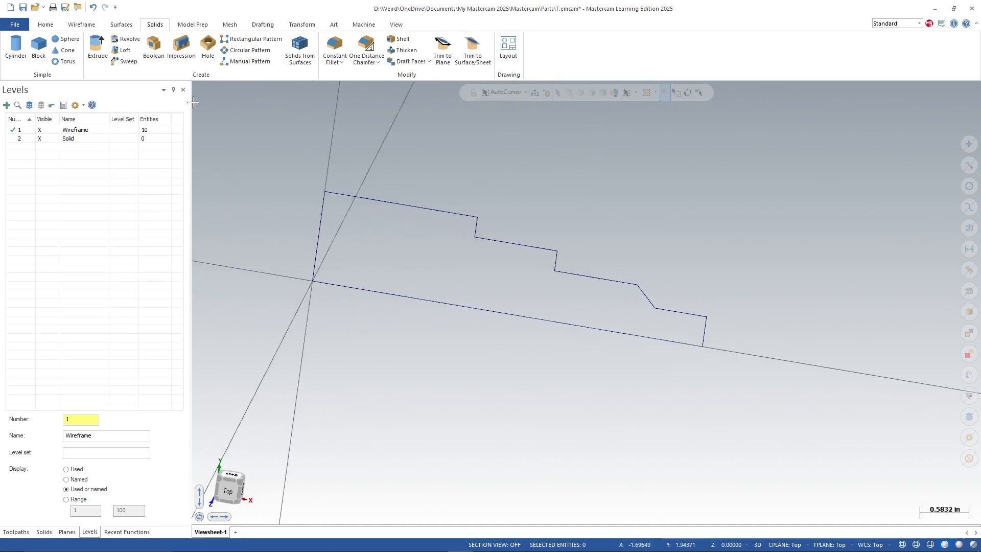
pyautogui.click(82, 24)
pyautogui.click(765, 49)
pyautogui.click(689, 312)
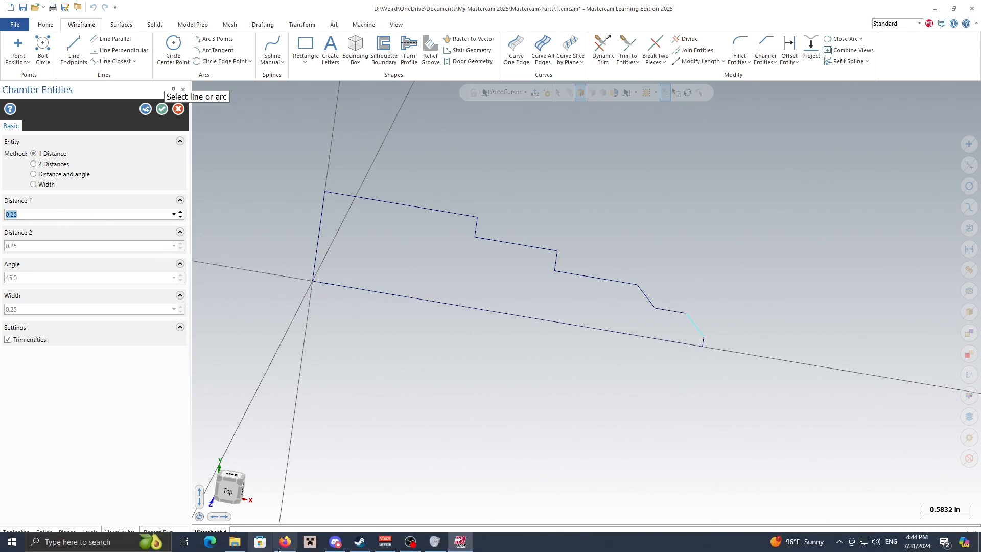
pyautogui.click(282, 542)
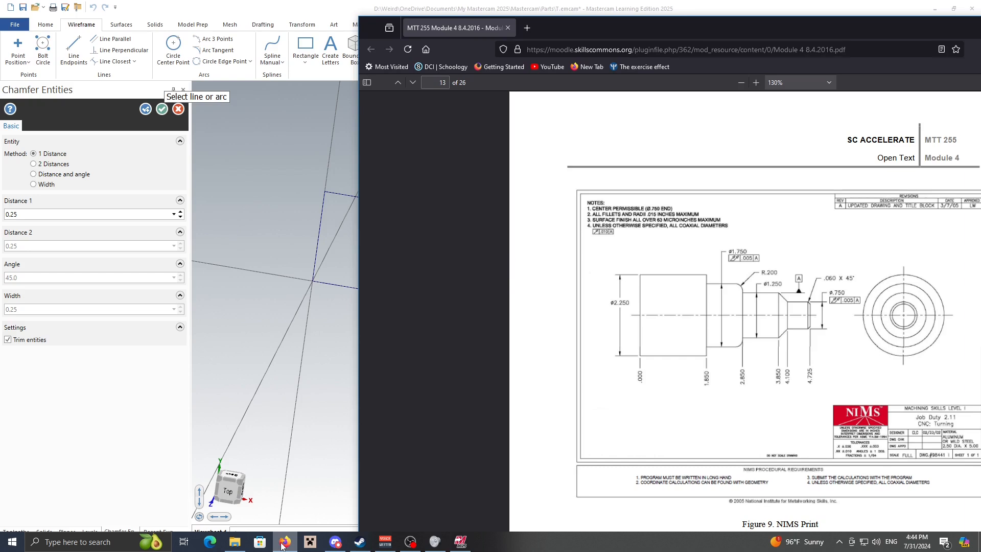
pyautogui.click(282, 542)
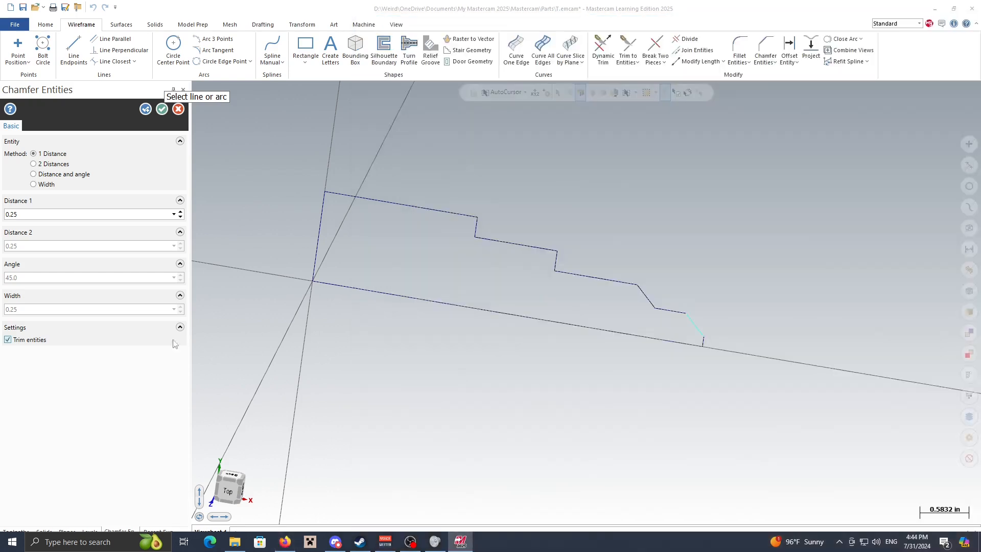
pyautogui.click(34, 218)
pyautogui.write('0.06')
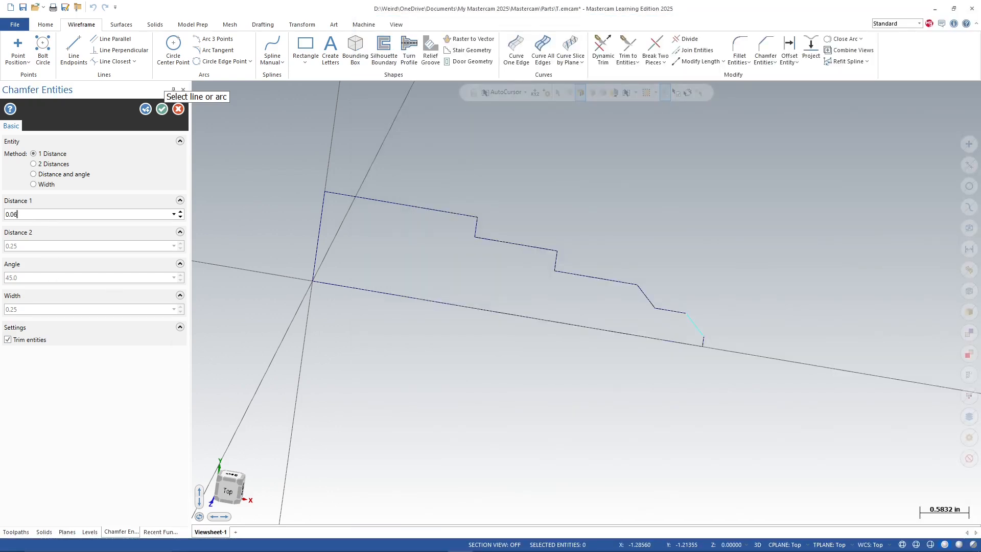
pyautogui.click(162, 109)
# Fillet the outer corner of the second cylindrical step at X 2.85 with a 0.2 in radius, trimming the entities
pyautogui.click(740, 50)
pyautogui.click(547, 249)
pyautogui.click(558, 260)
pyautogui.write('0.2')
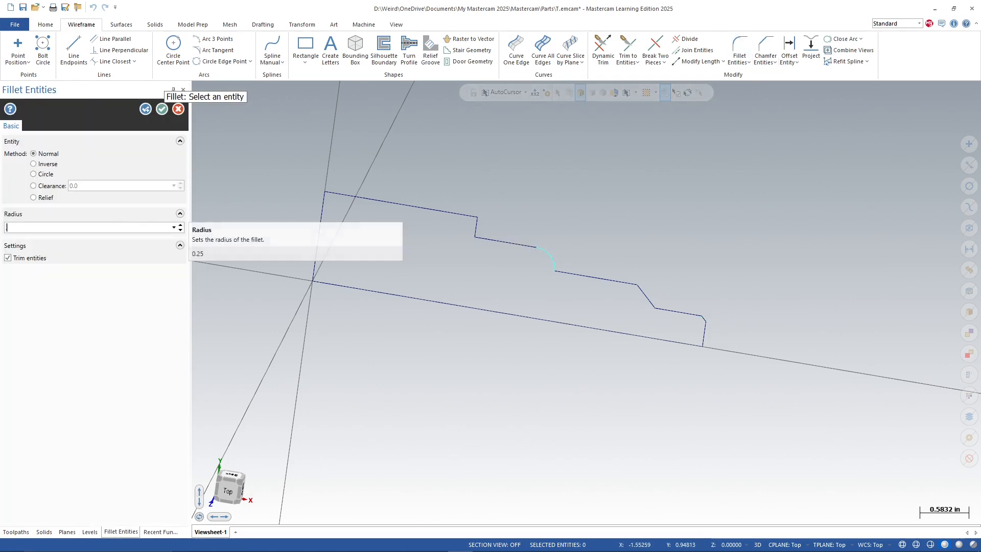
pyautogui.click(162, 109)
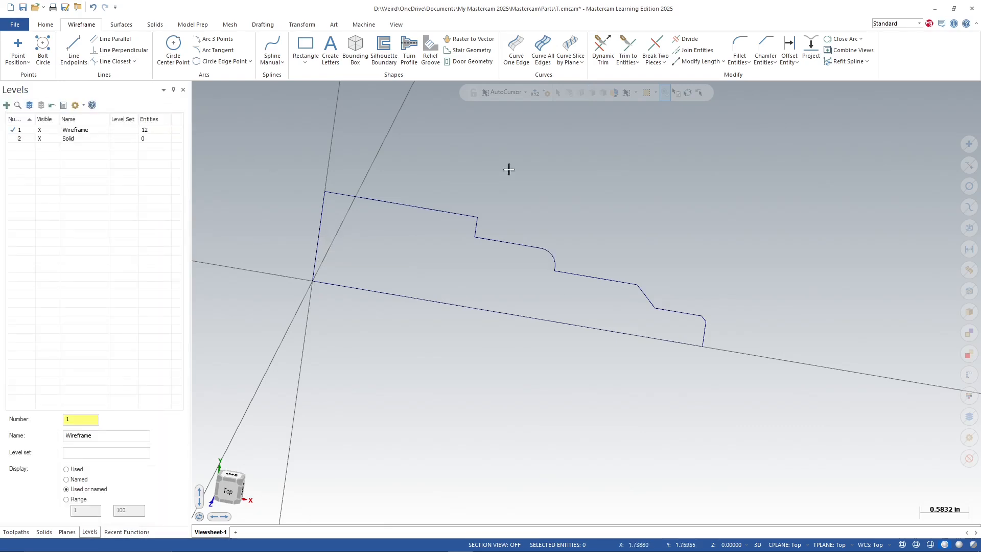
# Set level 2, Solid, as the active level for the new geometry
pyautogui.click(13, 139)
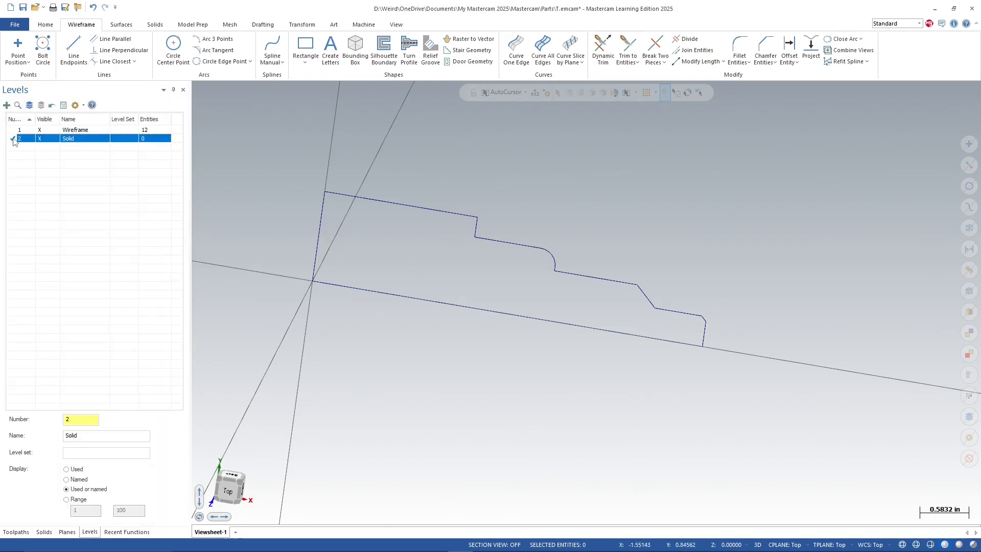
pyautogui.click(67, 130)
pyautogui.click(12, 130)
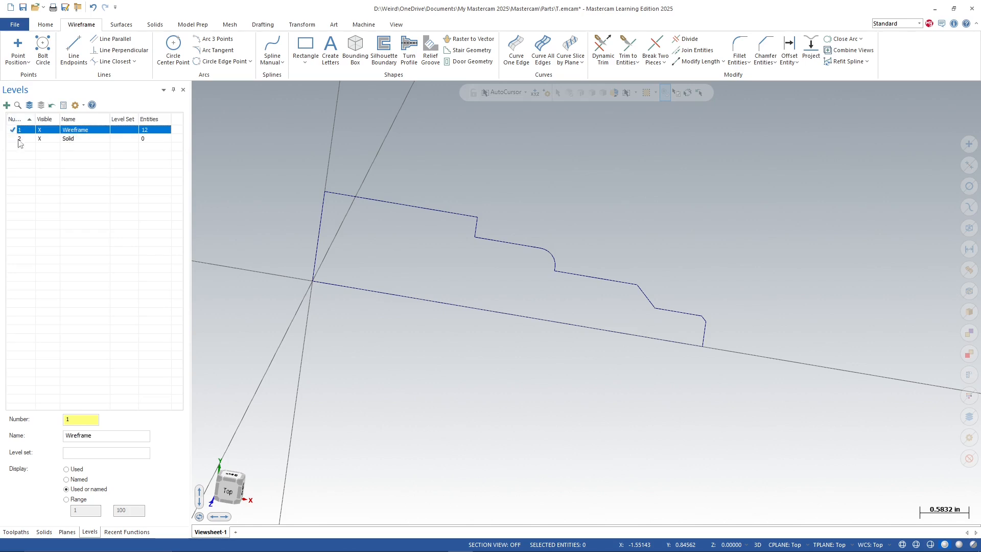
pyautogui.click(13, 139)
# Delete the contents of the Wireframe level and undo the deletion
pyautogui.click(75, 131)
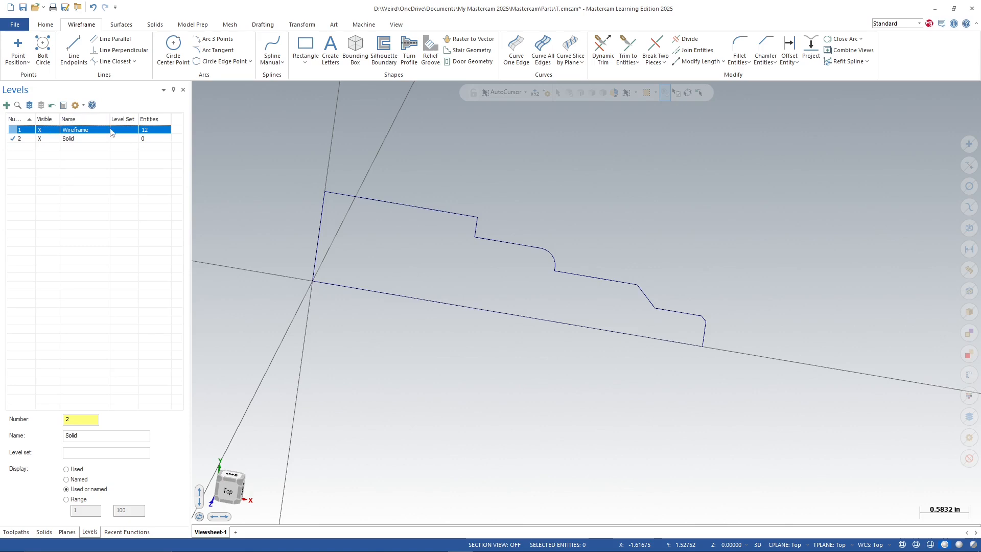
pyautogui.press('Delete')
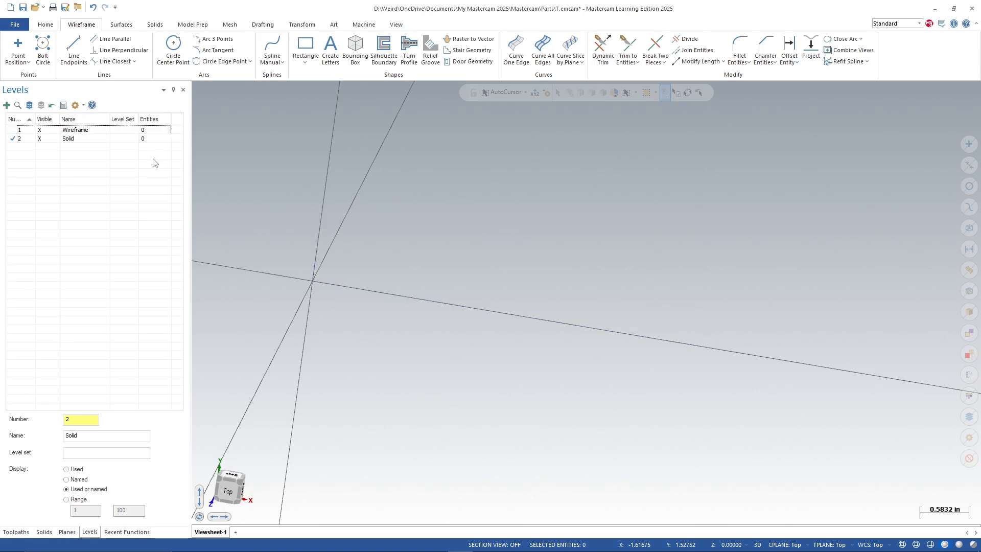
pyautogui.click(92, 7)
pyautogui.moveTo(662, 360); pyautogui.dragTo(608, 327, button='middle')
pyautogui.click(84, 140)
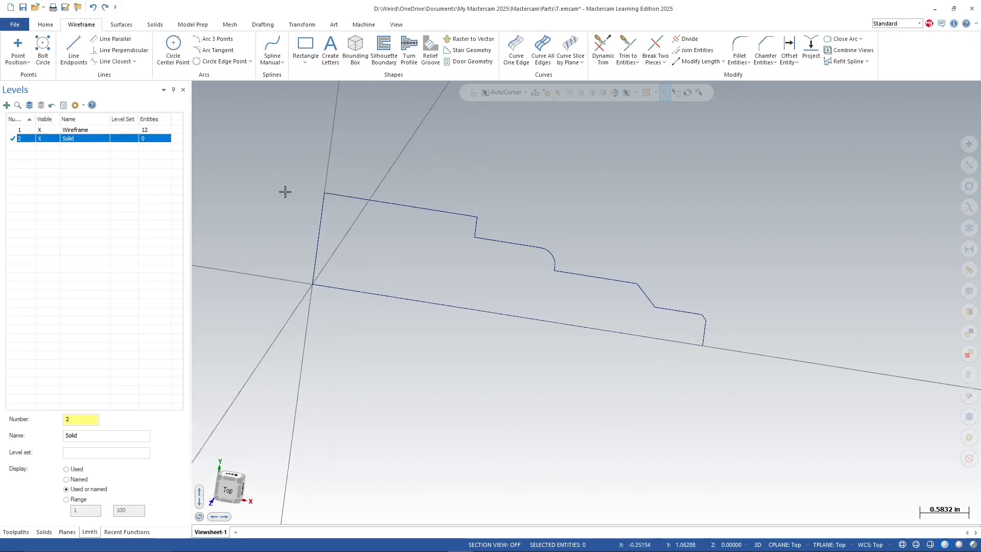
pyautogui.moveTo(668, 372); pyautogui.dragTo(587, 327, button='middle')
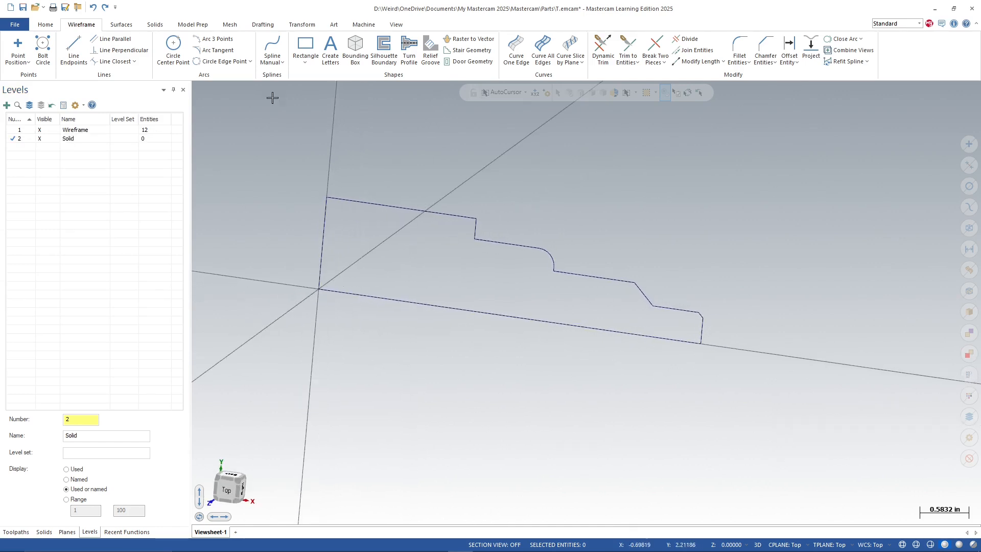
# Hide the Wireframe level and show it again
pyautogui.click(145, 25)
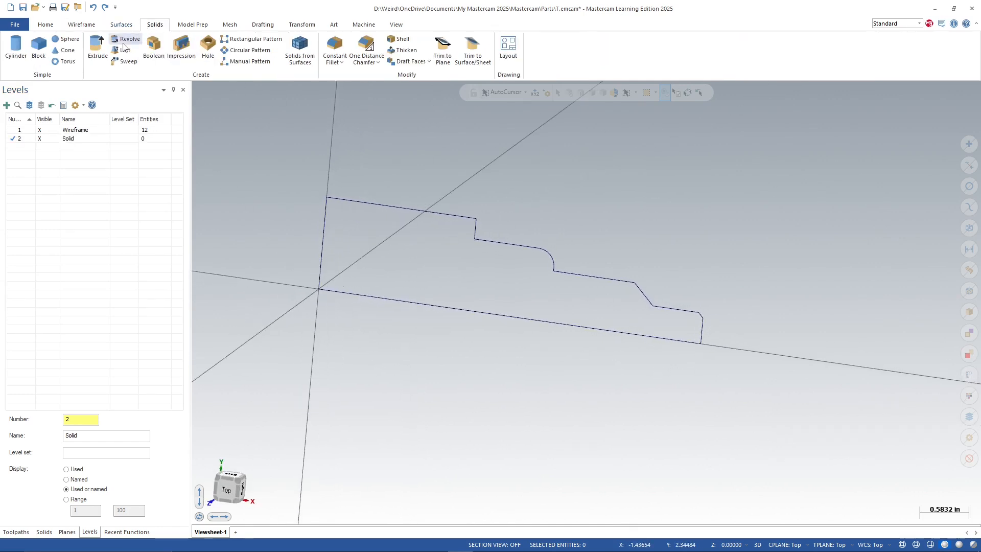
pyautogui.click(40, 132)
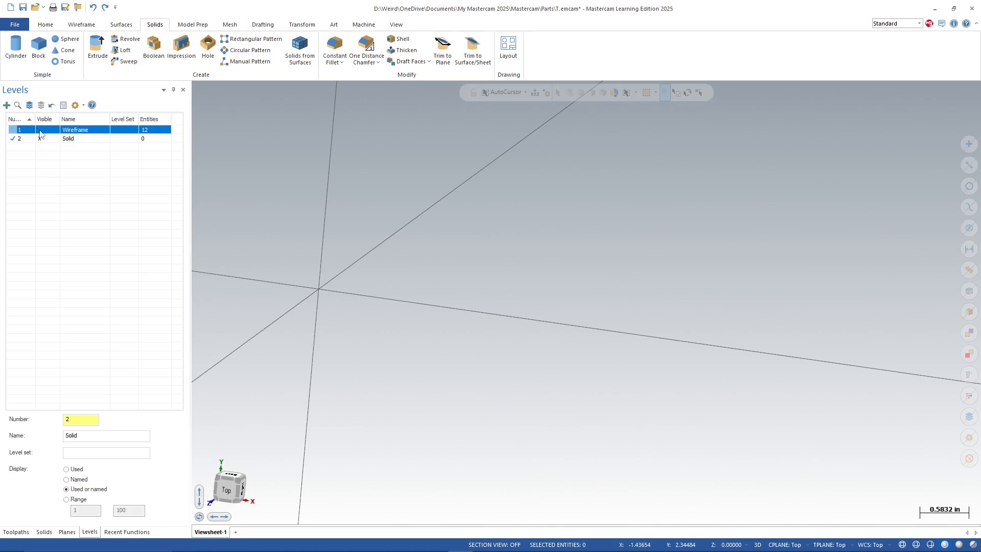
pyautogui.click(41, 131)
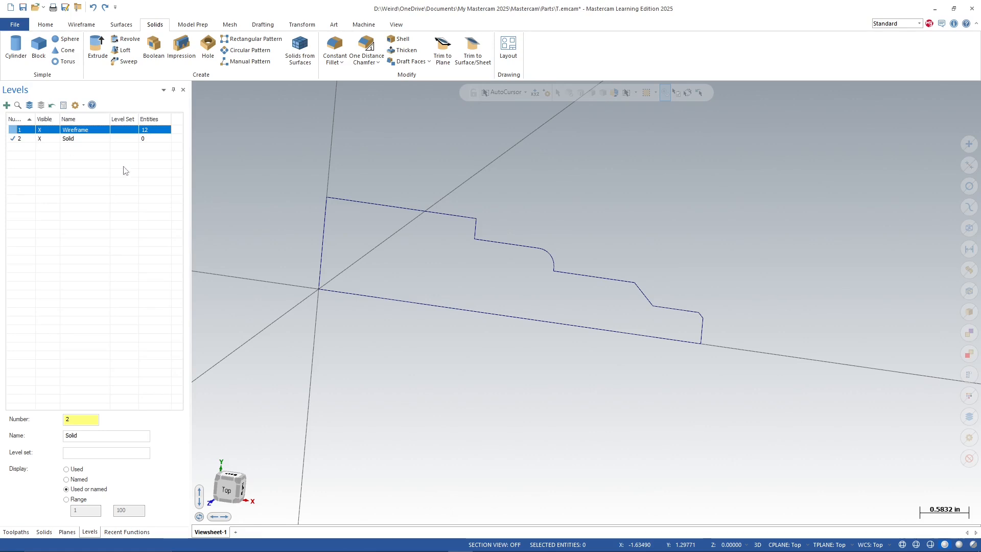
pyautogui.click(88, 25)
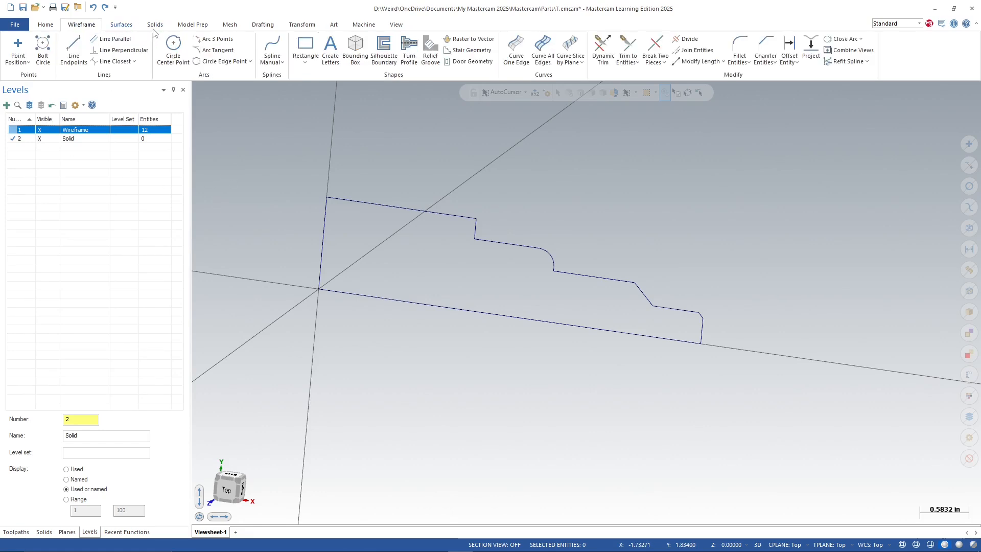
pyautogui.click(14, 138)
# Revolve the closed profile chain from 0 to 360 degrees about its long centerline edge as a new solid body
pyautogui.click(154, 25)
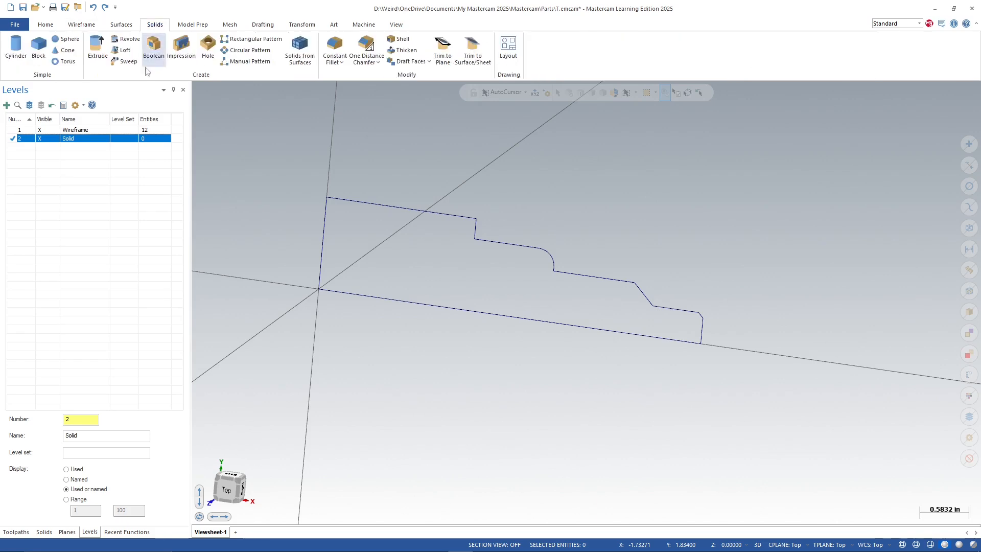
pyautogui.click(125, 39)
pyautogui.click(325, 205)
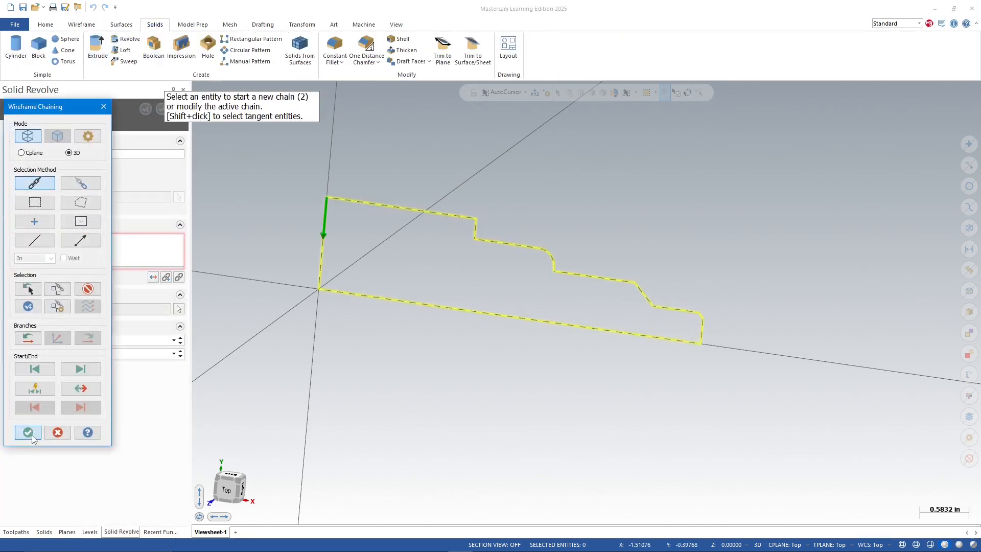
pyautogui.click(29, 431)
pyautogui.click(398, 299)
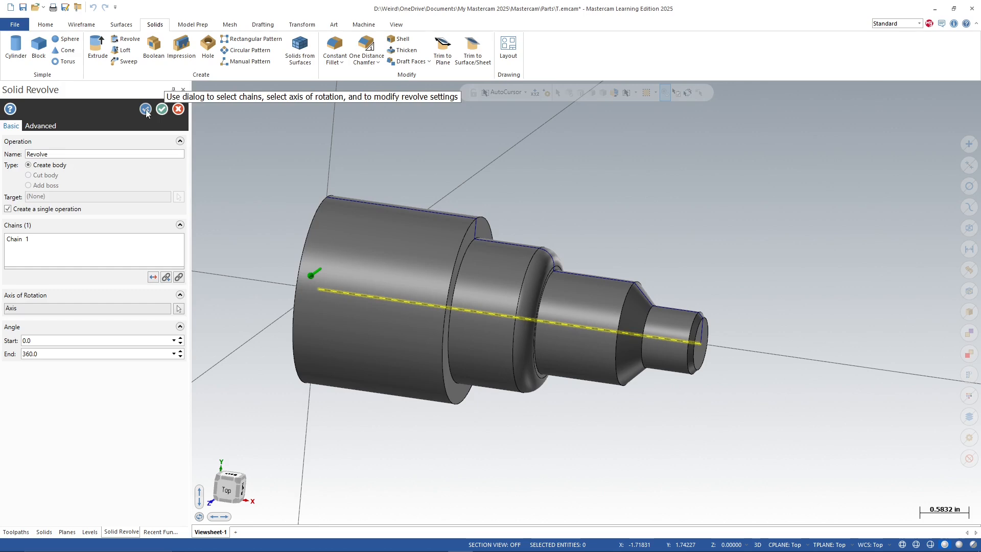
pyautogui.press('Return')
# Inspect the revolved solid from the Top and Isometric views, and return to the Top view
pyautogui.moveTo(647, 344)
pyautogui.mouseDown(button='middle')
pyautogui.moveTo(558, 346)
pyautogui.moveTo(562, 327)
pyautogui.moveTo(659, 335)
pyautogui.mouseUp(button='middle')
pyautogui.click(228, 491)
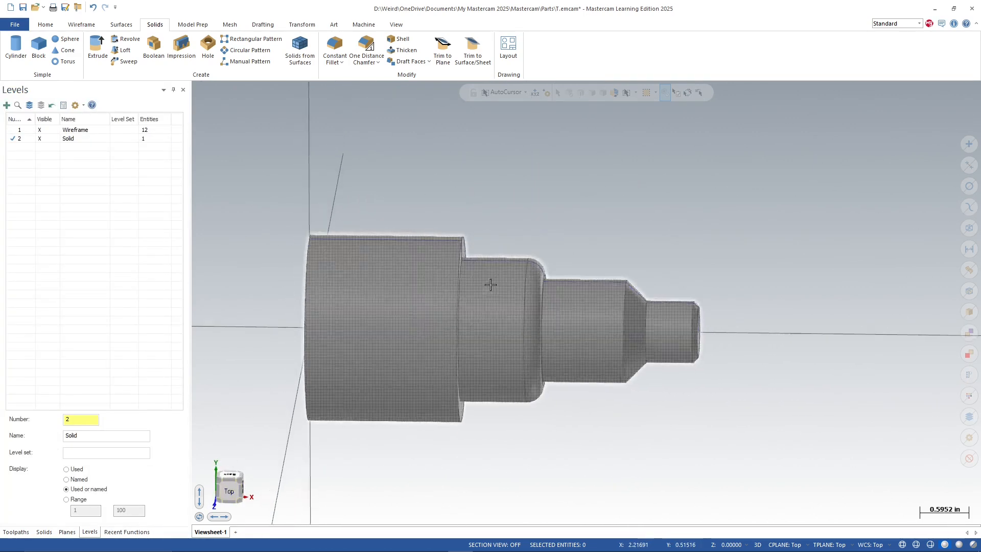
pyautogui.rightClick(339, 282)
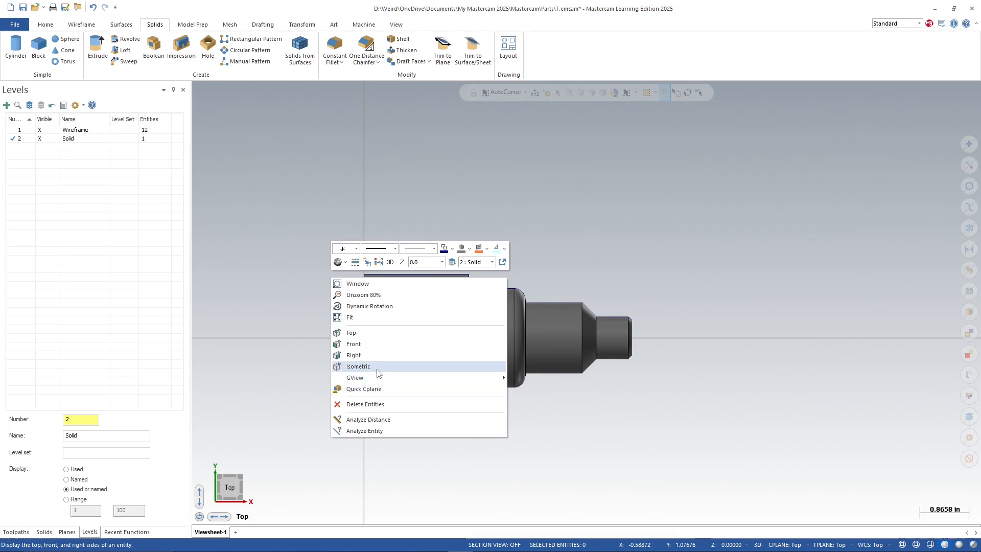
pyautogui.click(378, 365)
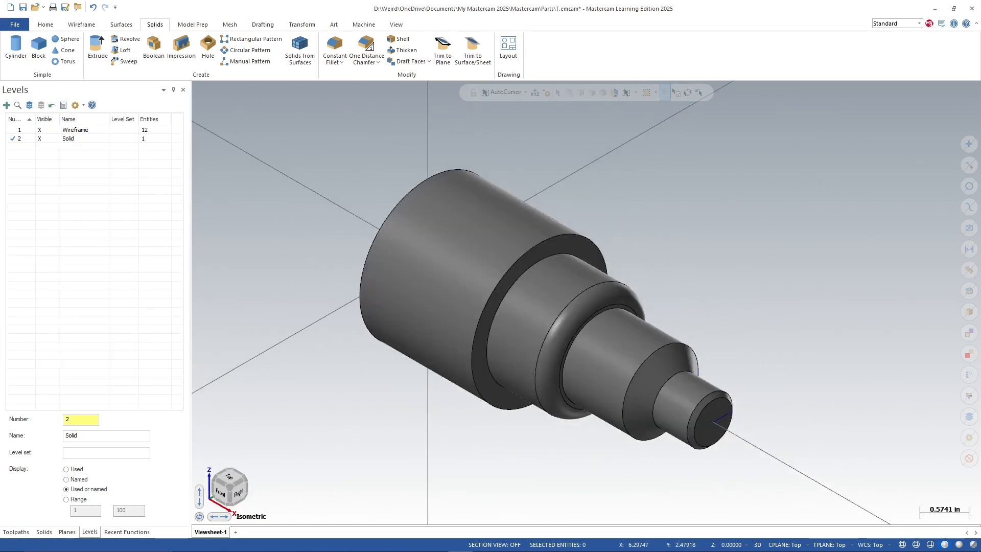
pyautogui.rightClick(327, 243)
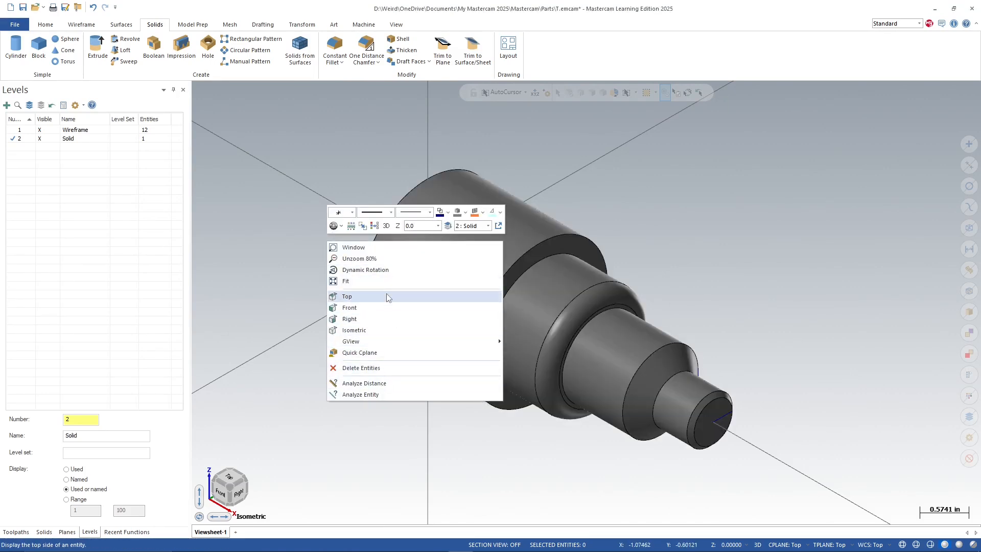
pyautogui.click(312, 271)
pyautogui.rightClick(321, 265)
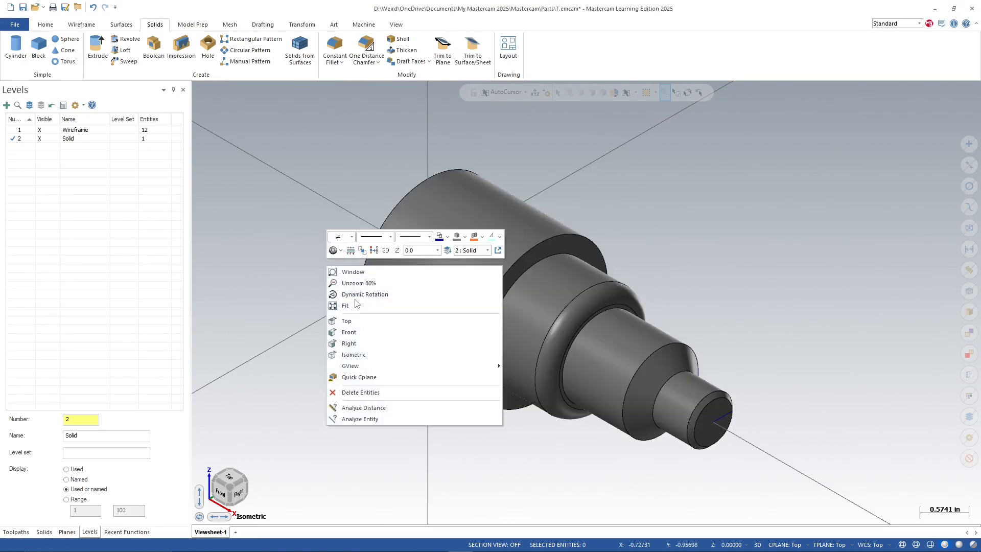
pyautogui.click(347, 318)
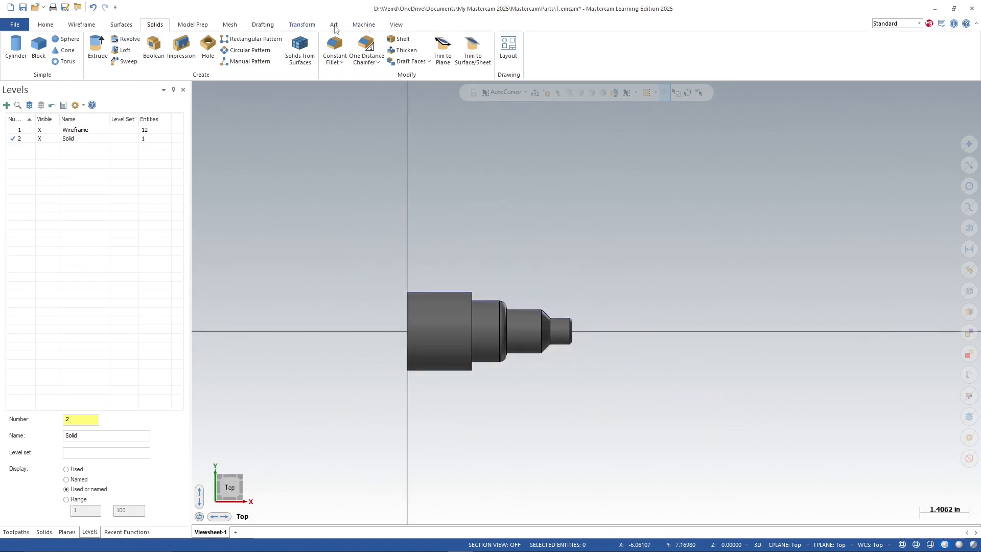
# Add a default Lathe machine group to the part and expand its properties
pyautogui.click(366, 28)
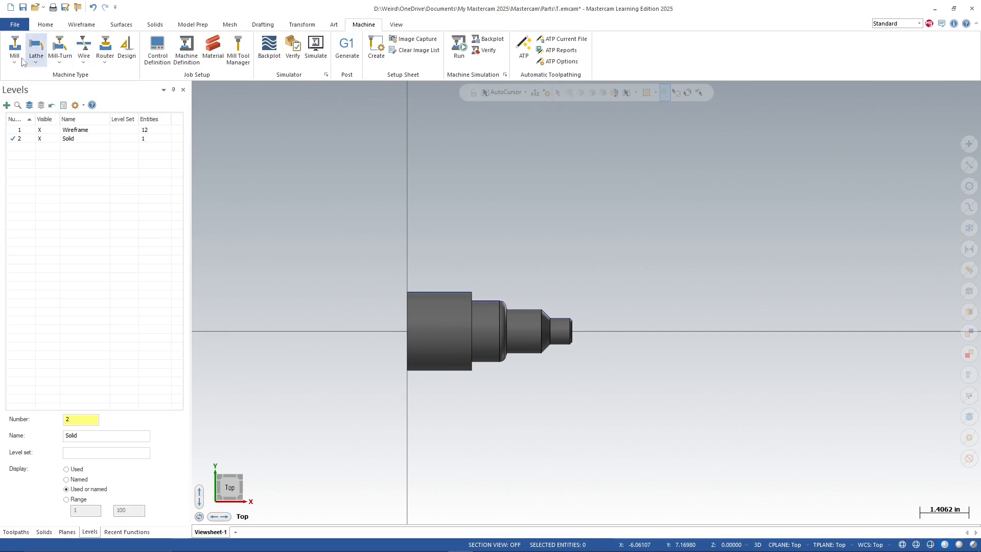
pyautogui.click(36, 57)
pyautogui.click(51, 71)
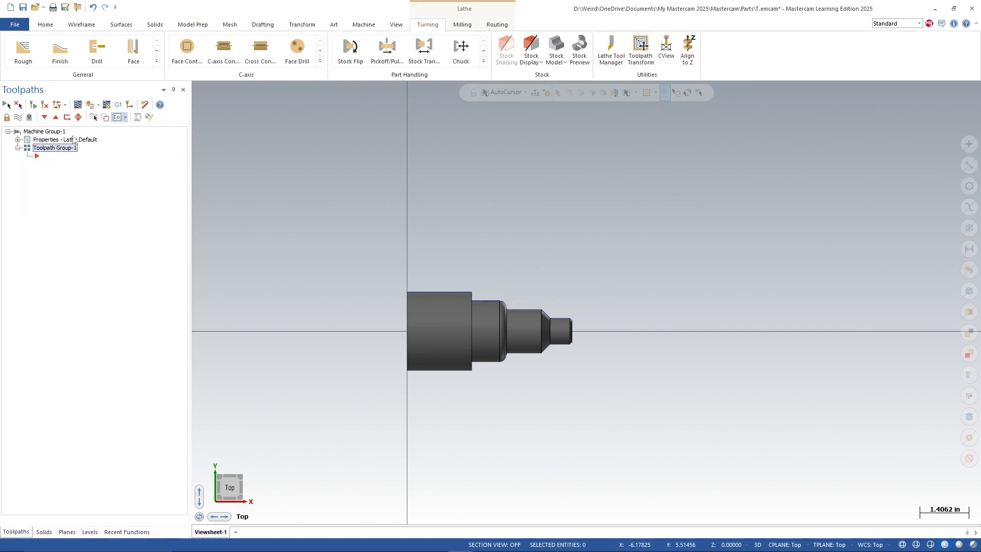
pyautogui.click(18, 140)
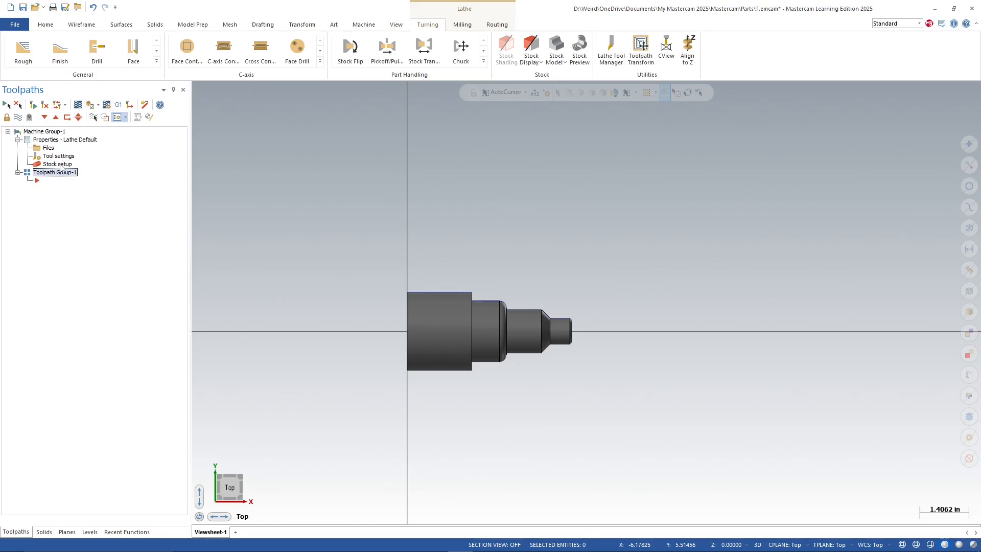
# Define the left spindle stock from two points as a cylinder with 2.25 OD and 4.725 length, and preview its boundaries
pyautogui.doubleClick(58, 164)
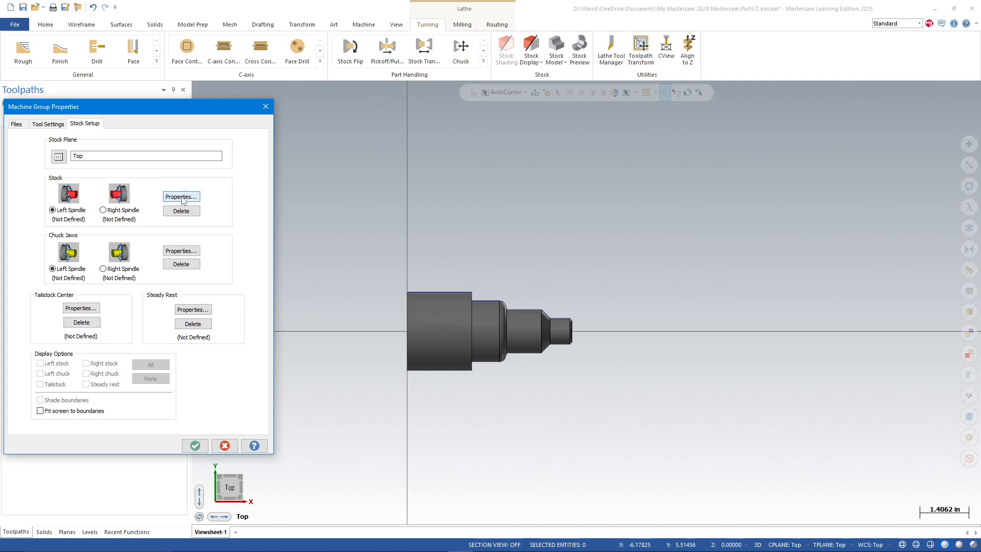
pyautogui.click(182, 197)
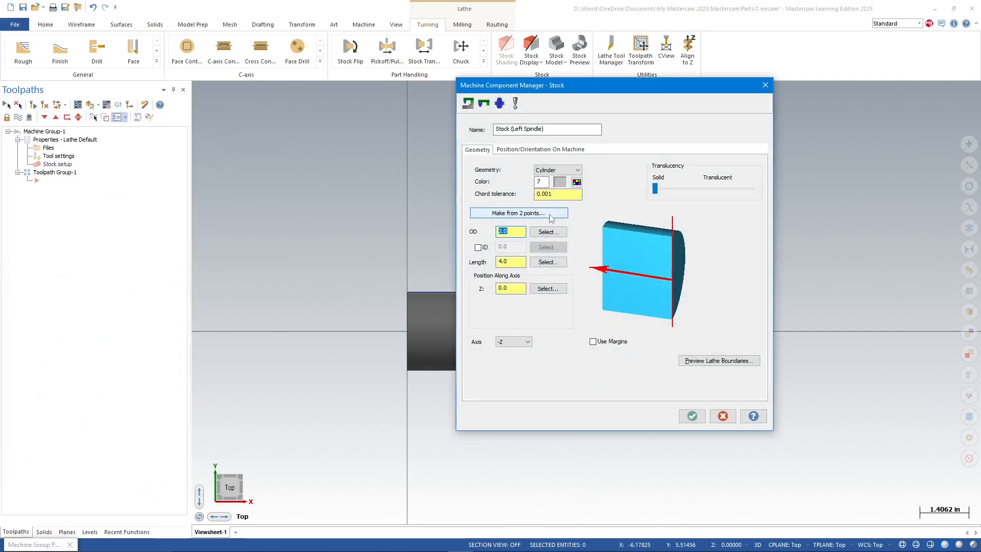
pyautogui.click(551, 218)
pyautogui.click(408, 292)
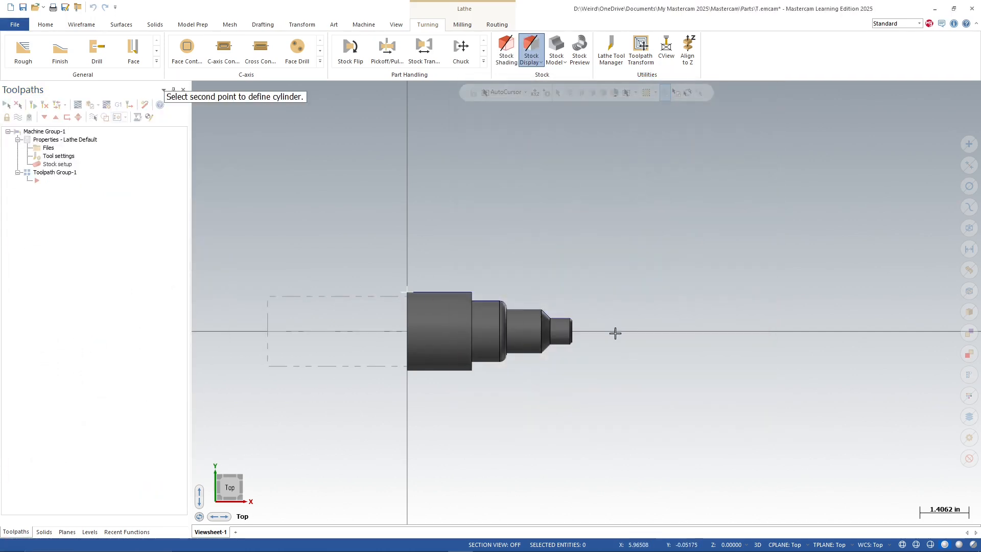
pyautogui.moveTo(615, 333); pyautogui.dragTo(562, 366, button='middle')
pyautogui.click(578, 329)
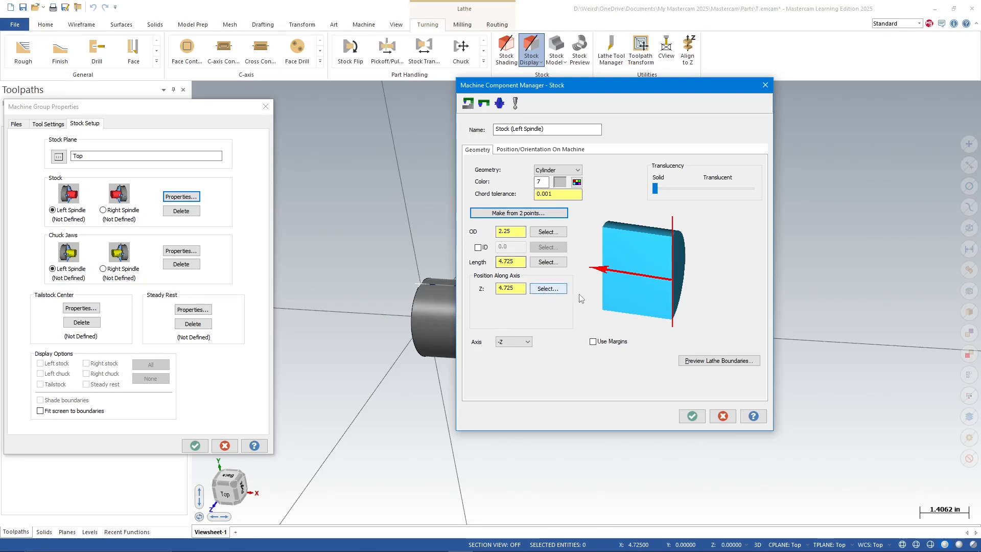
pyautogui.click(716, 361)
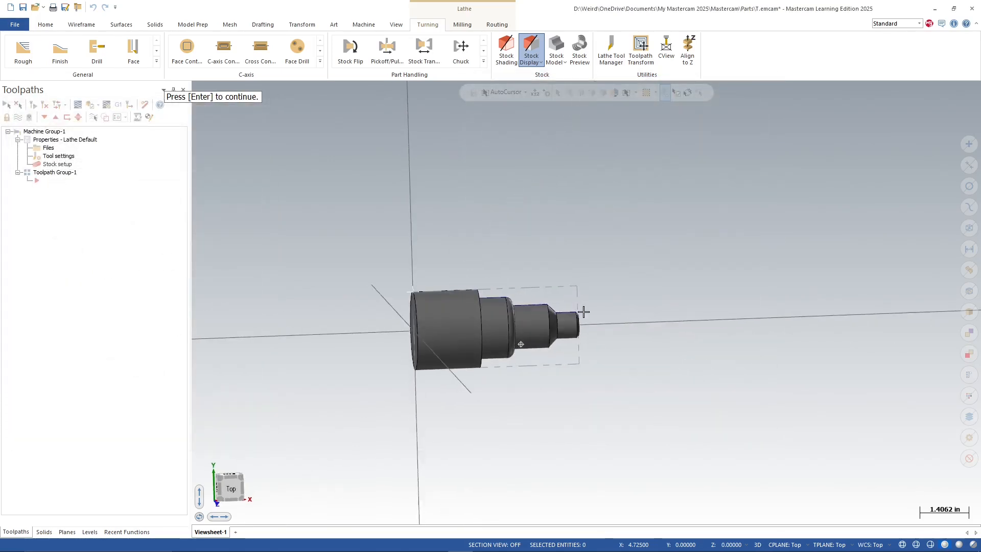
pyautogui.press('Return')
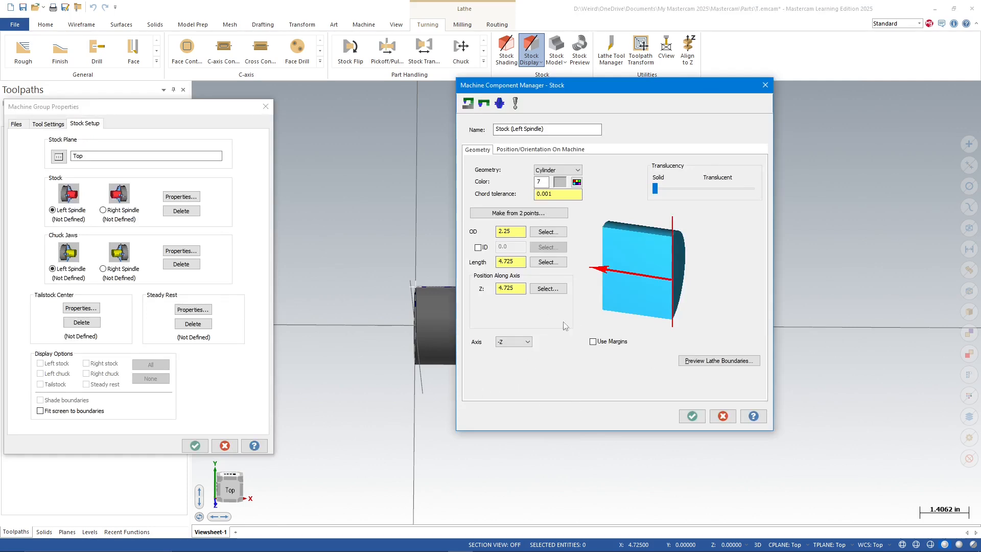
# Enable stock margins and set the OD margin to 0.03, the right margin to 0.1 and the left margin to 2.5
pyautogui.click(593, 341)
pyautogui.press('Tab')
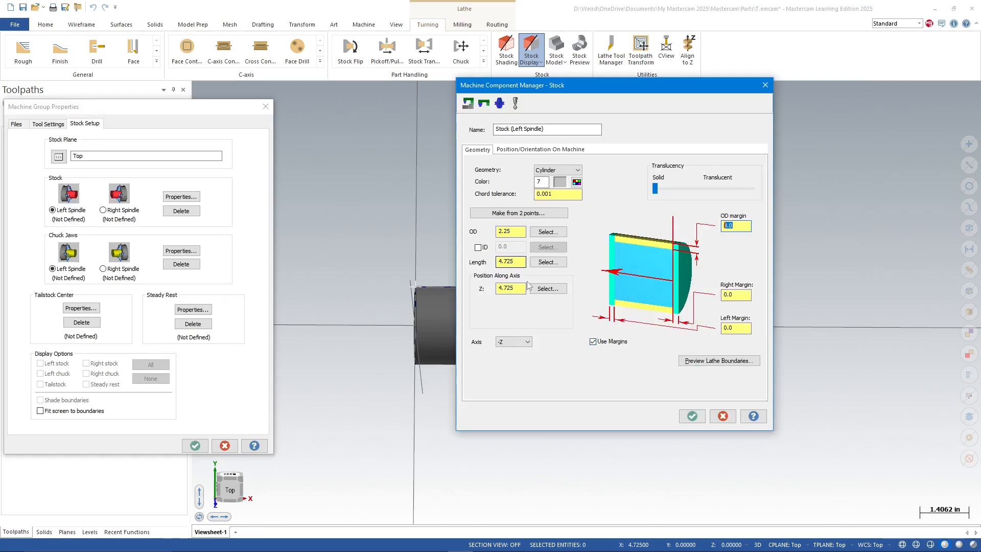
pyautogui.write('.03')
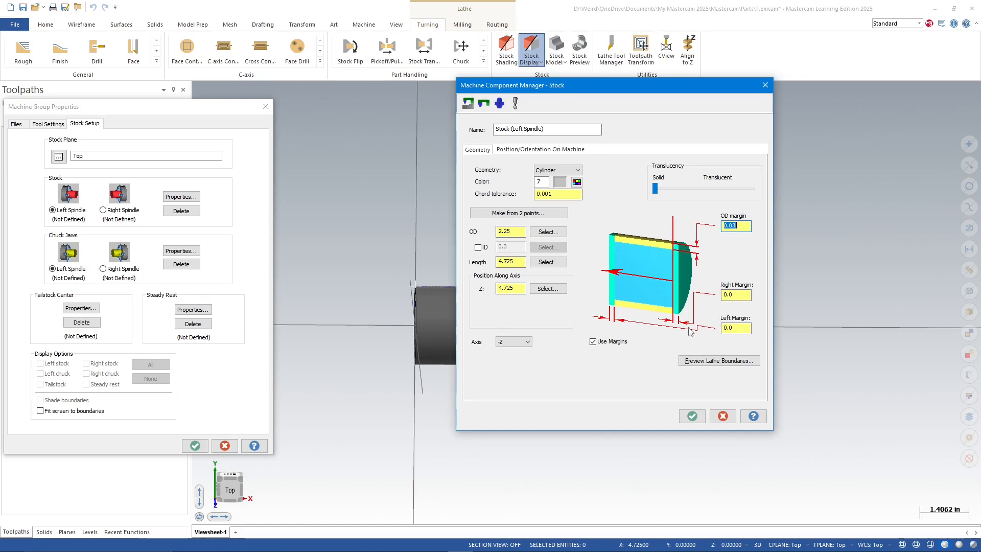
pyautogui.click(738, 295)
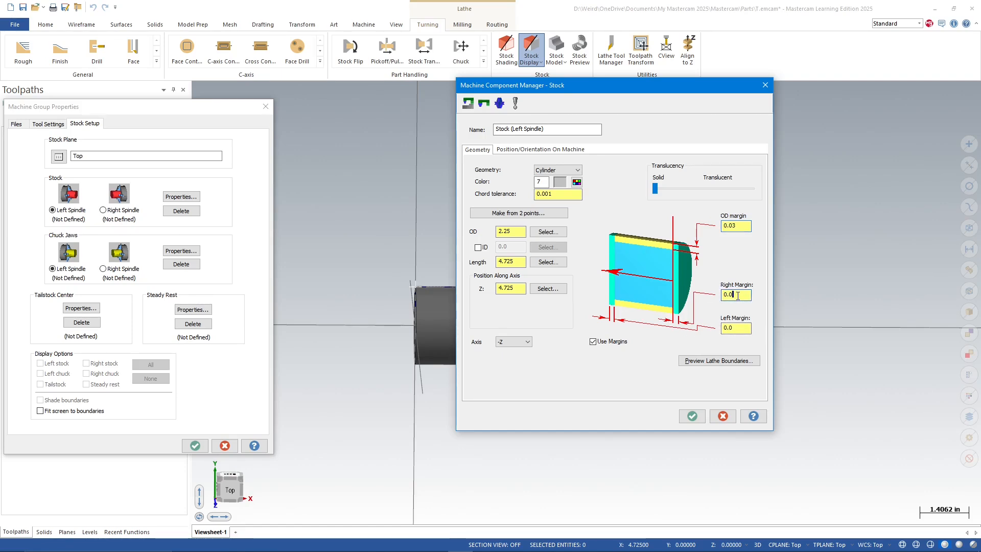
pyautogui.doubleClick(736, 295)
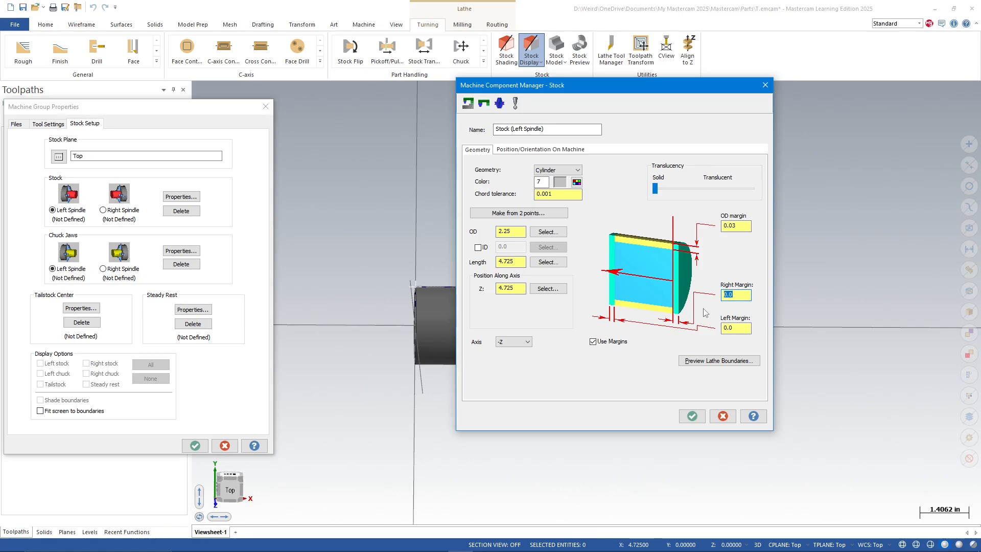
pyautogui.moveTo(588, 87); pyautogui.dragTo(326, 100)
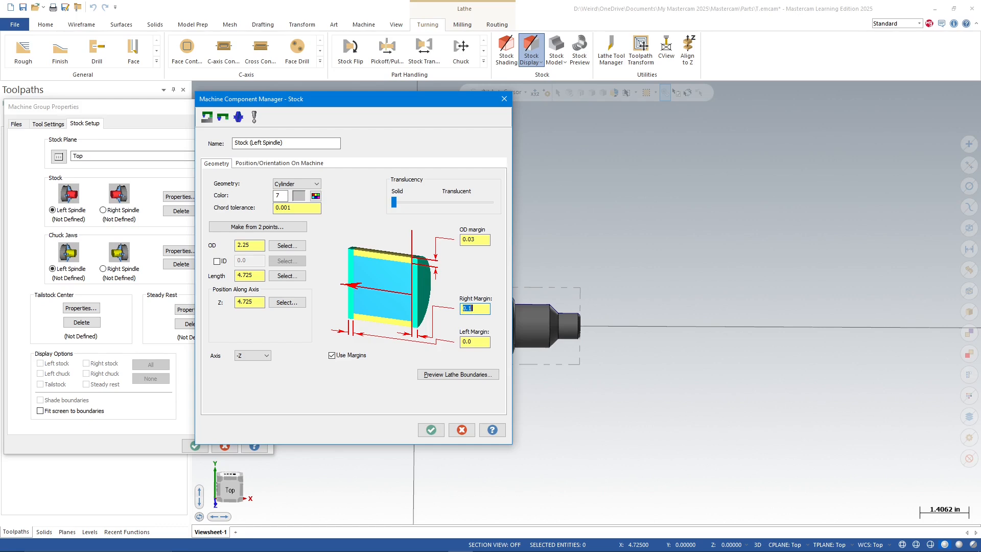
pyautogui.click(471, 341)
pyautogui.doubleClick(480, 341)
pyautogui.write('2.5')
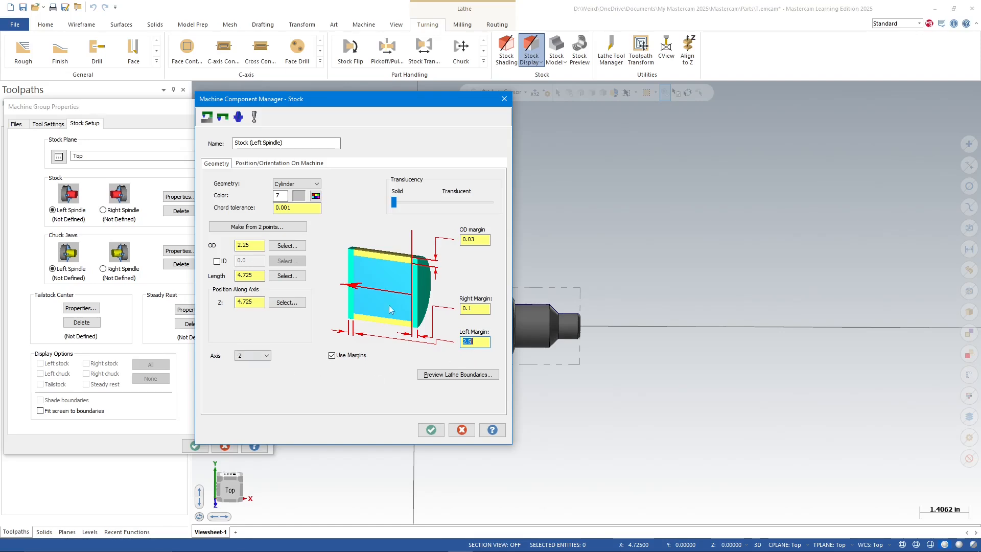
# Preview the enlarged stock boundary around the part in the Top view and accept the stock definition
pyautogui.click(430, 429)
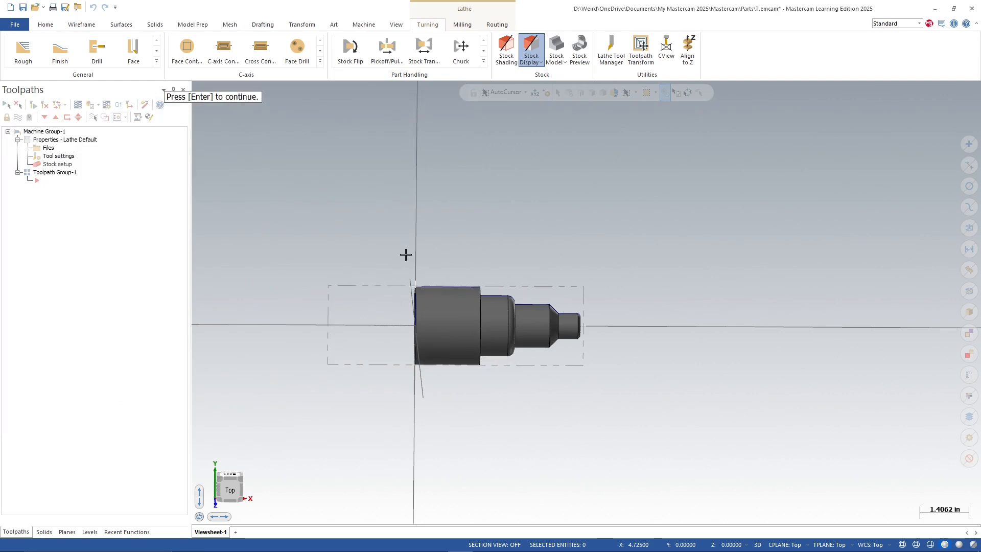
pyautogui.click(229, 490)
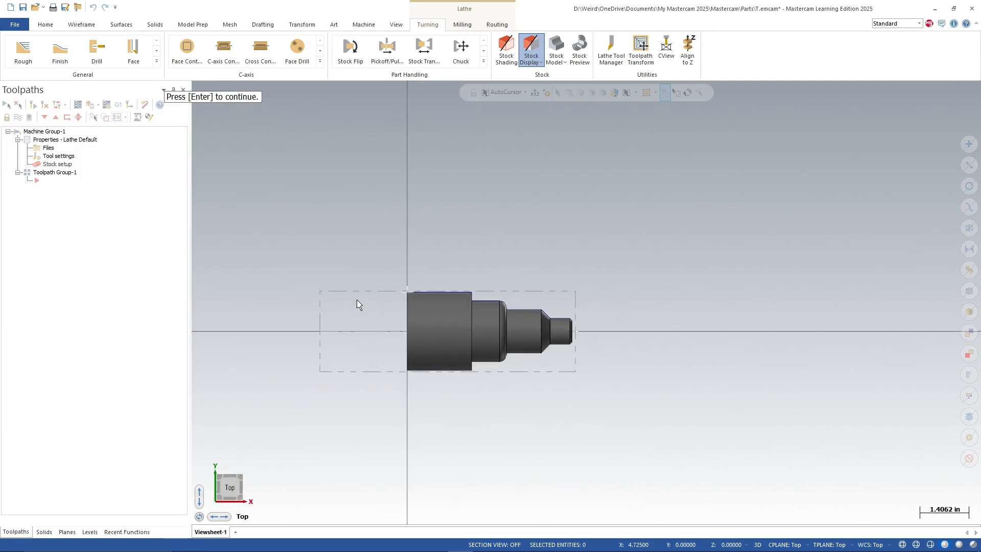
pyautogui.moveTo(387, 335); pyautogui.dragTo(452, 357, button='middle')
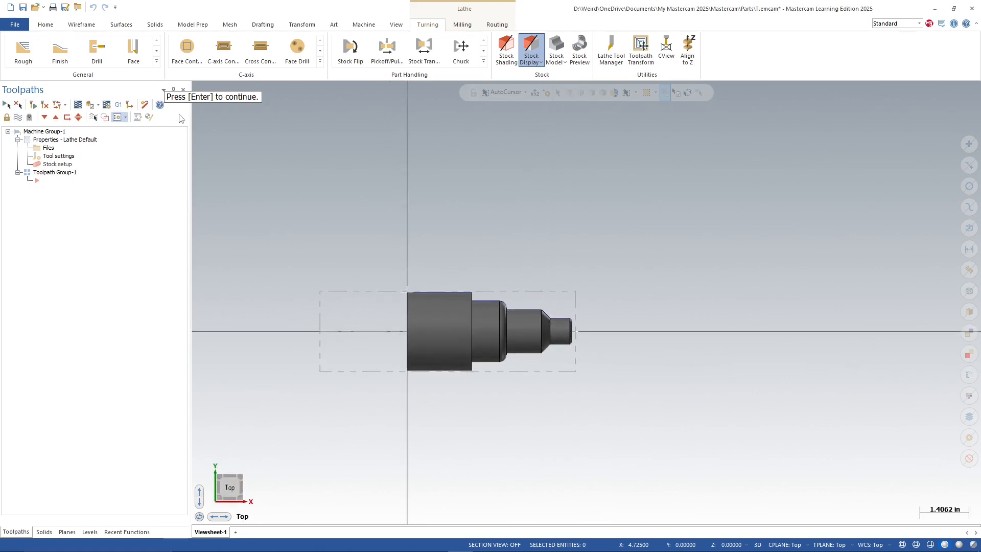
pyautogui.press('Return')
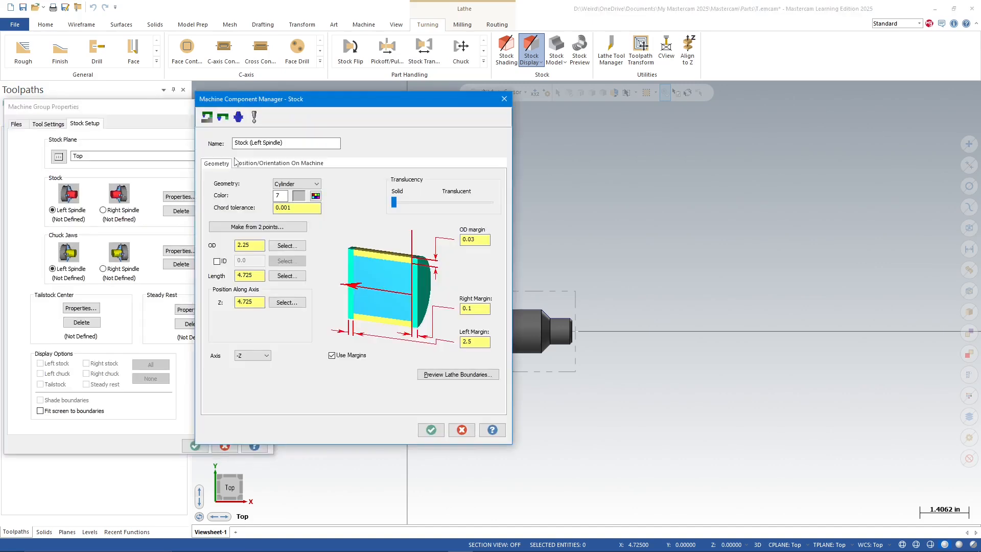
pyautogui.click(431, 430)
# Open the left spindle chuck jaws definition and position the jaws from the stock with outside diameter clamping
pyautogui.click(179, 251)
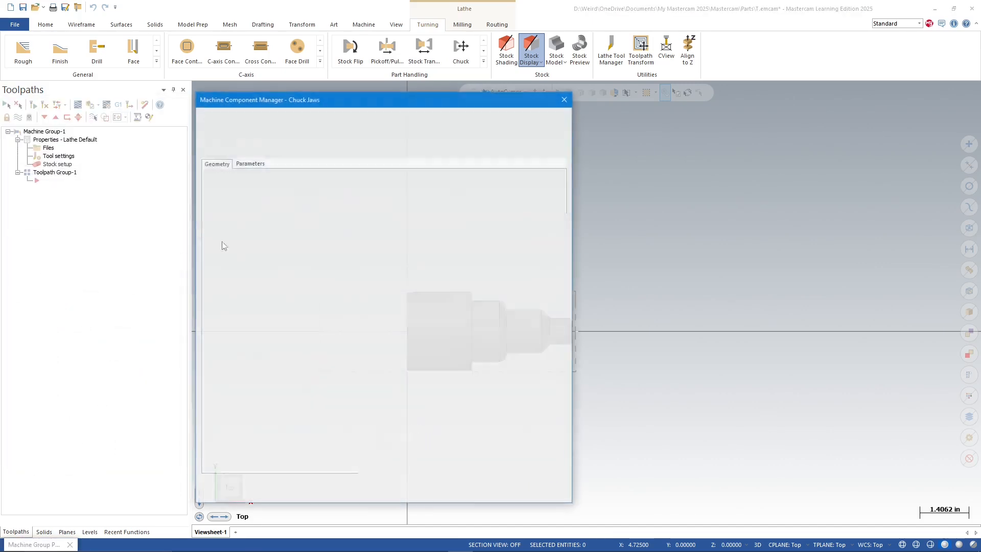
pyautogui.click(249, 164)
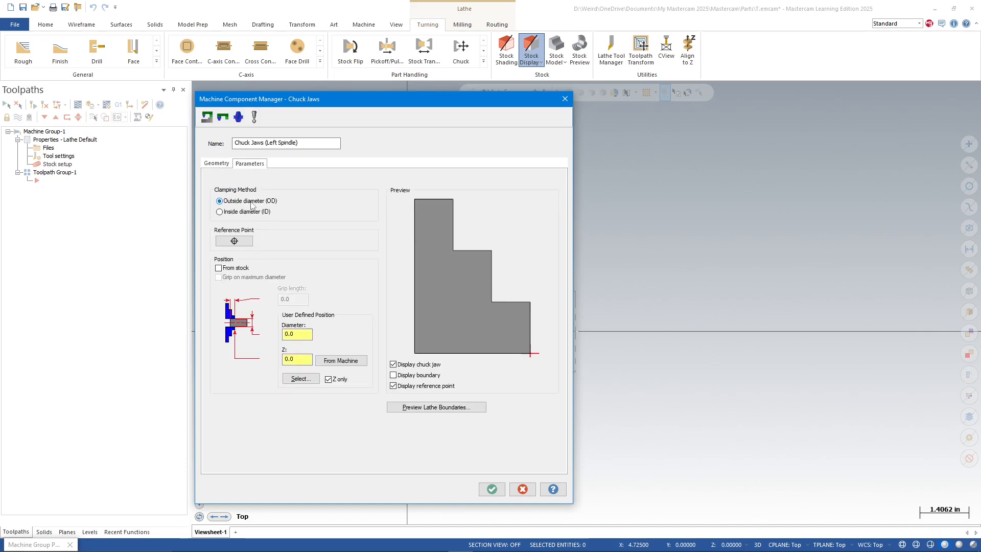
pyautogui.click(219, 268)
pyautogui.moveTo(366, 103); pyautogui.dragTo(683, 107)
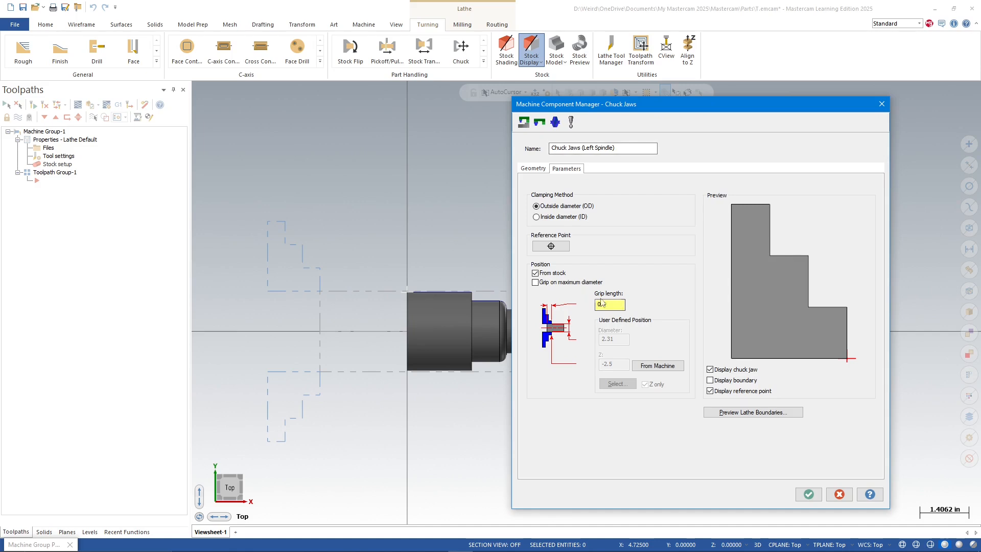
# Set the chuck jaws' grip length to 1.5 and accept the jaws and the stock setup
pyautogui.moveTo(609, 306); pyautogui.dragTo(588, 307)
pyautogui.write('2.5')
pyautogui.press('Return')
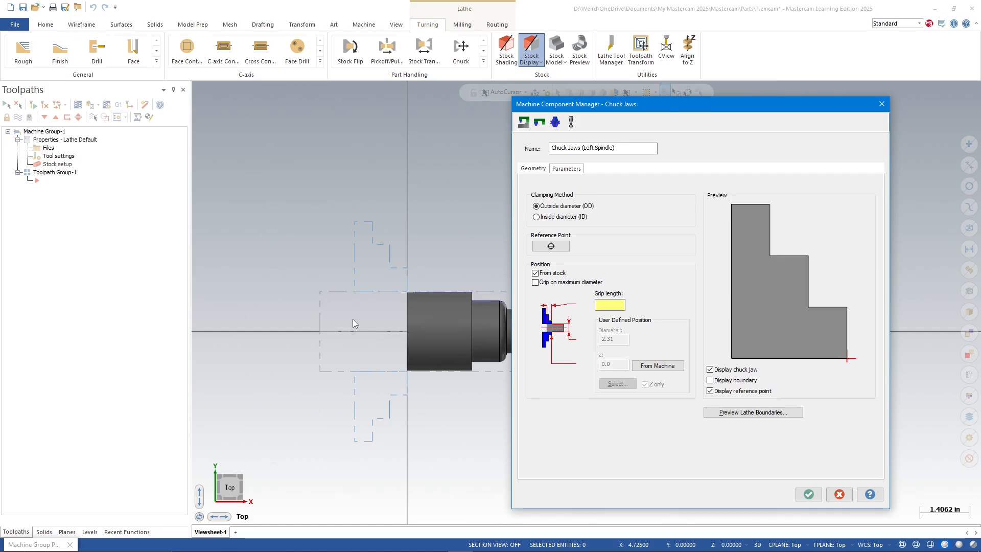
pyautogui.write('1.5')
pyautogui.press('Return')
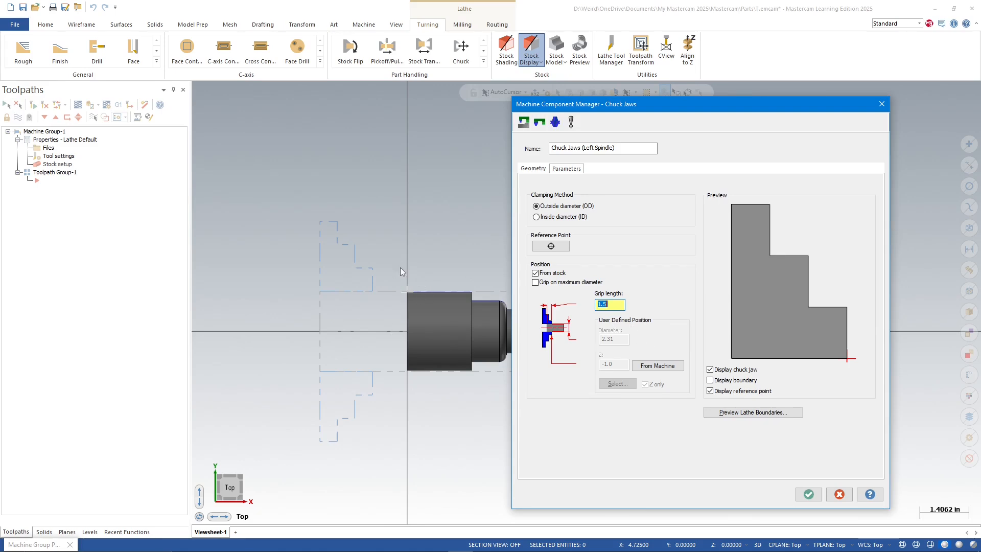
pyautogui.click(808, 495)
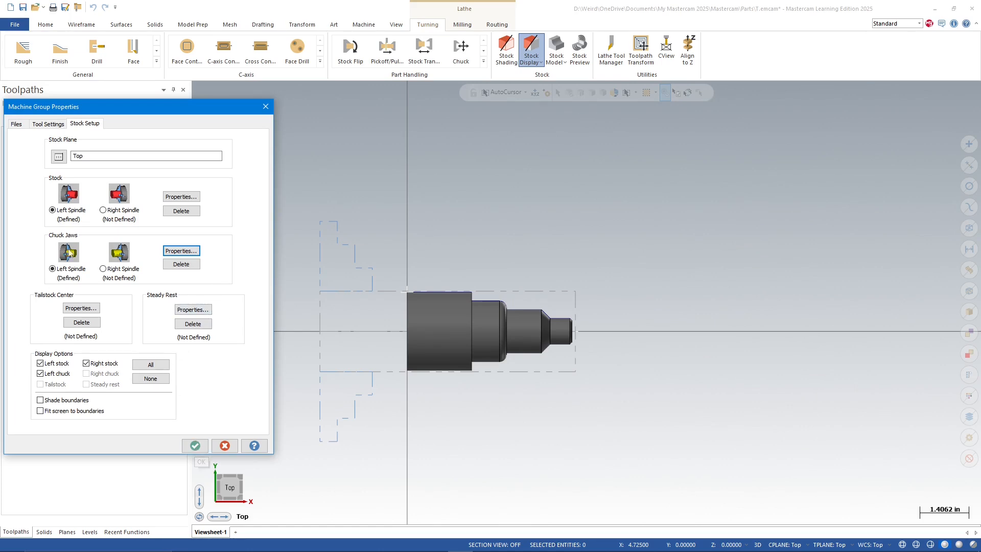
pyautogui.click(193, 446)
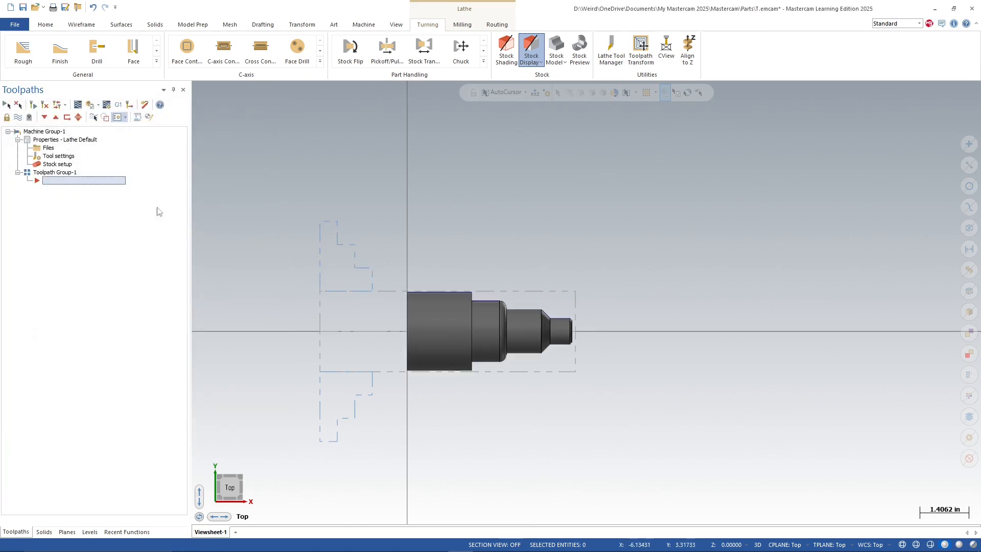
# Start a Face toolpath with tool T0101 OD Rough Right, feed rate 0.014 in/rev, spindle speed 500 CSS and maximum spindle speed 5000
pyautogui.moveTo(419, 295)
pyautogui.mouseDown(button='middle')
pyautogui.moveTo(453, 323)
pyautogui.moveTo(351, 267)
pyautogui.moveTo(350, 295)
pyautogui.moveTo(344, 271)
pyautogui.moveTo(425, 295)
pyautogui.mouseUp(button='middle')
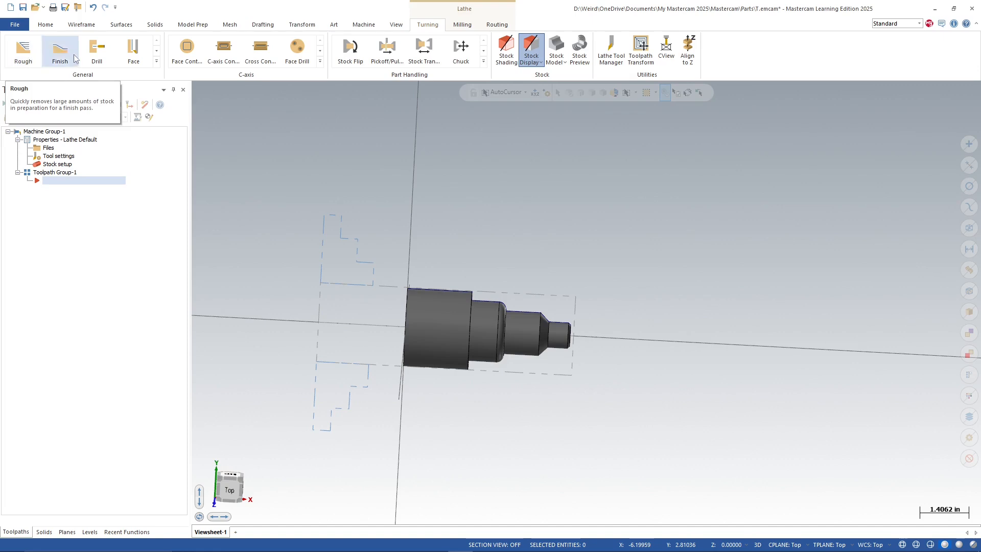
pyautogui.click(136, 52)
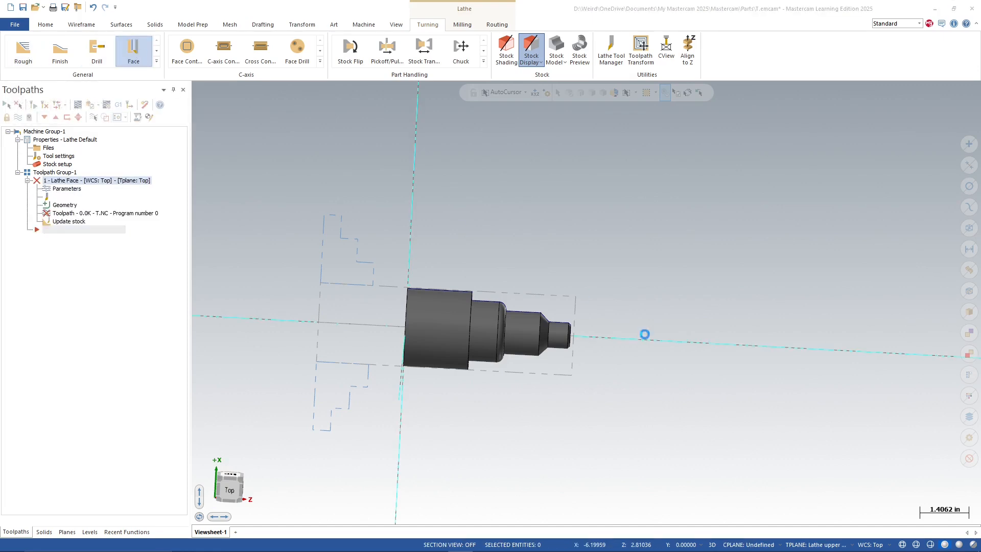
pyautogui.click(138, 147)
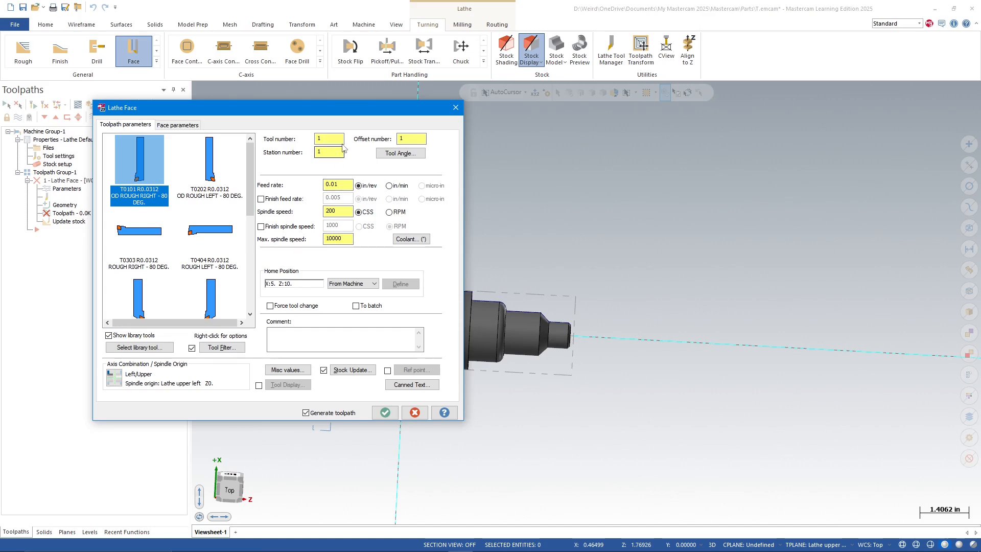
pyautogui.click(346, 184)
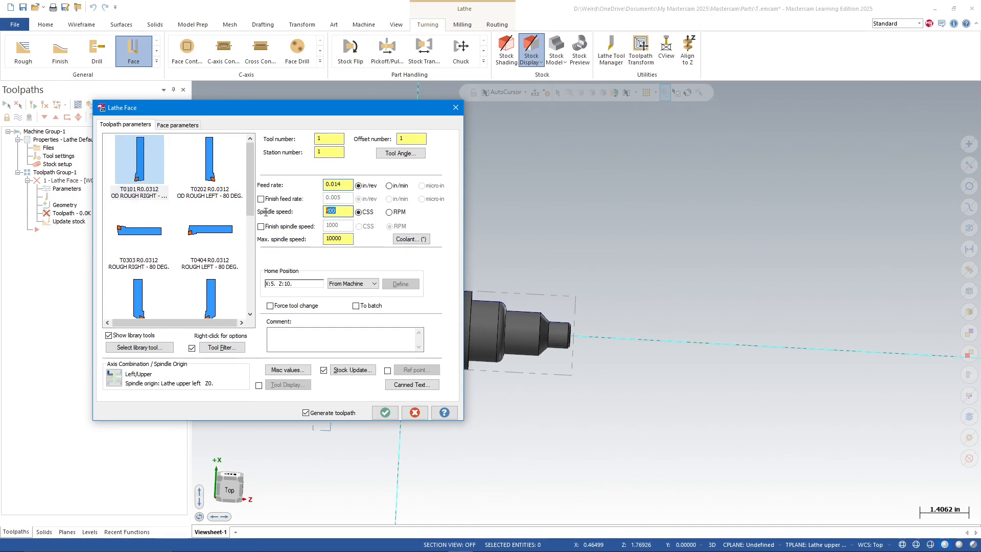
pyautogui.write('500')
pyautogui.moveTo(147, 225)
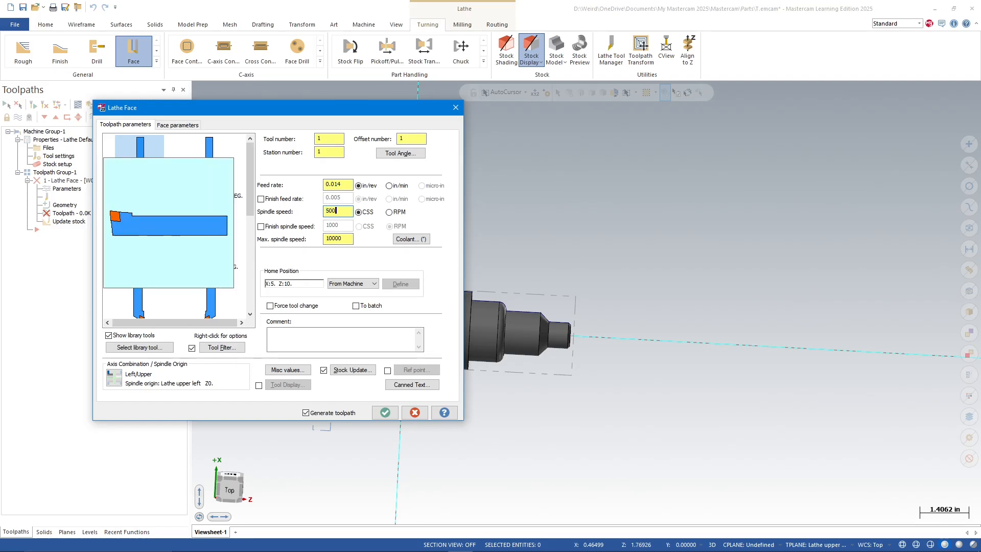
pyautogui.doubleClick(344, 238)
pyautogui.write('5000')
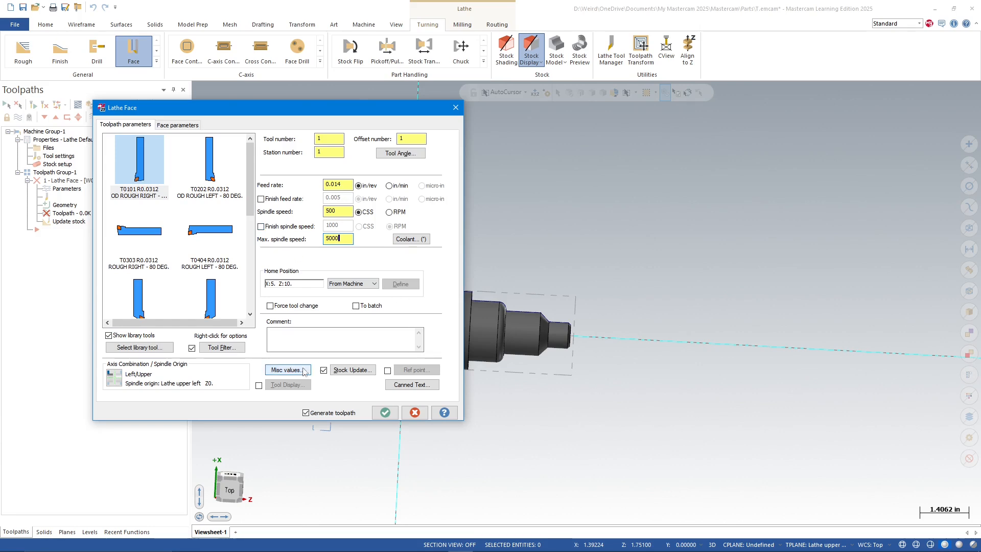
# Force a tool change for the face operation and enter the comment FACING
pyautogui.click(269, 305)
pyautogui.click(314, 339)
pyautogui.write('faci')
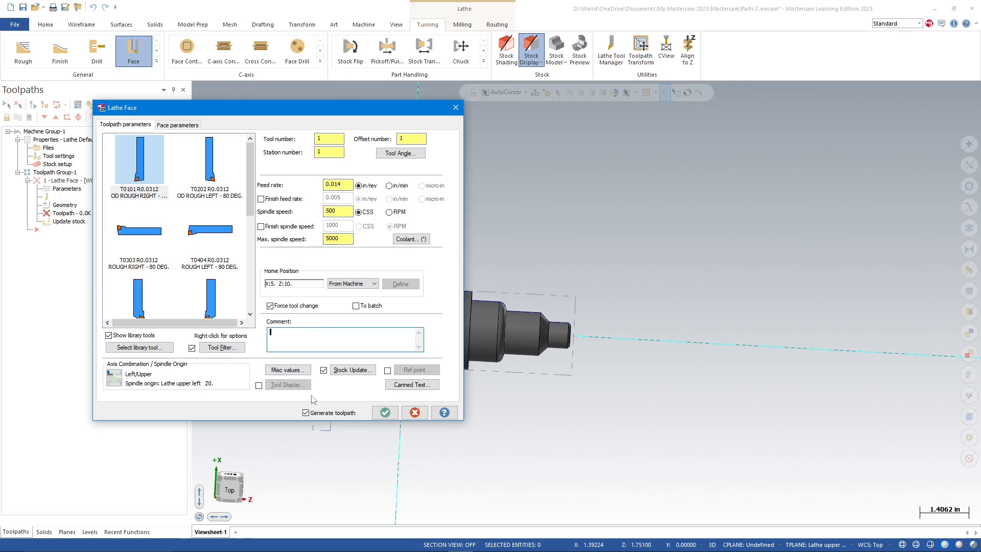
pyautogui.press('BackSpace')
pyautogui.press('BackSpace')
pyautogui.press('BackSpace')
pyautogui.press('BackSpace')
pyautogui.write('FACI')
# Set the facing finish Z to 4.725 by picking the center of the part's small-diameter end face
pyautogui.click(177, 124)
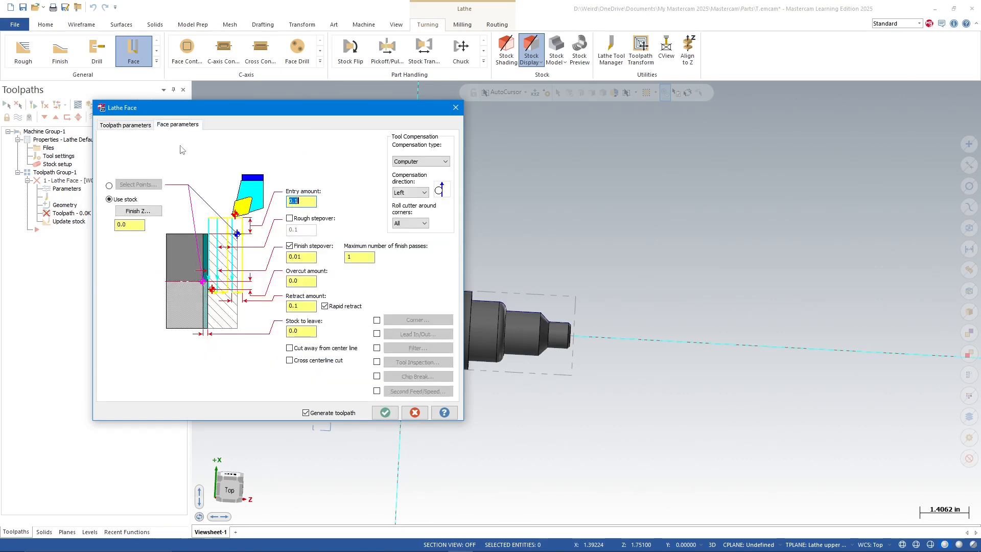
pyautogui.click(134, 211)
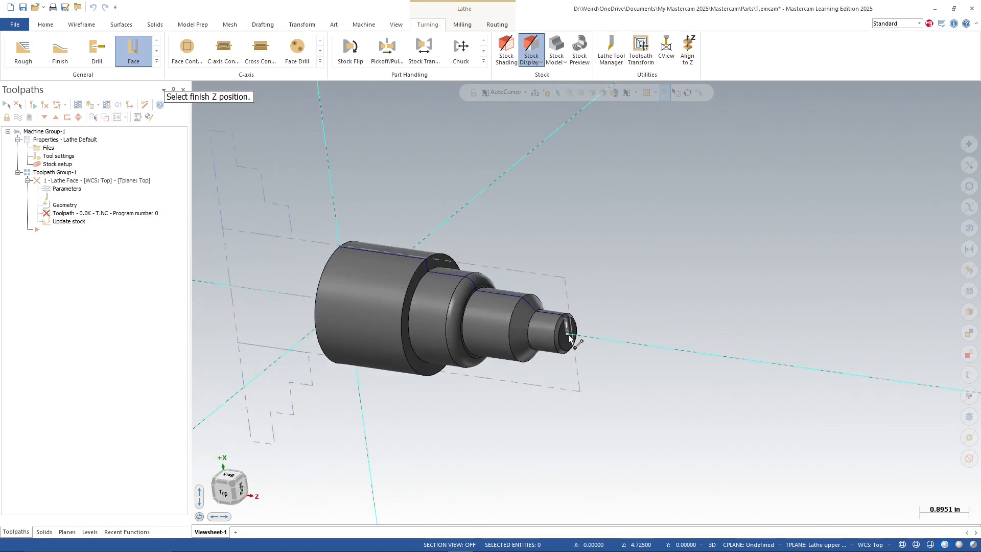
pyautogui.click(569, 335)
pyautogui.moveTo(619, 368); pyautogui.dragTo(676, 348, button='middle')
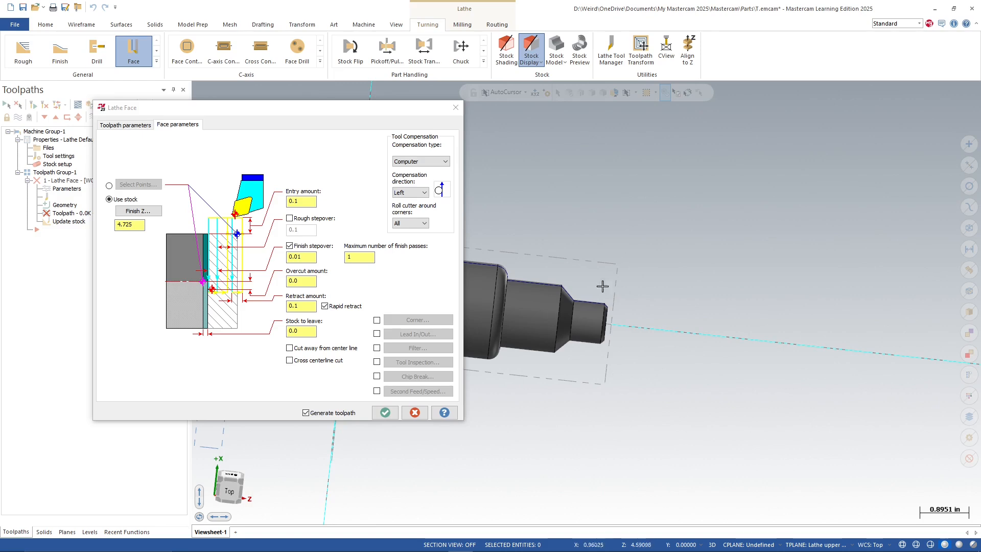
# Set the facing entry amount to 0.125, enable a rough stepover of 0.025 and set the finish stepover to 0.005
pyautogui.click(304, 205)
pyautogui.write('25')
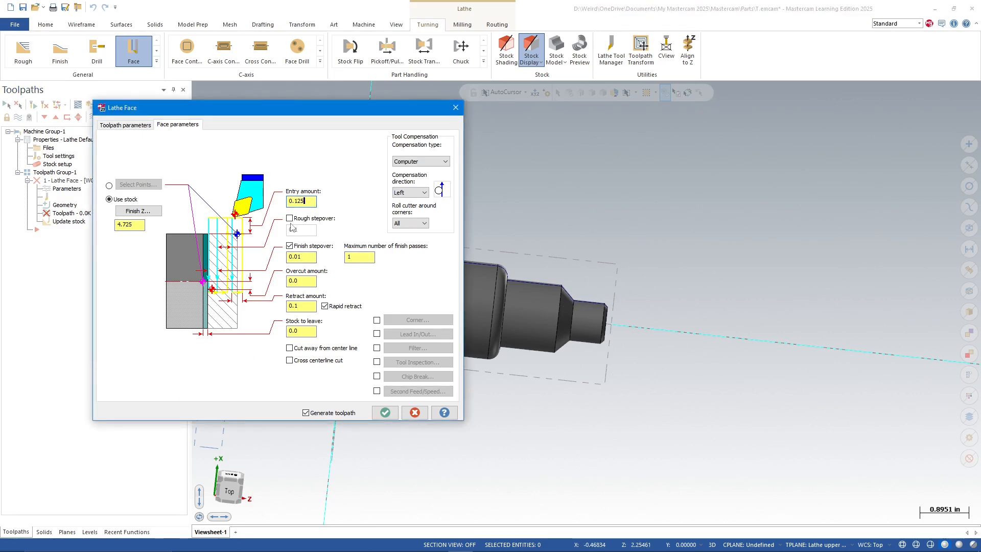
pyautogui.click(289, 219)
pyautogui.click(308, 259)
pyautogui.press('BackSpace')
pyautogui.write('05')
pyautogui.press('Return')
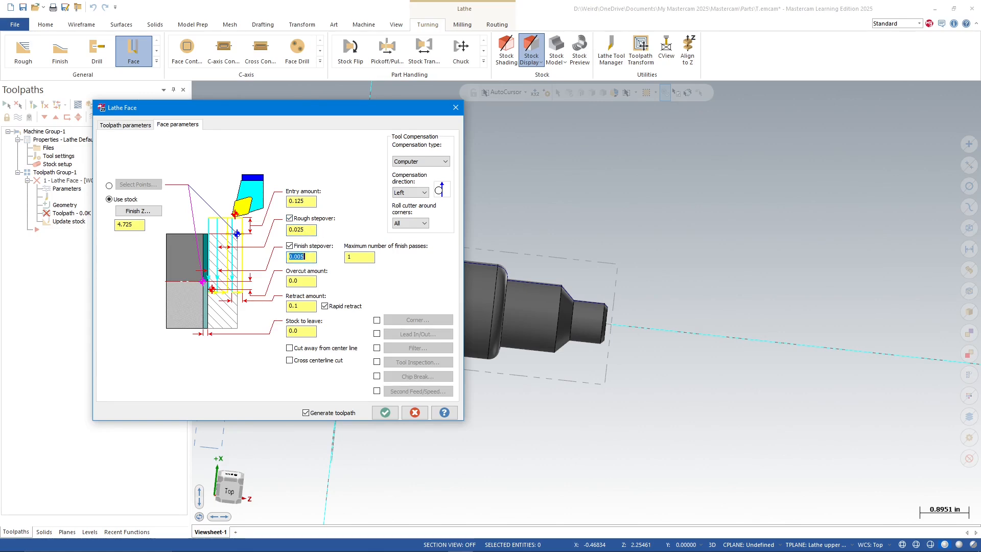
# Enter an overcut amount past the centerline and generate the facing toolpath
pyautogui.click(308, 280)
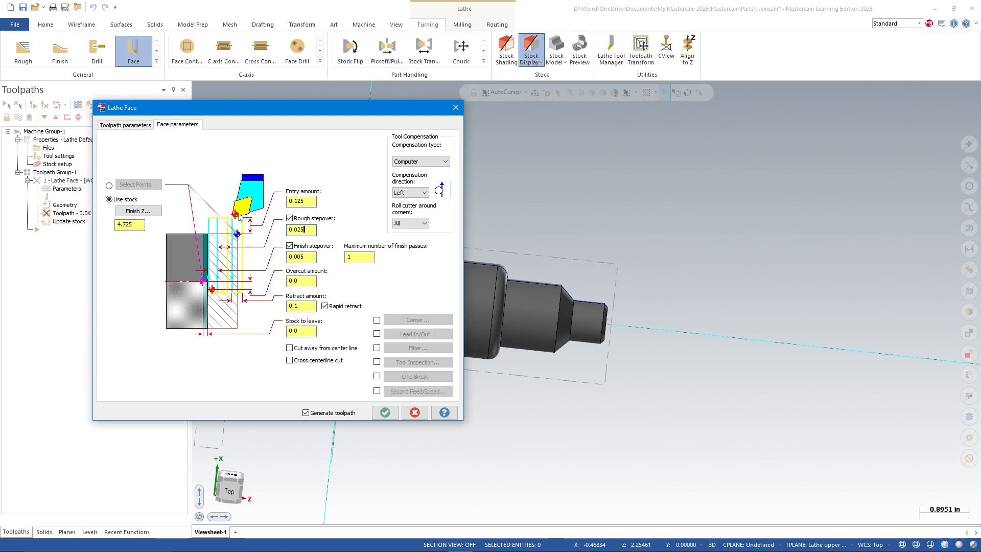
pyautogui.click(306, 257)
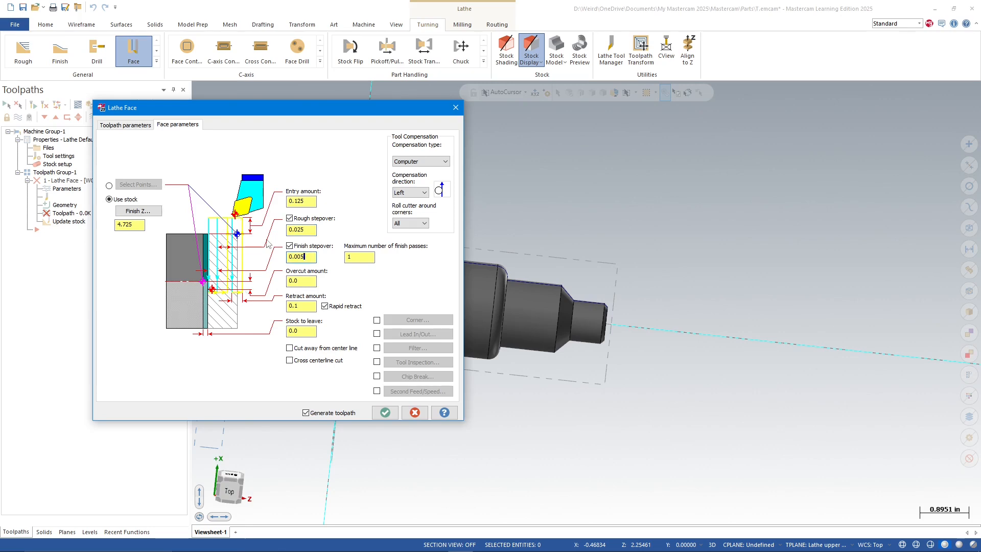
pyautogui.click(305, 282)
pyautogui.write('3')
pyautogui.click(385, 413)
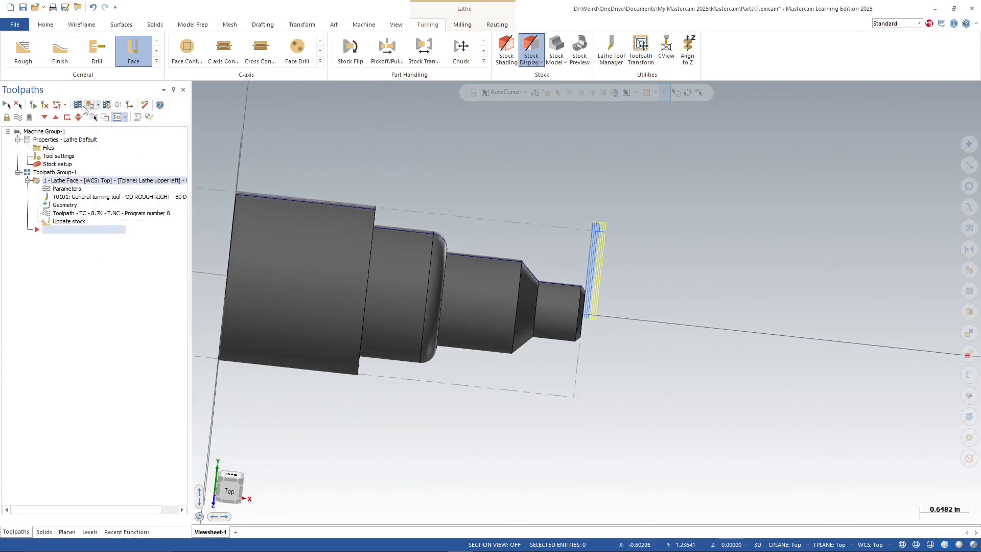
# Backplot the facing toolpath and watch the tool motion from the Top view
pyautogui.click(97, 117)
pyautogui.click(198, 87)
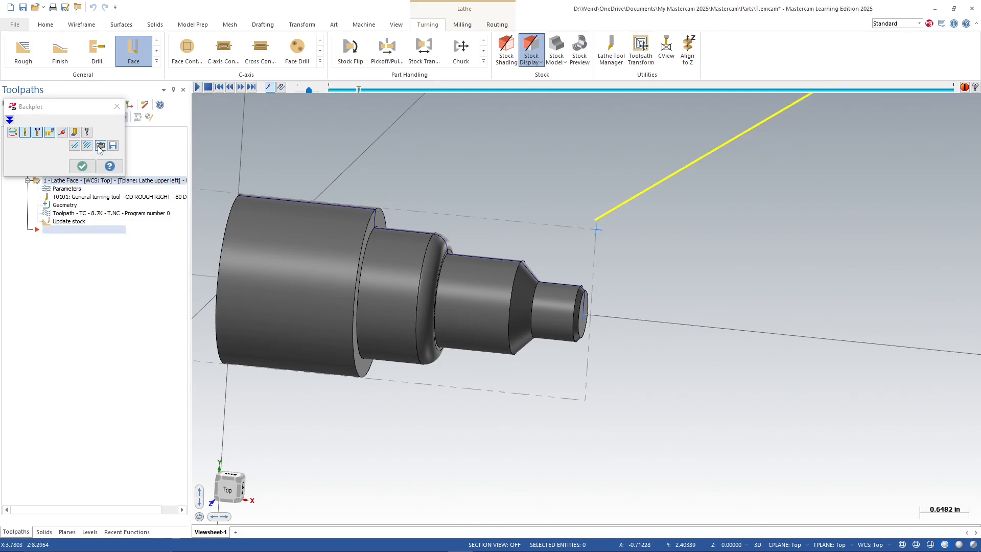
pyautogui.scroll(-2, 489, 273)
pyautogui.scroll(1, 490, 274)
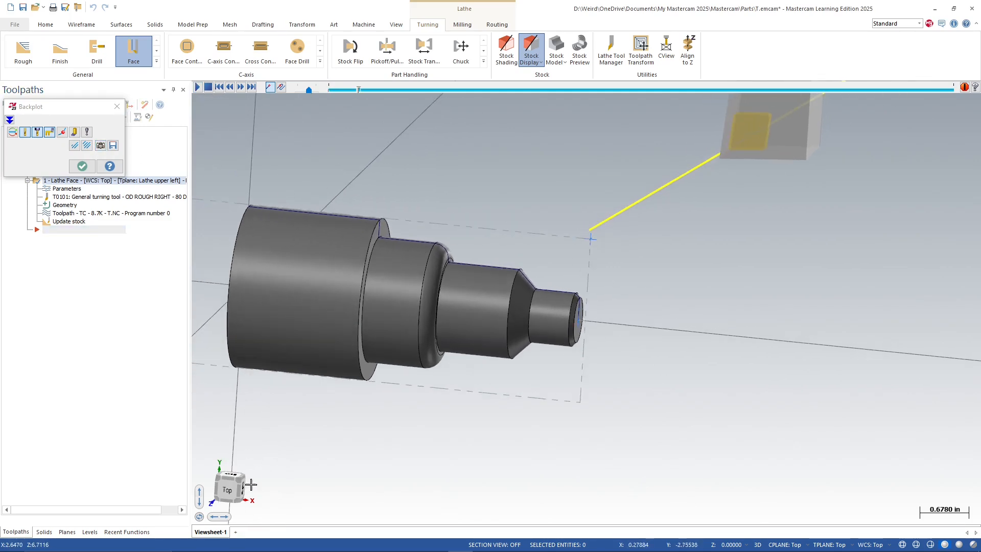
pyautogui.click(225, 488)
pyautogui.scroll(1, 569, 370)
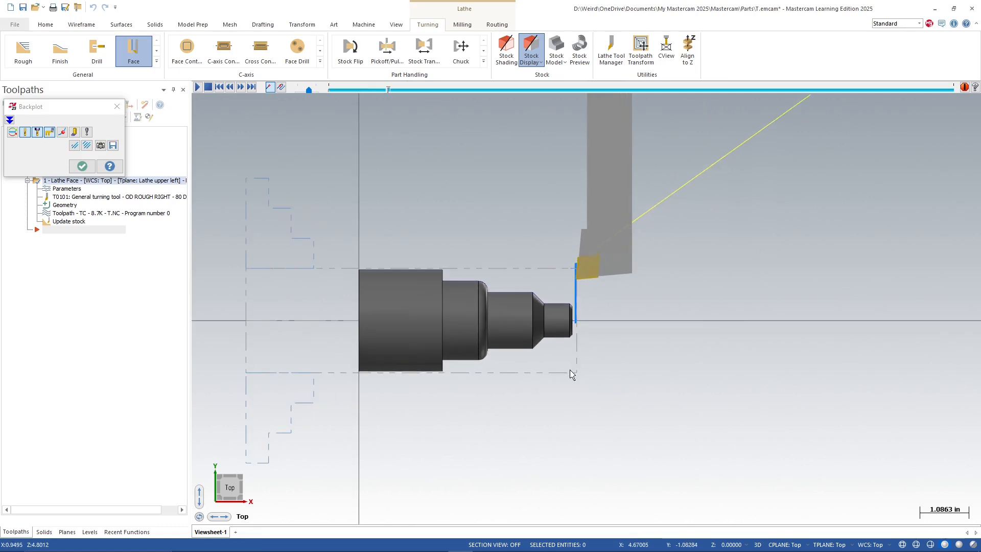
pyautogui.scroll(1, 566, 369)
pyautogui.scroll(1, 481, 281)
# Examine the facing operation's cycle time and path length in the expanded backplot information, and close the backplot
pyautogui.moveTo(76, 106); pyautogui.dragTo(318, 180)
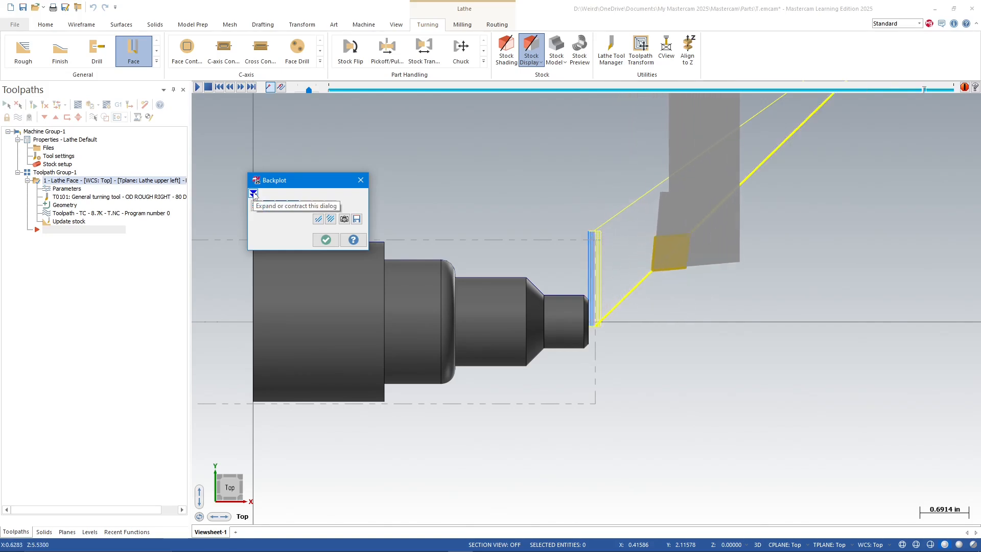
pyautogui.click(253, 193)
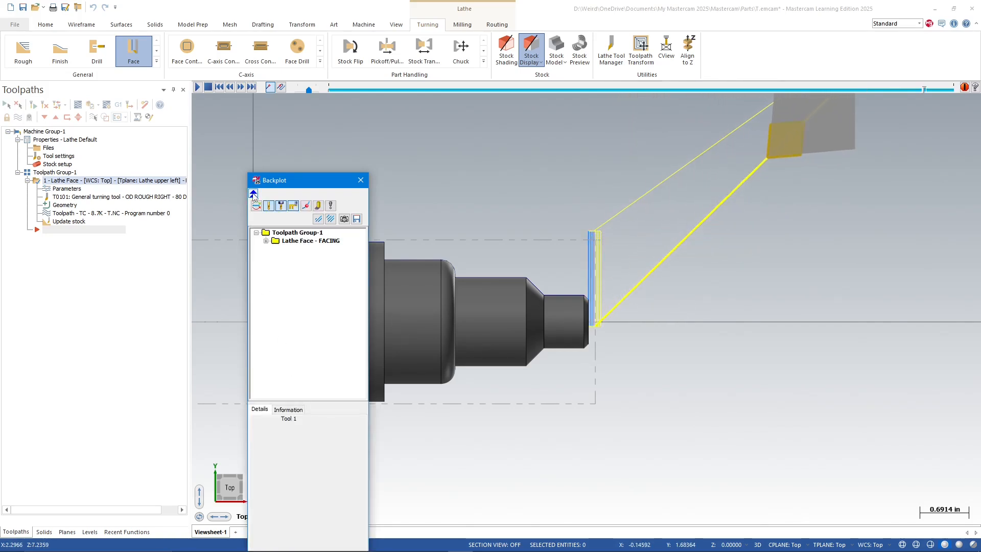
pyautogui.click(288, 410)
pyautogui.moveTo(308, 182); pyautogui.dragTo(244, 68)
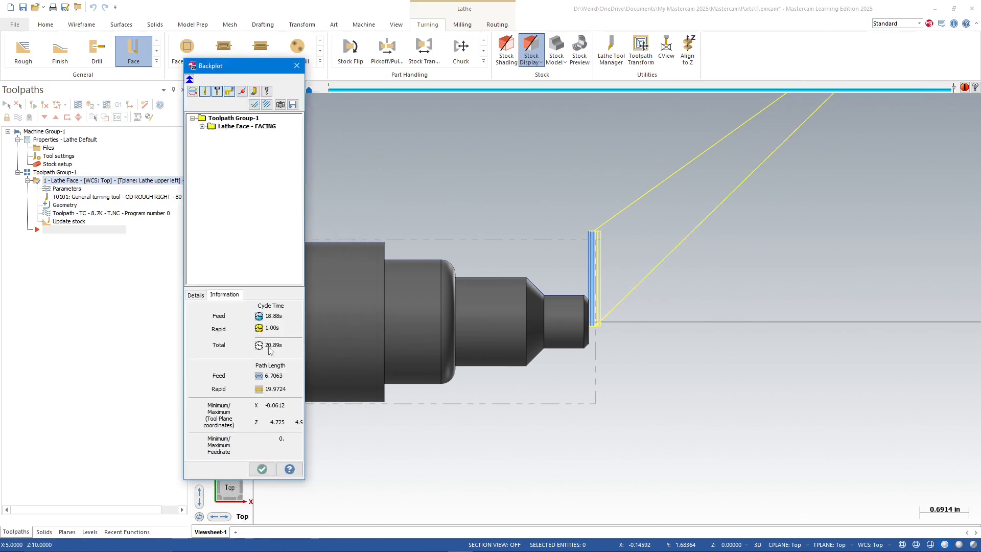
pyautogui.click(296, 65)
# Hide the facing operation's toolpath display
pyautogui.scroll(-1, 592, 368)
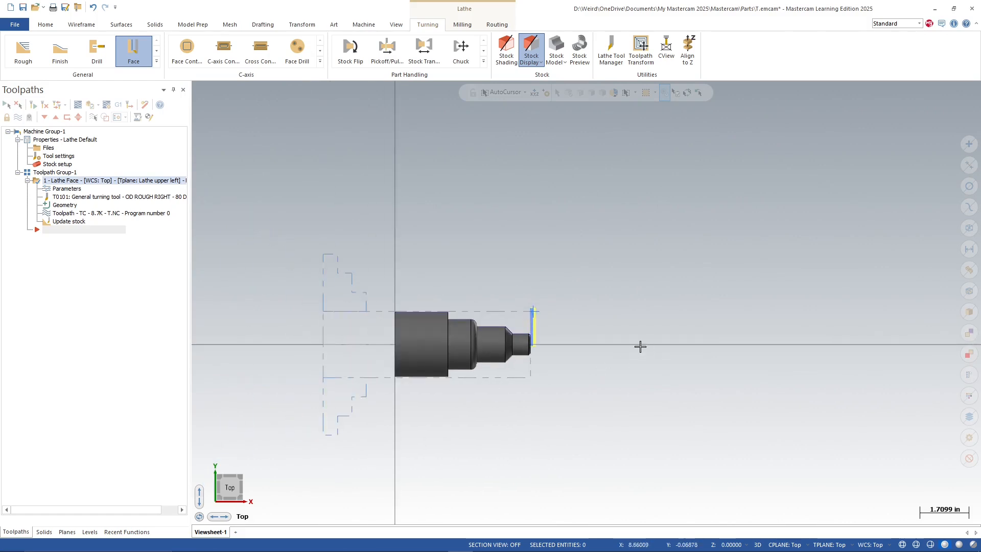
pyautogui.scroll(2, 532, 346)
pyautogui.scroll(3, 463, 309)
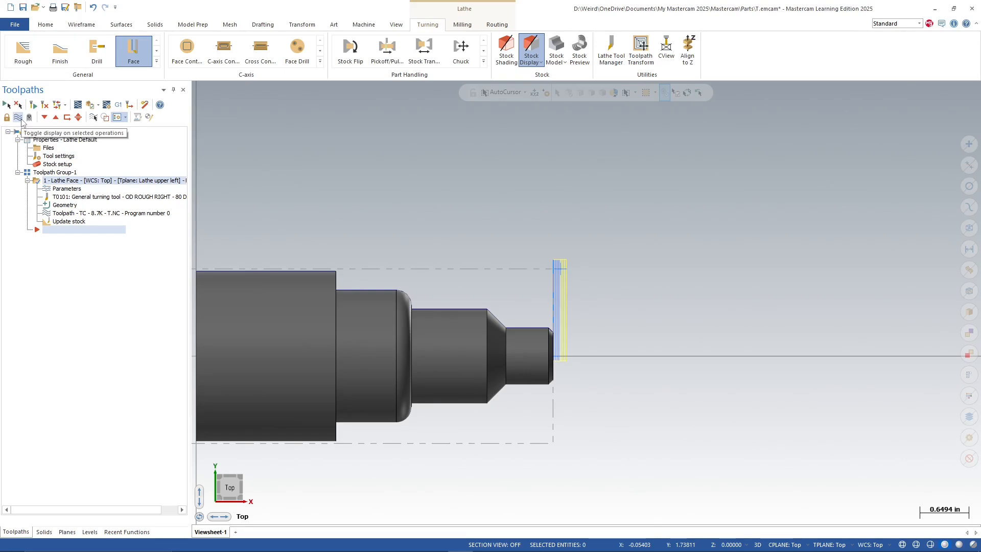
pyautogui.click(21, 120)
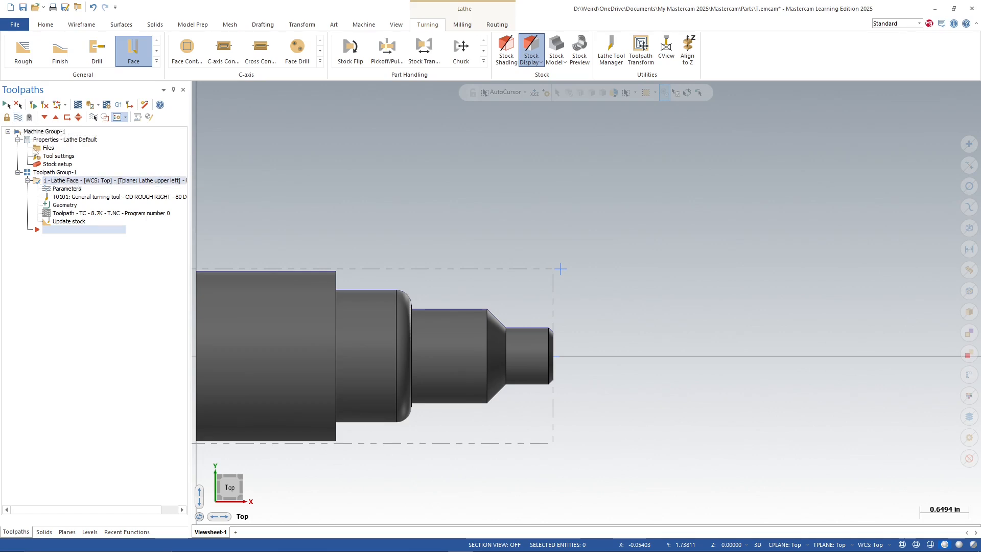
pyautogui.click(17, 119)
pyautogui.click(16, 121)
pyautogui.click(16, 121)
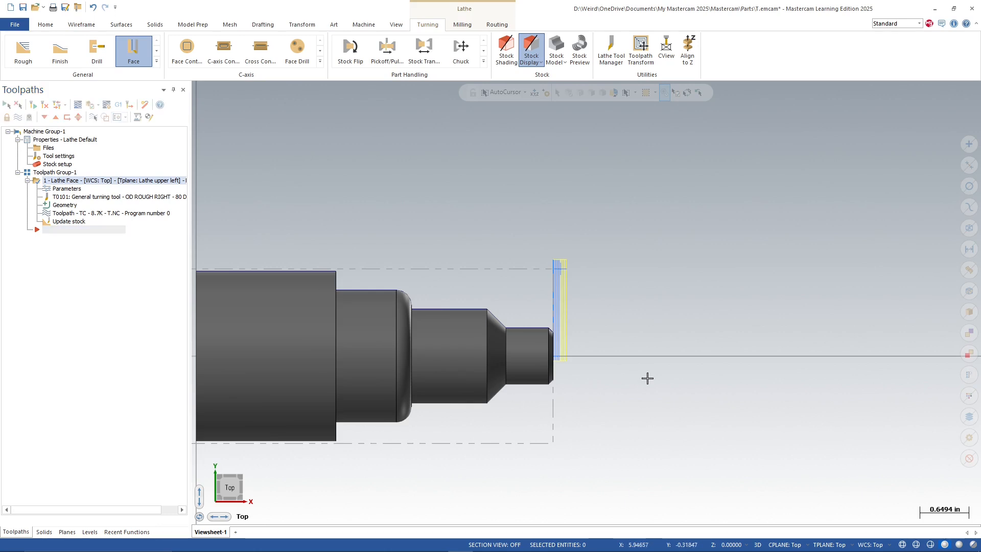
pyautogui.scroll(-2, 649, 379)
pyautogui.click(19, 118)
pyautogui.scroll(2, 552, 325)
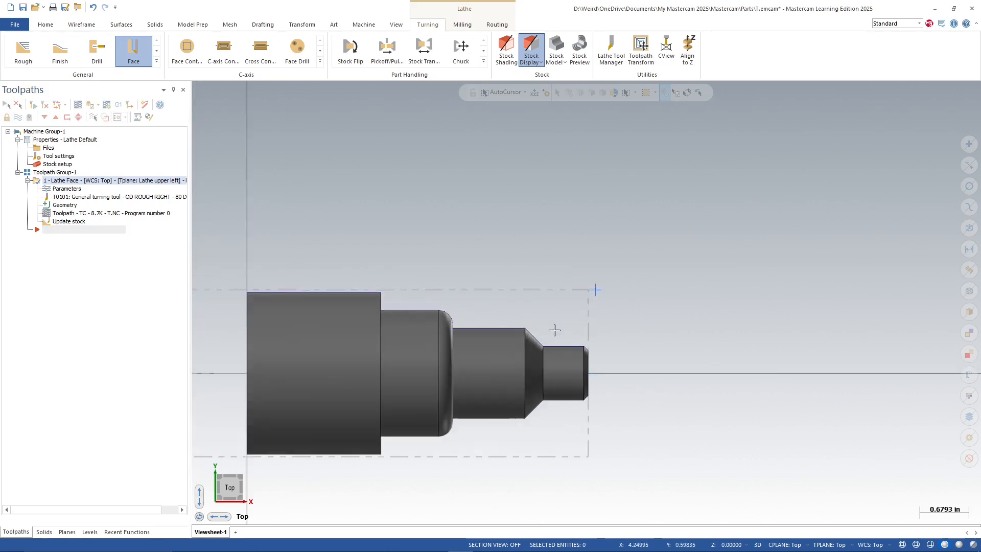
# Start a Rough toolpath and partially chain the upper wireframe profile from the front chamfer to the largest diameter
pyautogui.click(26, 57)
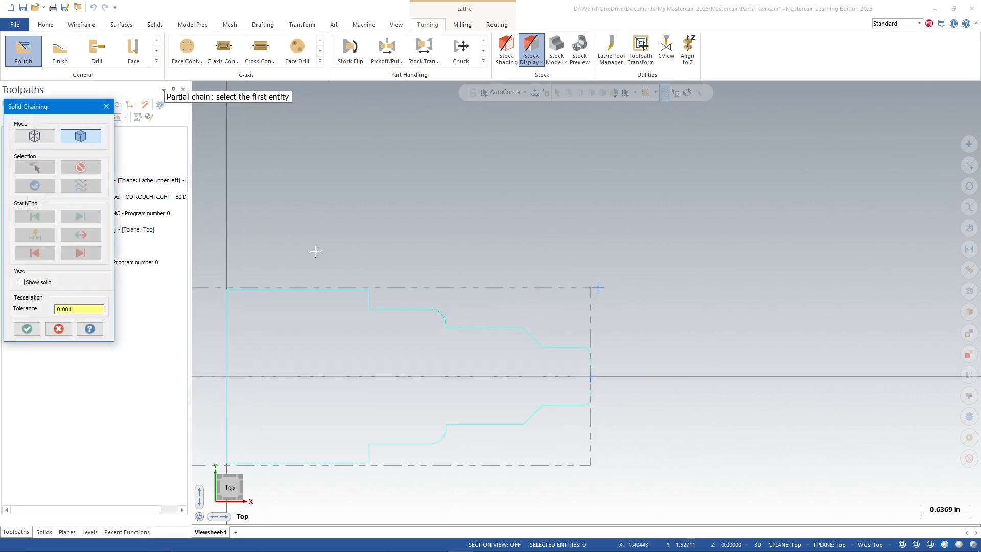
pyautogui.click(40, 137)
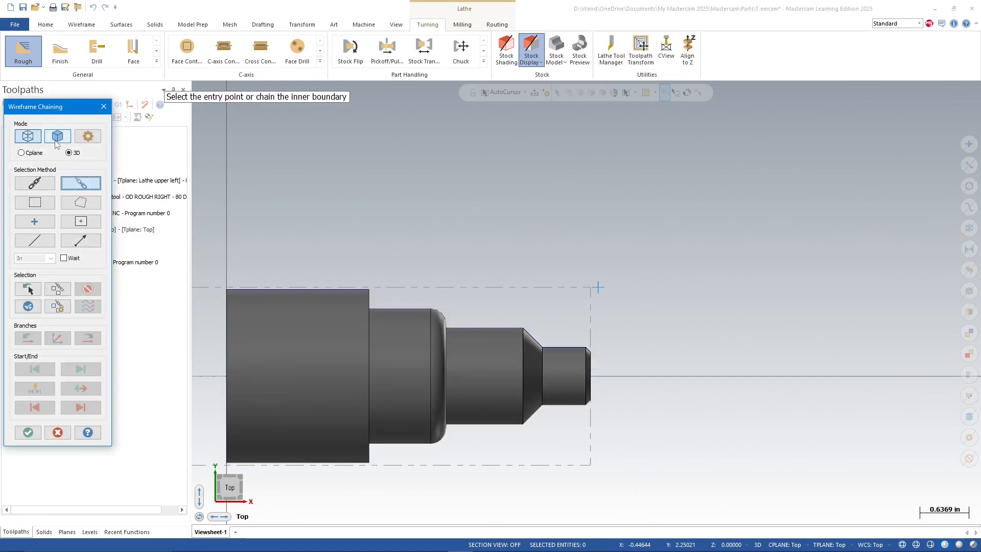
pyautogui.click(57, 137)
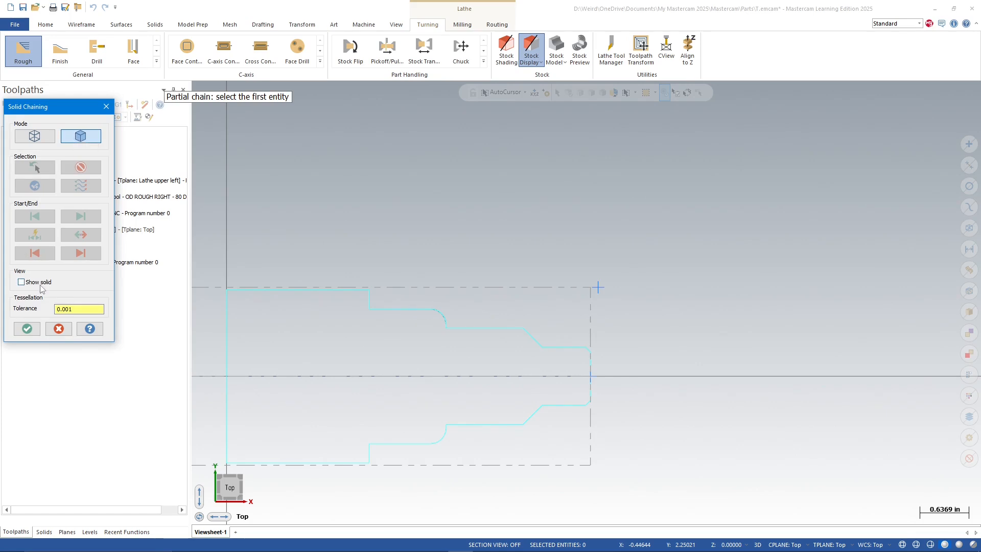
pyautogui.click(35, 137)
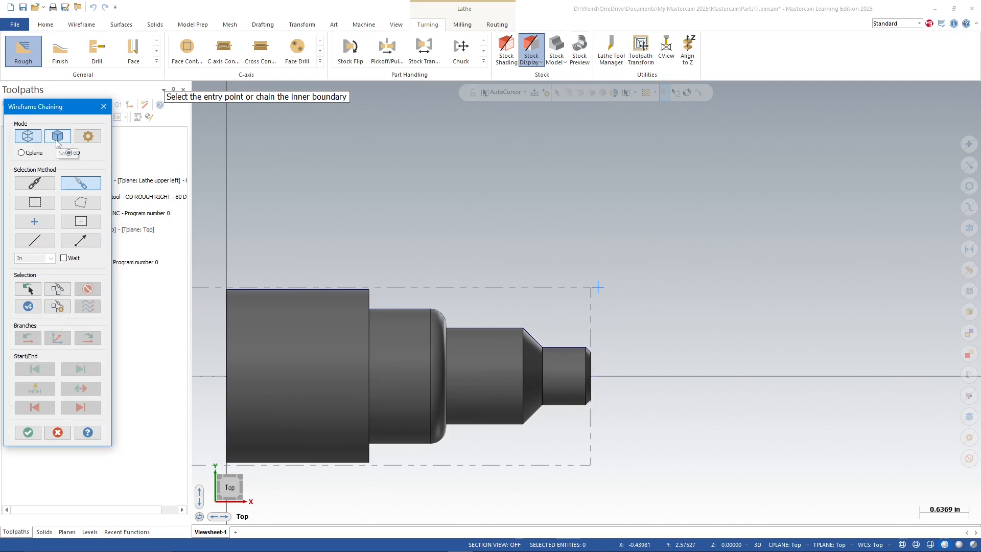
pyautogui.click(590, 349)
pyautogui.scroll(2, 379, 296)
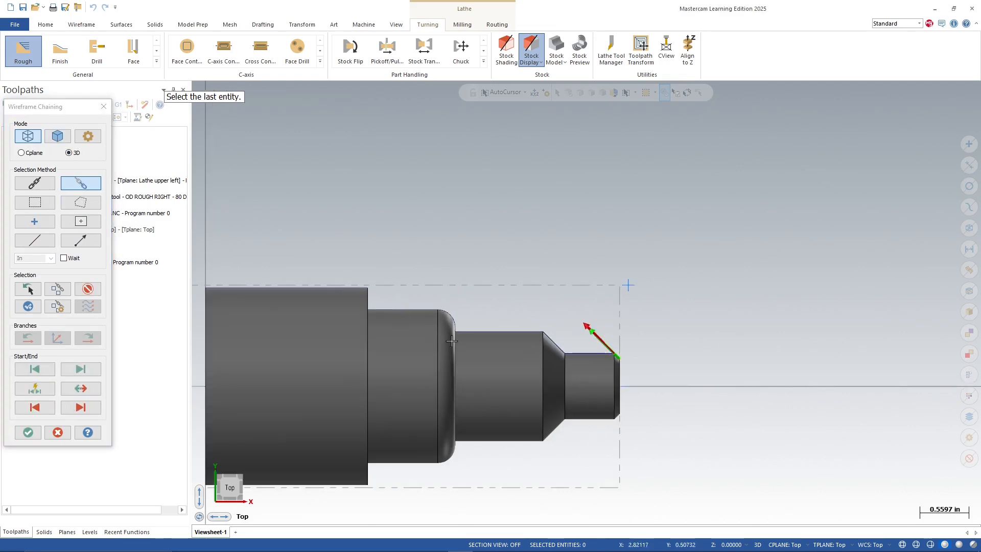
pyautogui.scroll(-1, 405, 310)
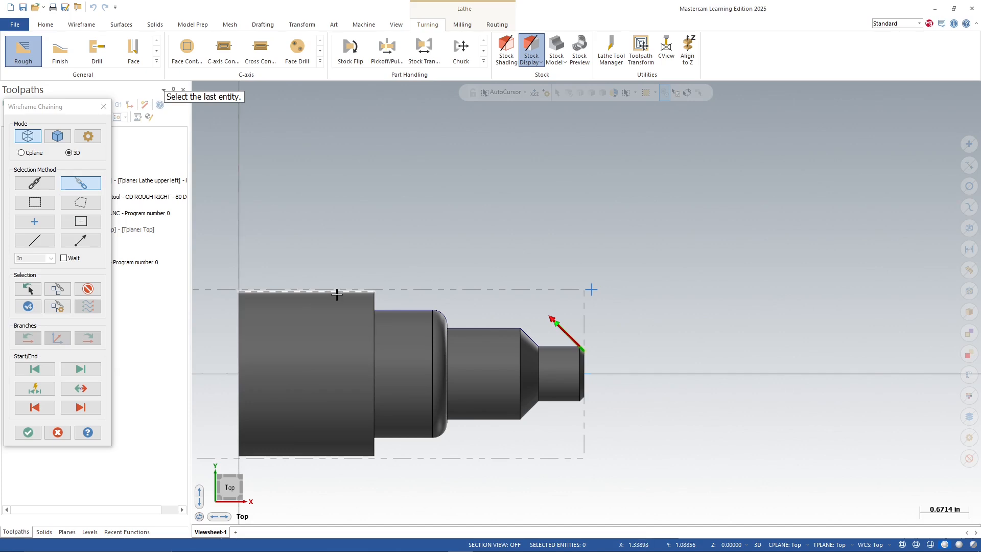
pyautogui.click(337, 292)
pyautogui.scroll(-2, 571, 375)
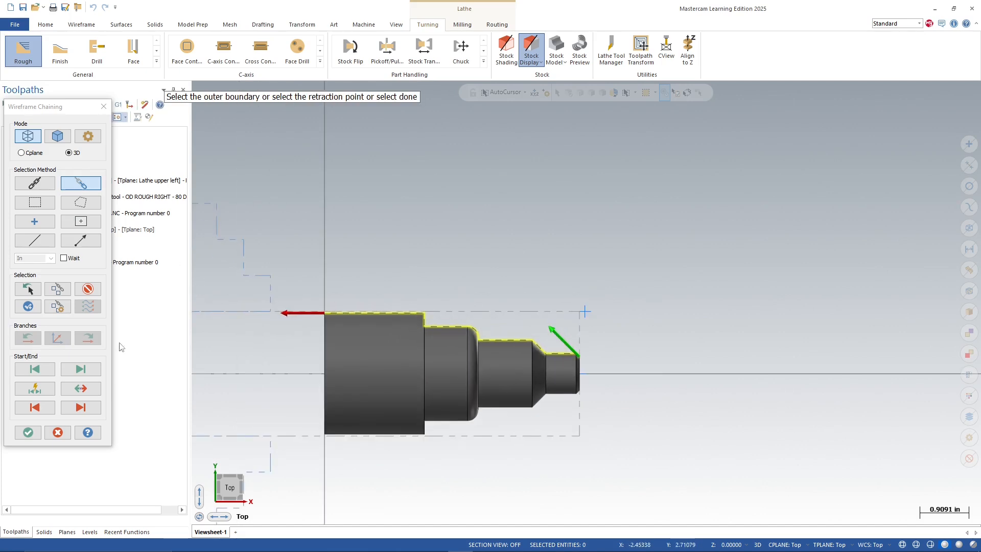
pyautogui.click(28, 432)
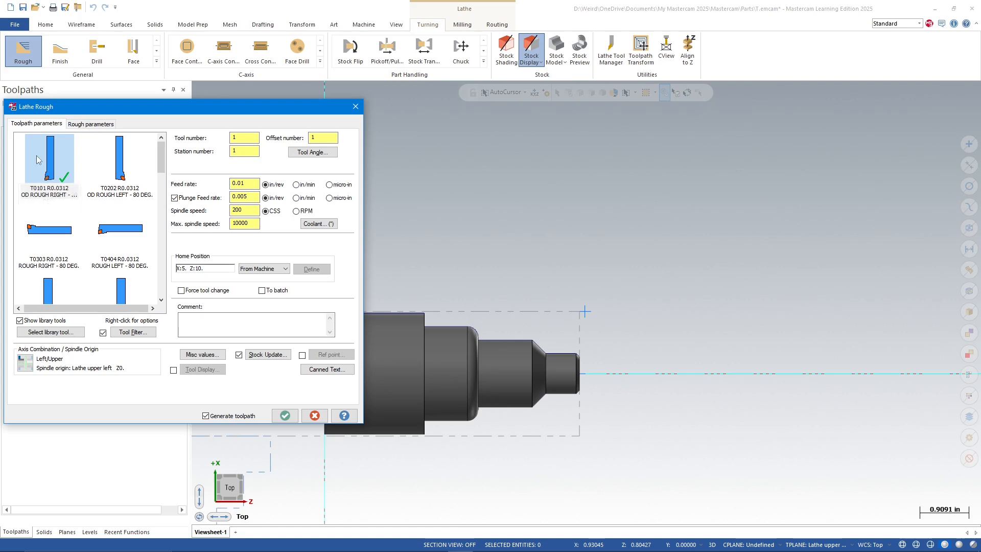
# Choose the T0101 OD rough right tool with feed 0.014 in/rev, spindle speed 500 CSS, maximum speed 5000 and comment ROUGHING
pyautogui.click(62, 163)
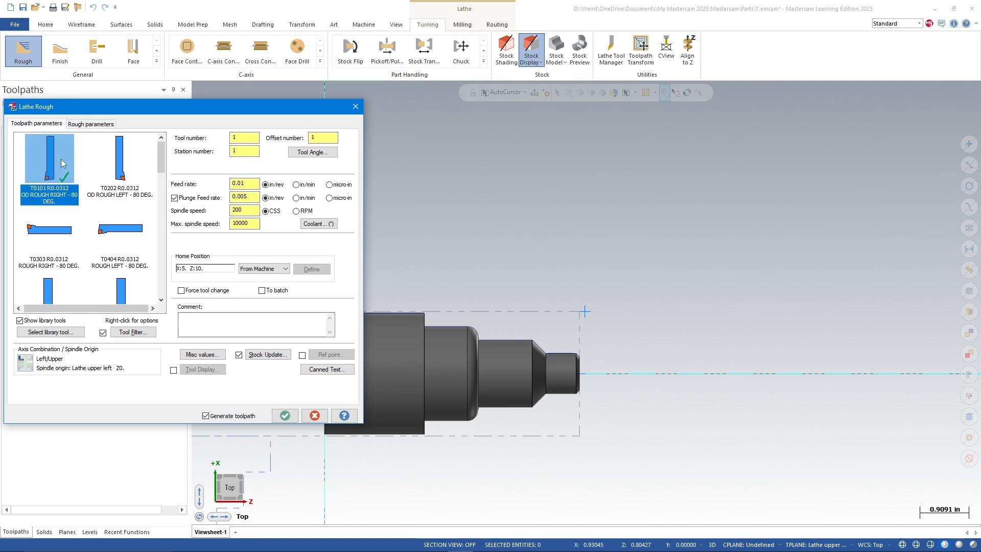
pyautogui.click(250, 185)
pyautogui.doubleClick(249, 210)
pyautogui.write('500')
pyautogui.press('Tab')
pyautogui.write('5000')
pyautogui.click(254, 331)
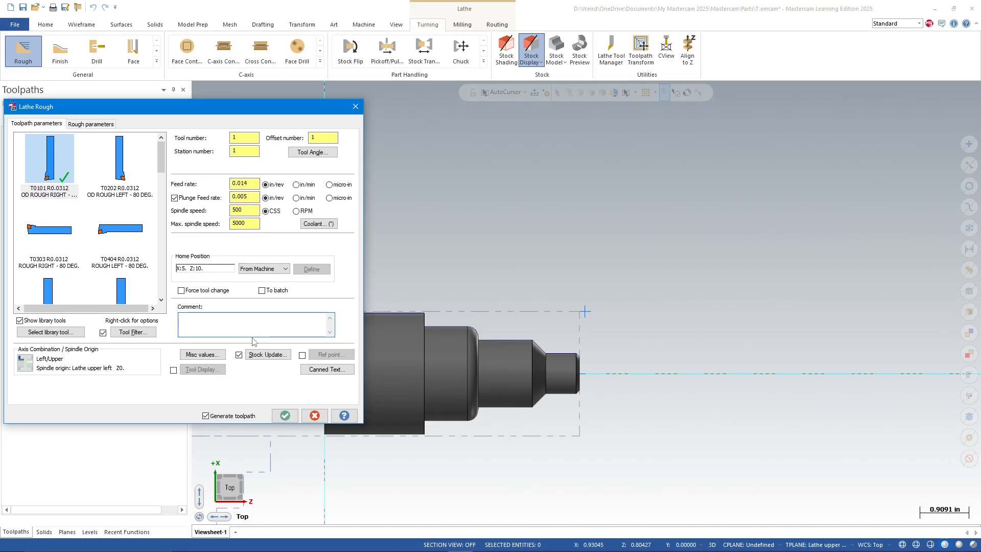
pyautogui.write('ROUGHING')
# Set depth of cut to 0.025, stock to leave in X and Z to 0.005 and entry to 0.125, and generate the roughing toolpath
pyautogui.click(91, 124)
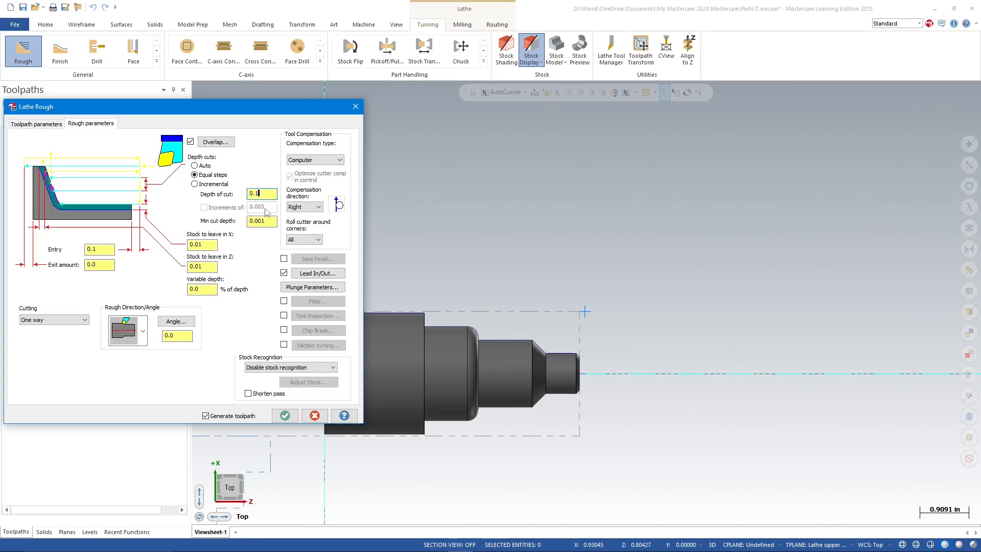
pyautogui.write('5')
pyautogui.click(102, 250)
pyautogui.write('25')
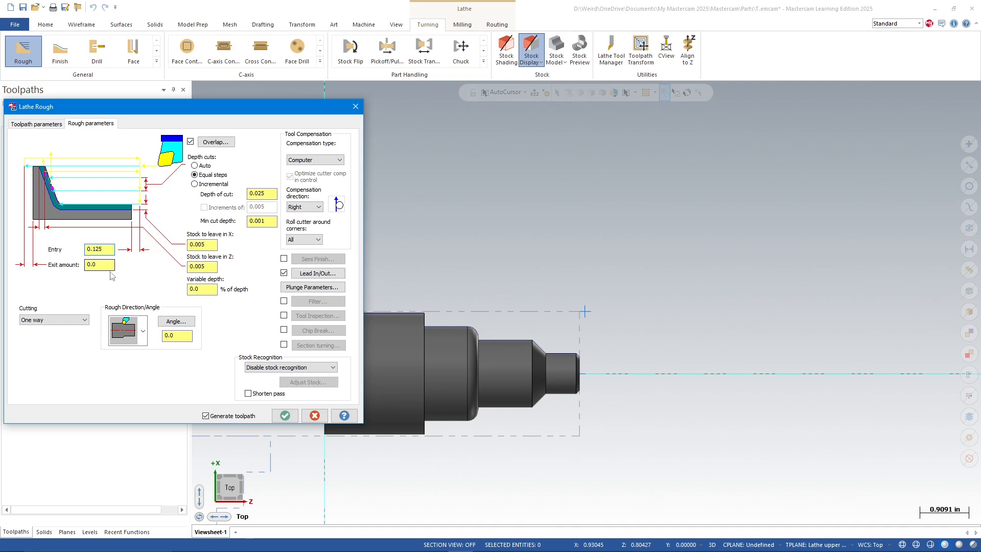
pyautogui.click(57, 320)
pyautogui.click(56, 329)
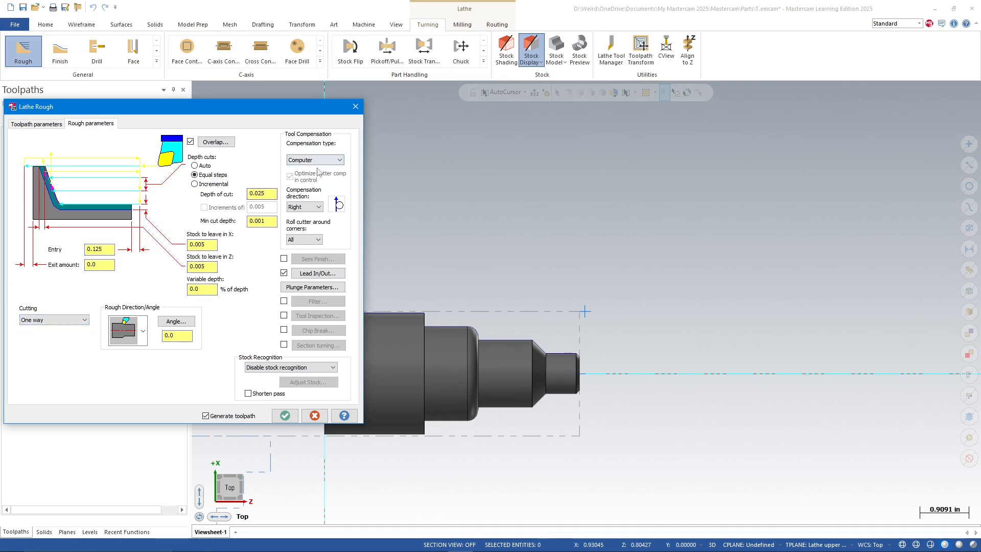
pyautogui.click(286, 368)
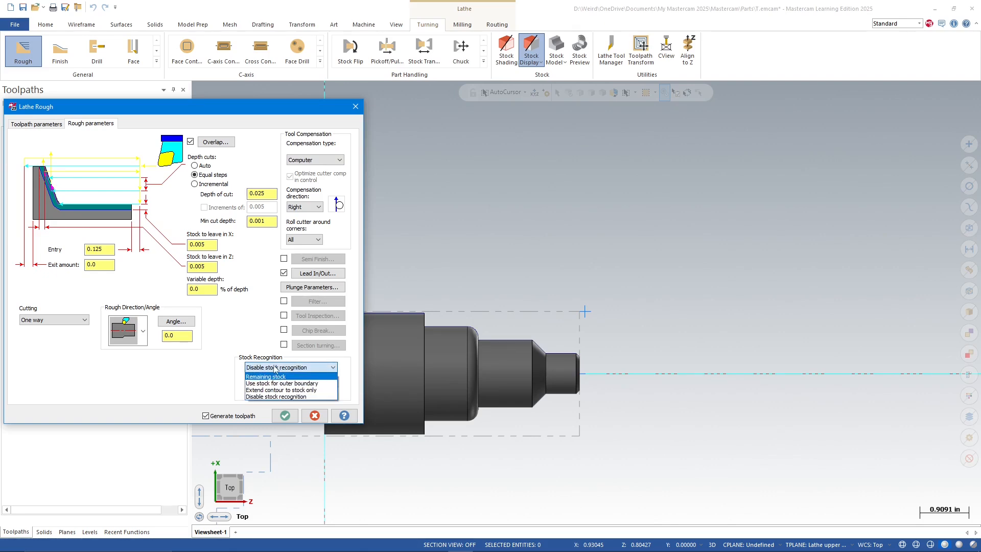
pyautogui.click(276, 368)
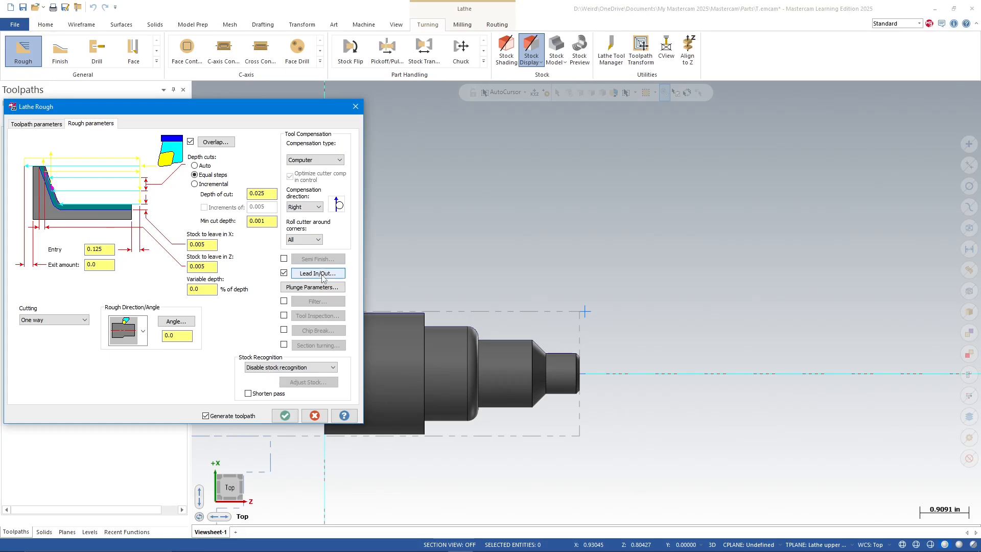
pyautogui.click(285, 415)
# Verify the roughing operation by playing its material removal simulation, and close the simulator
pyautogui.scroll(5, 473, 319)
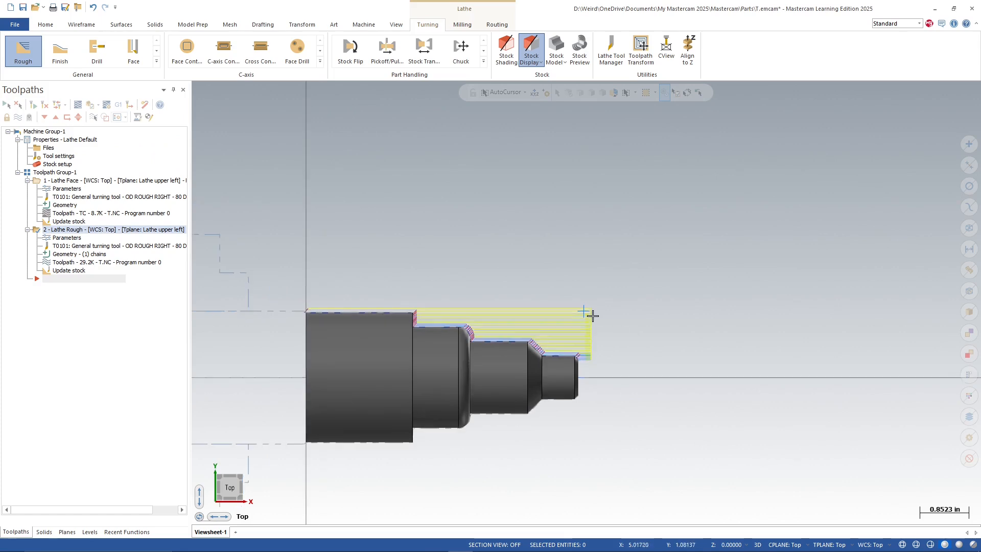
pyautogui.scroll(-5, 368, 313)
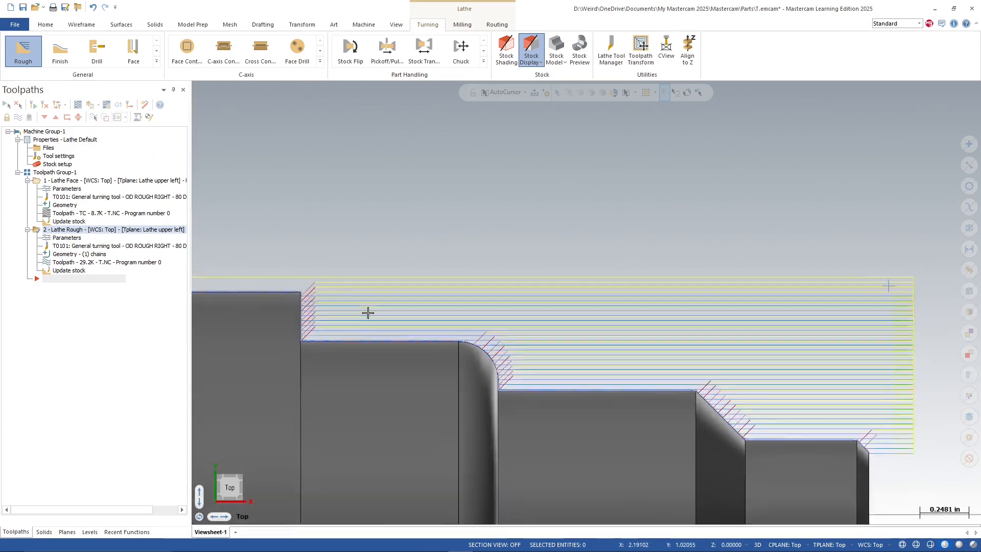
pyautogui.scroll(-1, 317, 292)
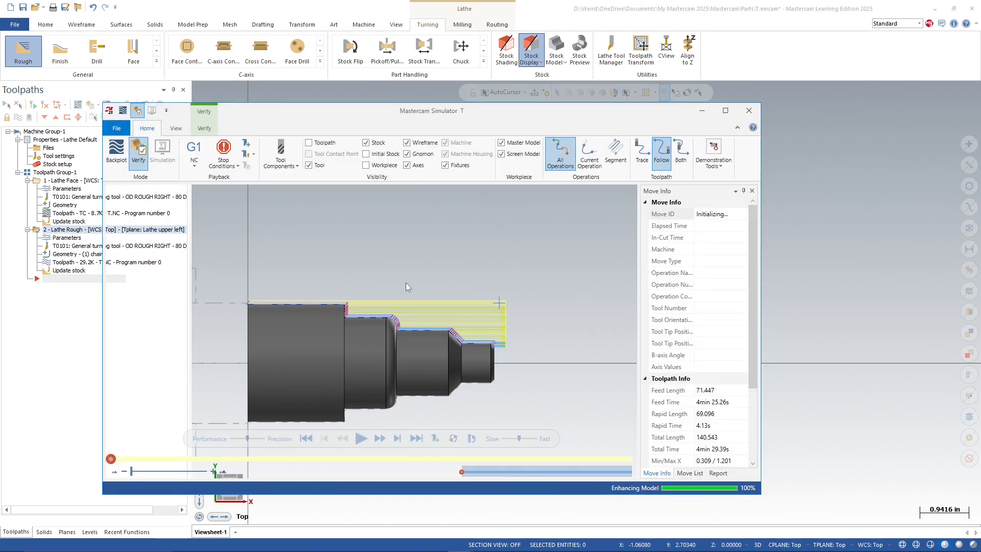
pyautogui.click(361, 438)
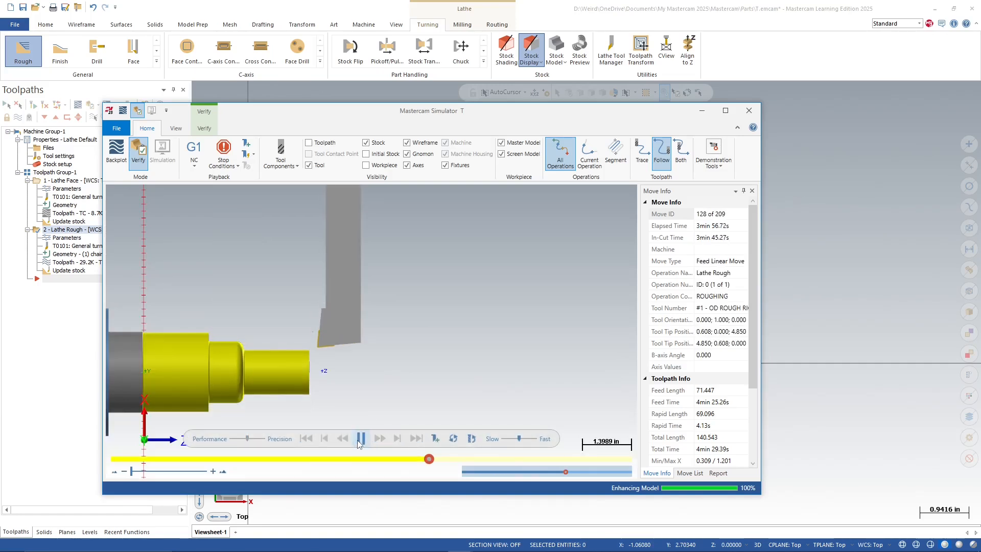
pyautogui.click(749, 111)
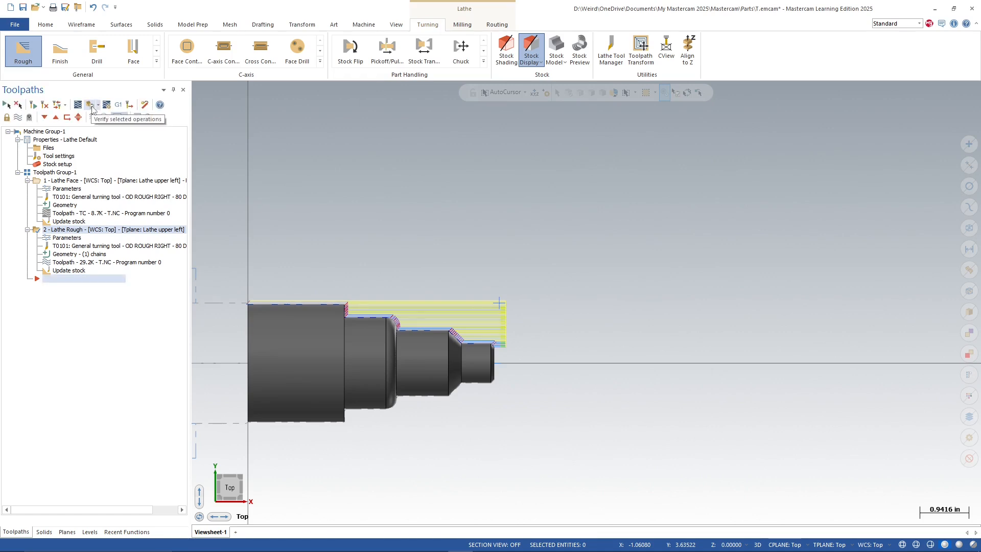
# Verify the roughing operation again at a slower playback speed, and close the simulator
pyautogui.click(91, 104)
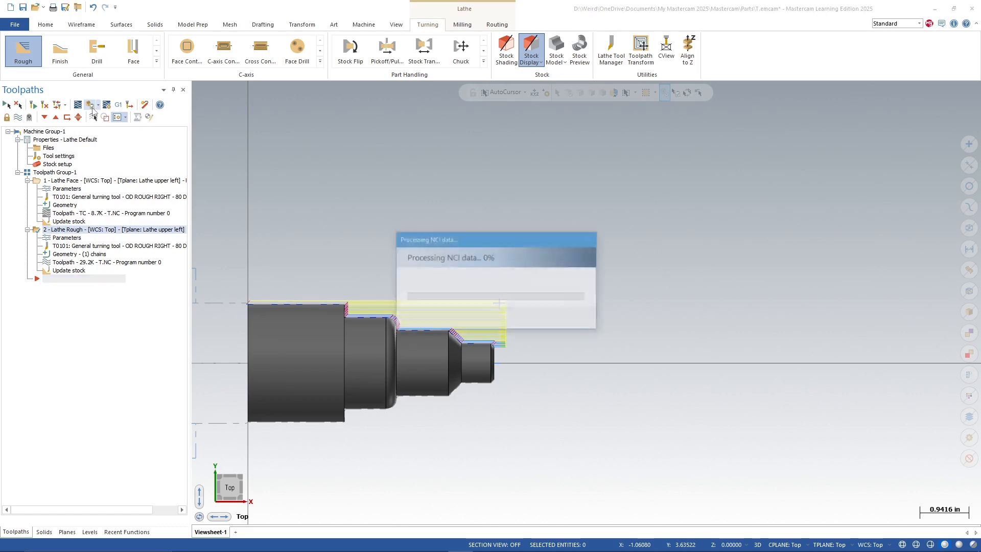
pyautogui.click(507, 439)
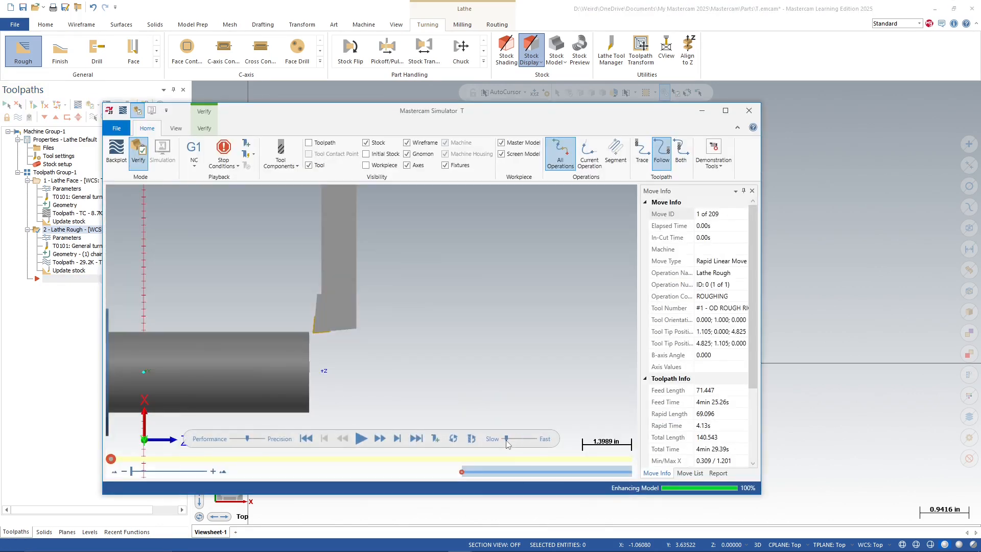
pyautogui.click(360, 438)
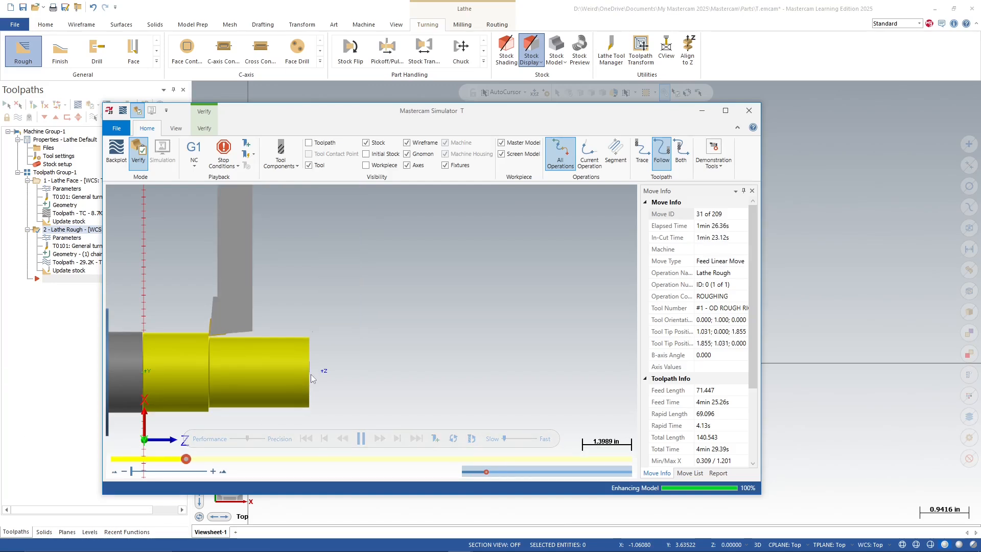
pyautogui.click(748, 111)
# Set the roughing operation's stock recognition to Remaining stock and apply the change
pyautogui.click(51, 239)
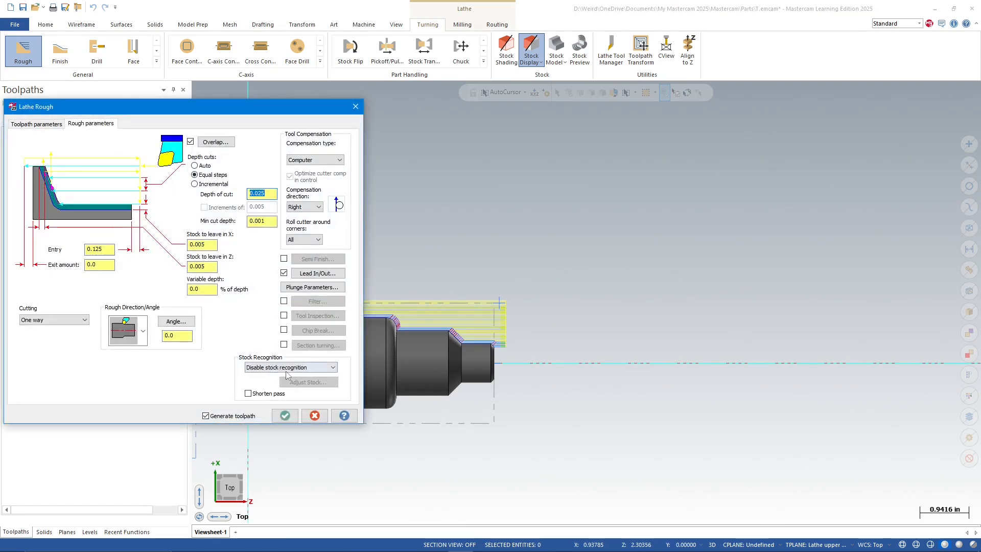
pyautogui.click(286, 372)
pyautogui.click(284, 381)
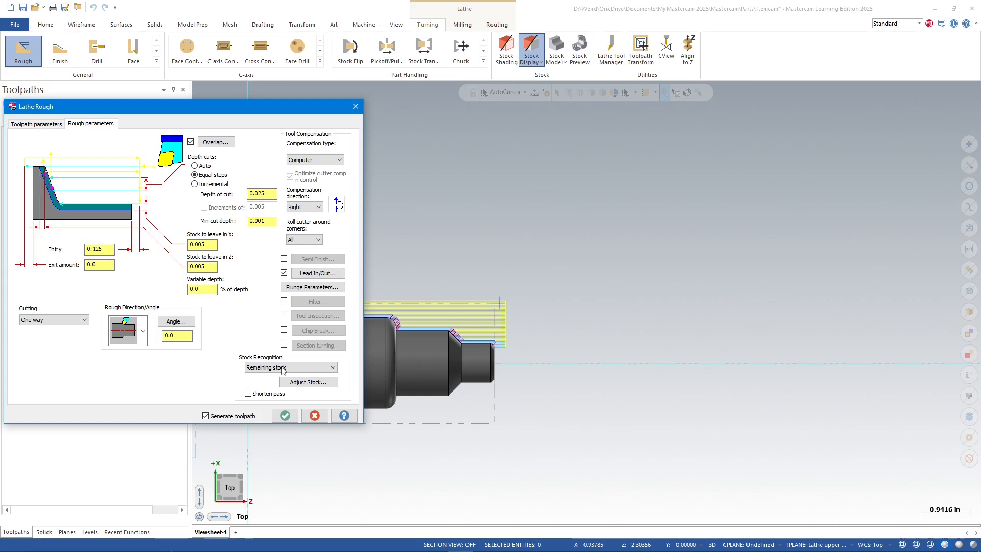
pyautogui.click(286, 415)
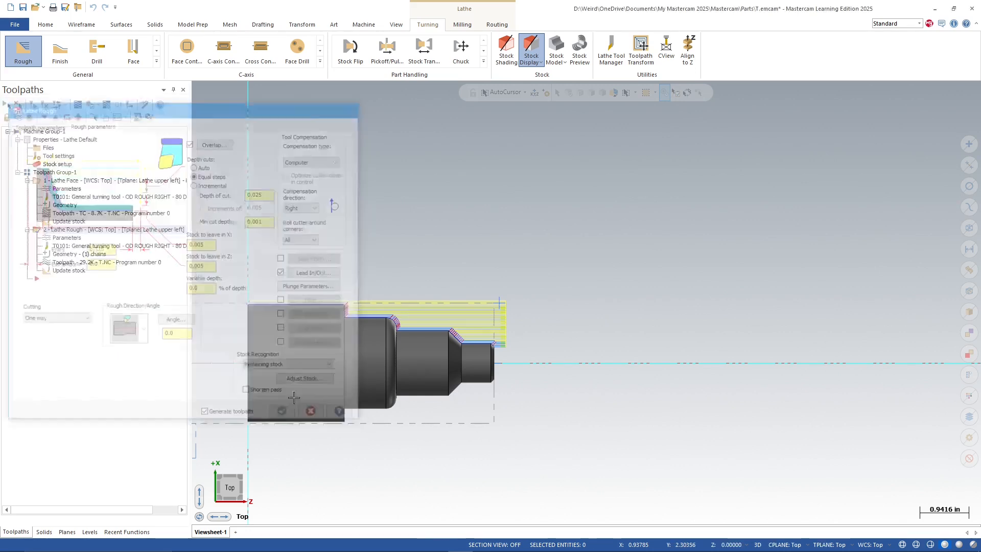
# Examine the roughing passes along the part profile, from the exit at the large diameter to the entry at the front face
pyautogui.scroll(5, 260, 302)
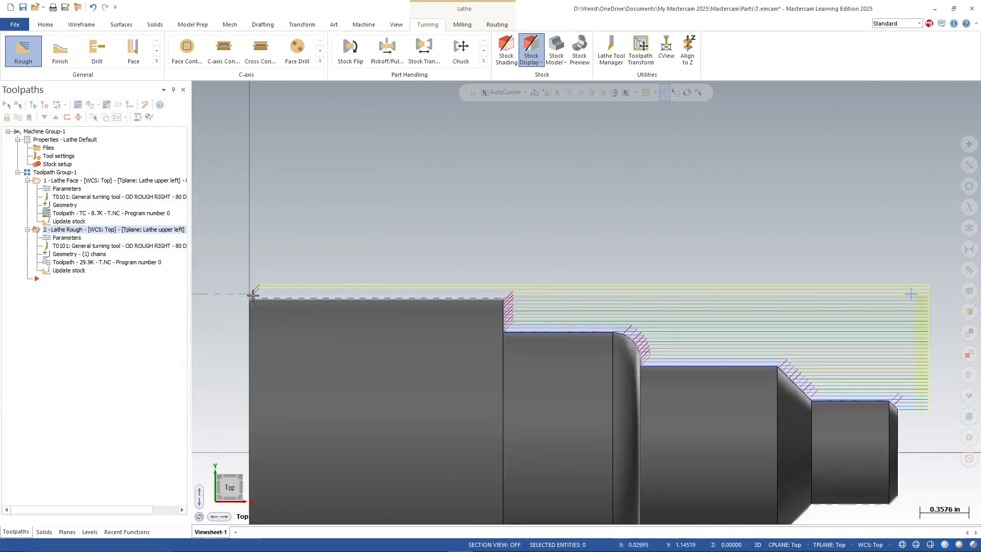
pyautogui.scroll(1, 252, 302)
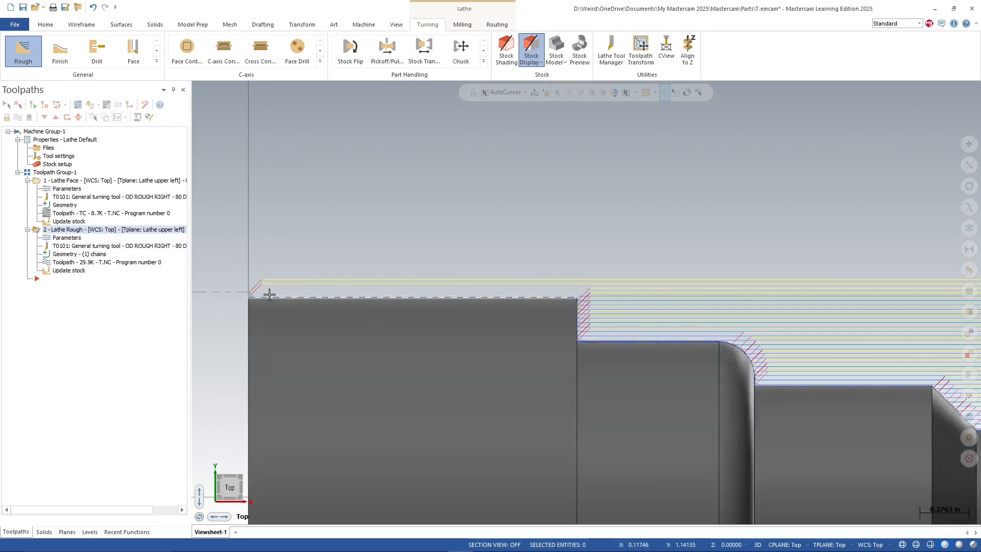
pyautogui.scroll(-5, 340, 344)
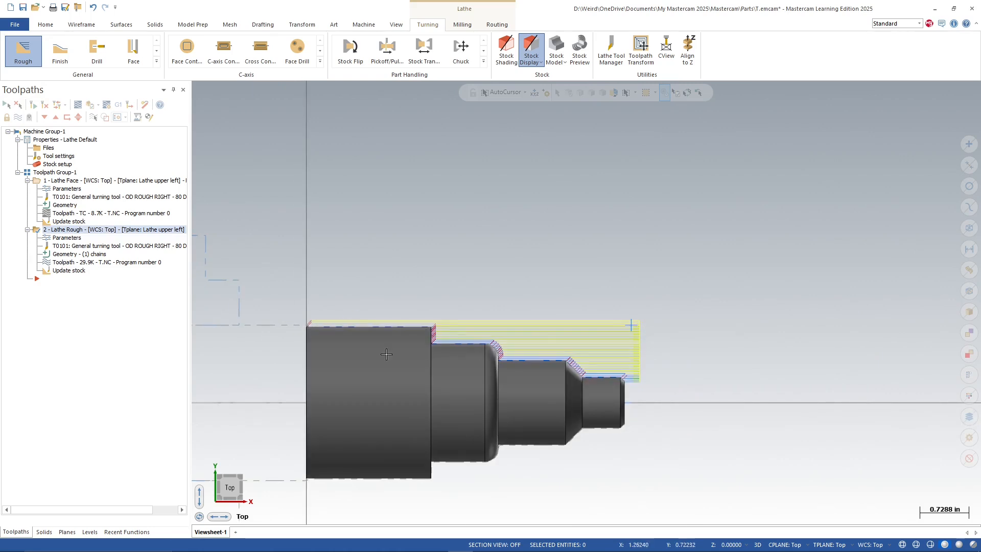
pyautogui.scroll(5, 286, 319)
pyautogui.scroll(-2, 276, 342)
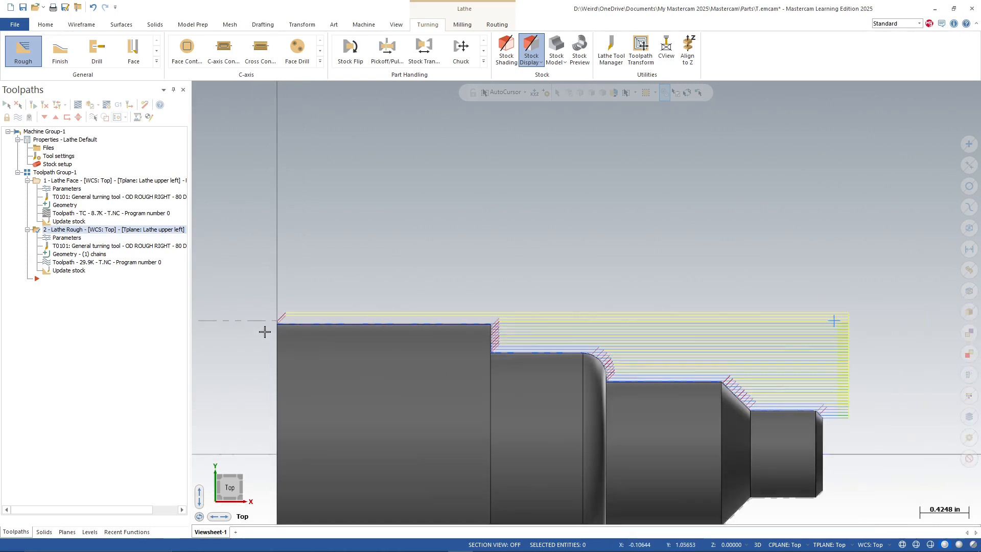
pyautogui.scroll(-2, 722, 234)
pyautogui.scroll(3, 508, 327)
pyautogui.scroll(-2, 798, 372)
pyautogui.scroll(1, 696, 344)
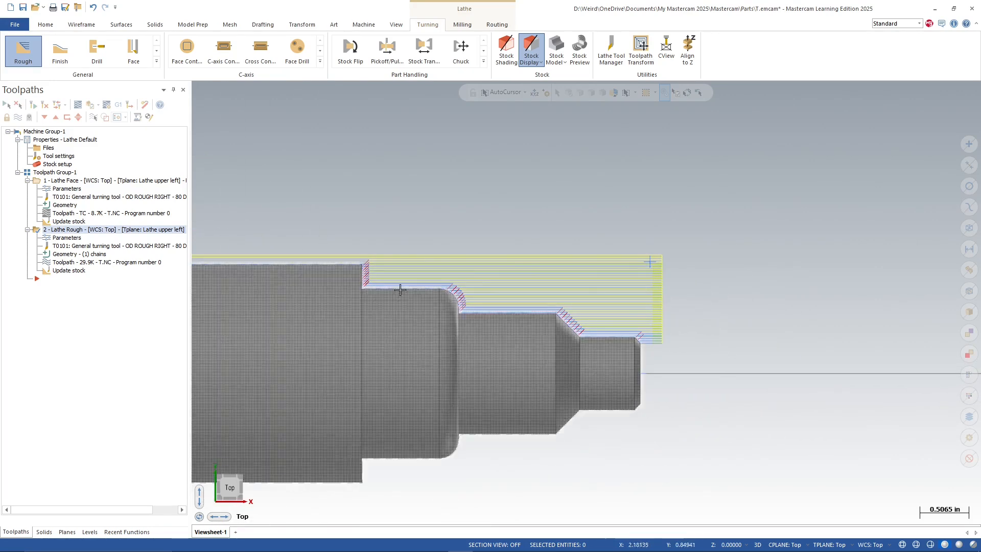
pyautogui.scroll(-1, 442, 289)
pyautogui.scroll(-1, 659, 329)
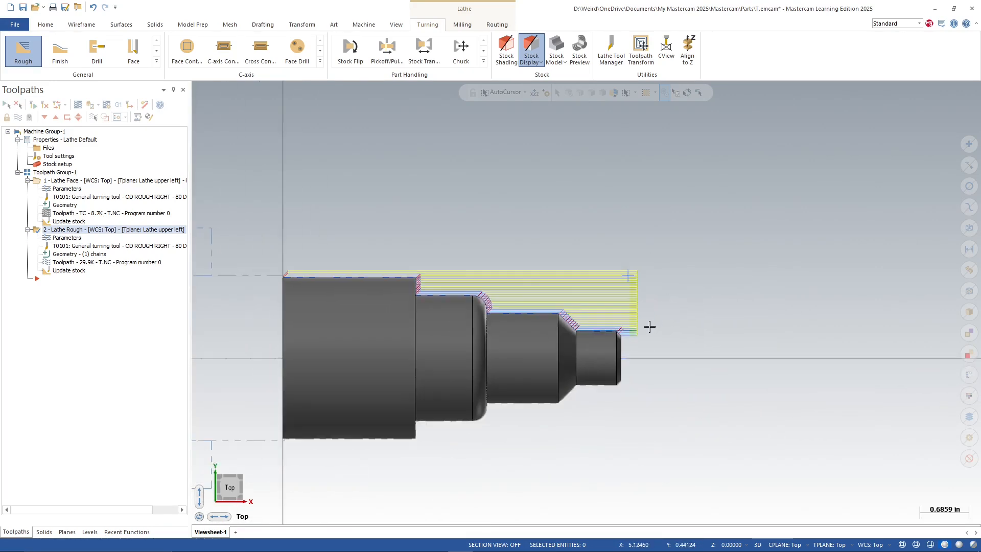
pyautogui.scroll(2, 641, 328)
pyautogui.scroll(4, 637, 329)
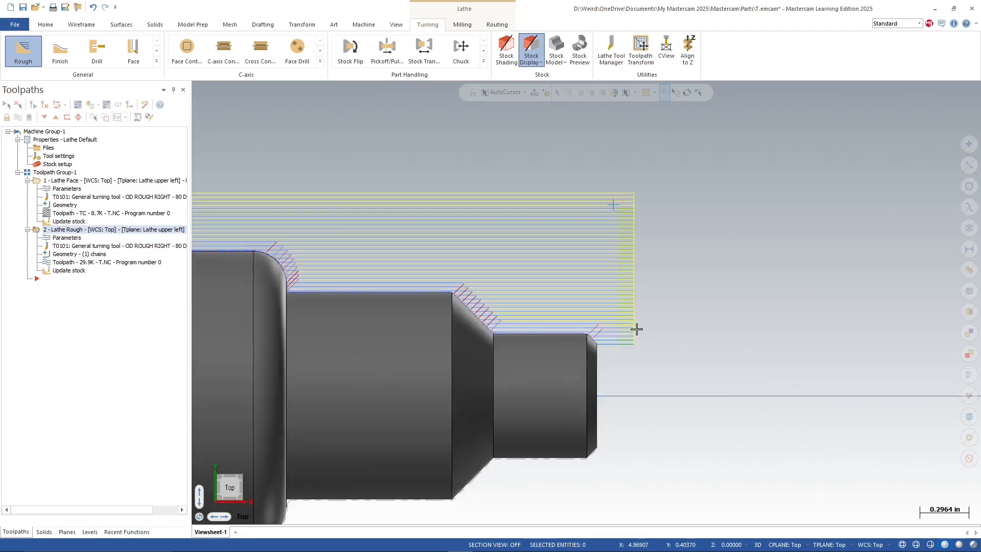
pyautogui.scroll(-6, 668, 350)
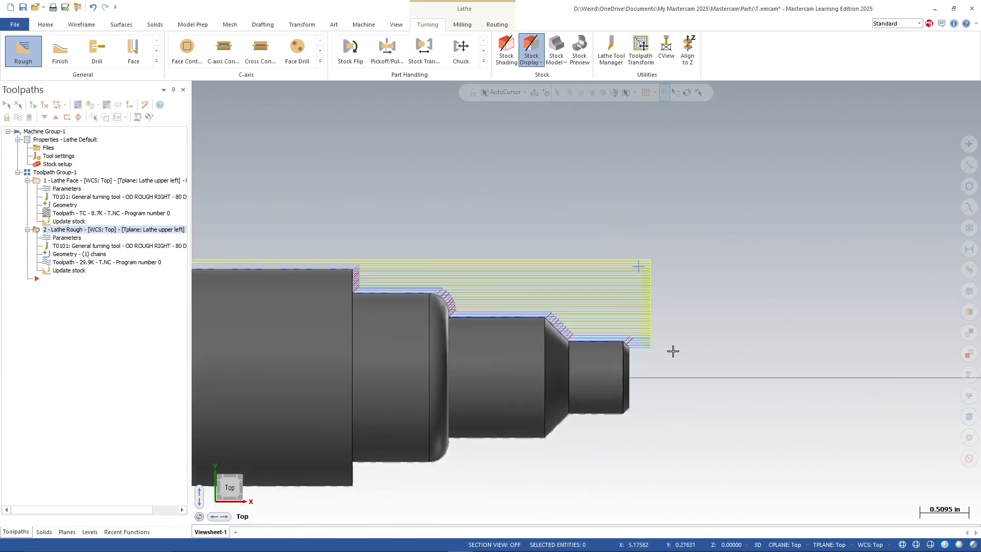
pyautogui.scroll(-1, 418, 312)
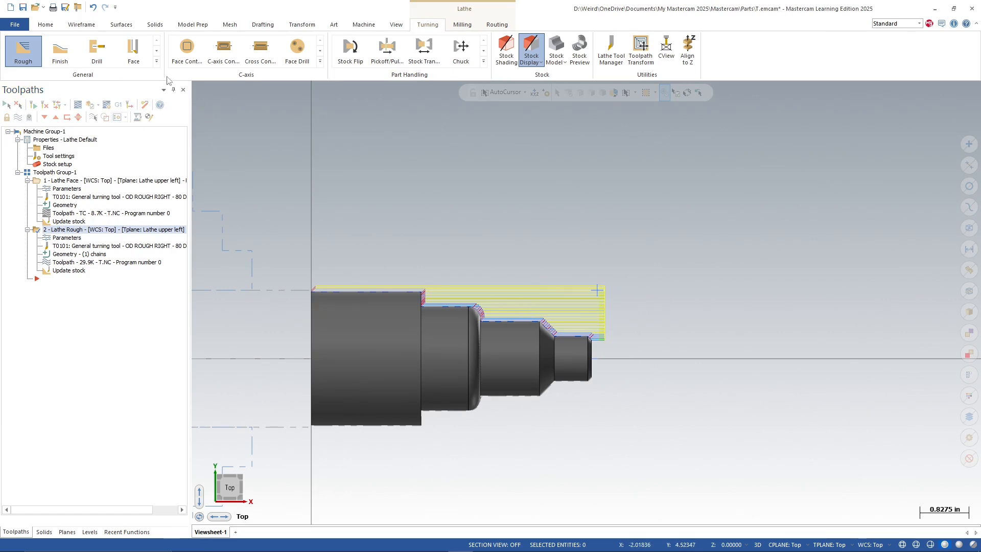
# Create a Finish toolpath that reuses the roughing operation's profile chain from the front face to the back of the large diameter
pyautogui.click(60, 51)
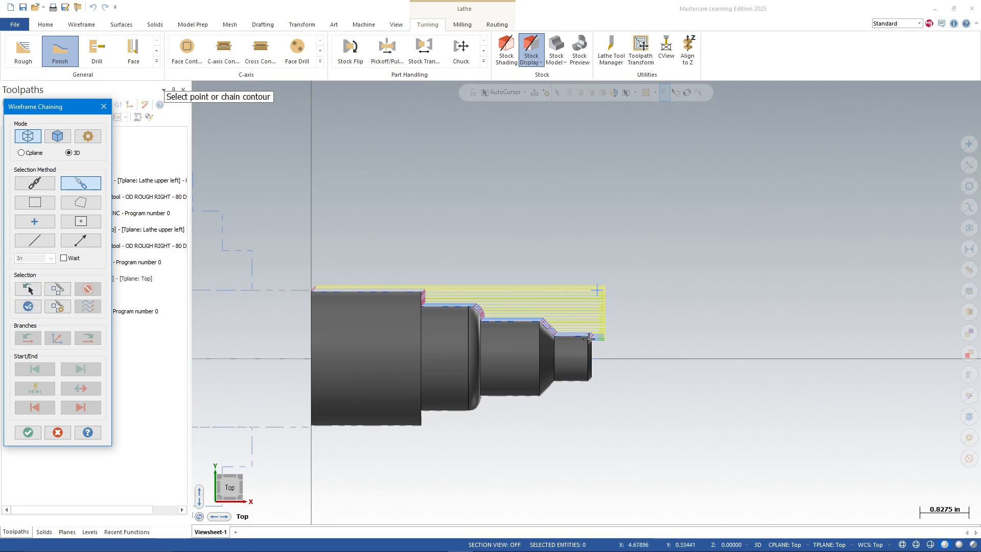
pyautogui.click(28, 290)
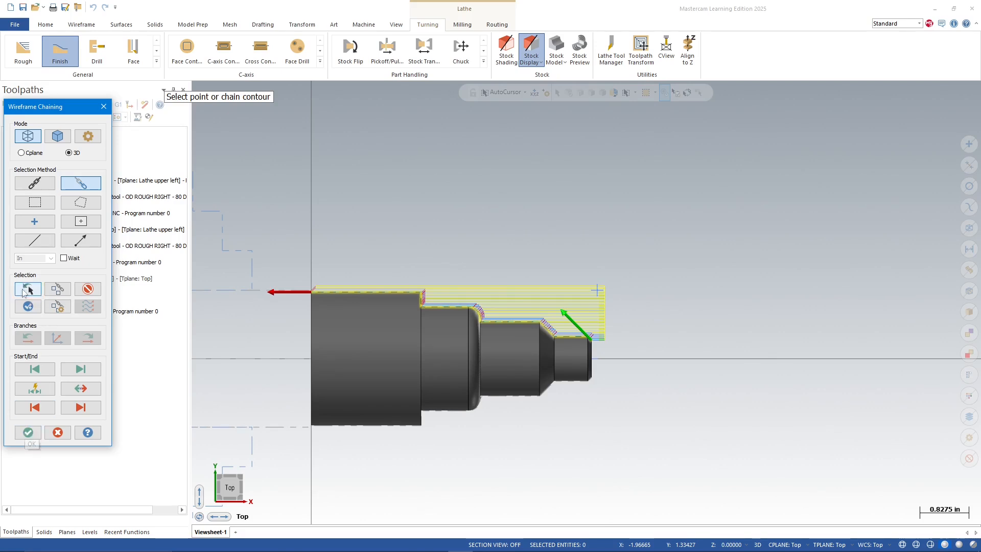
pyautogui.click(28, 432)
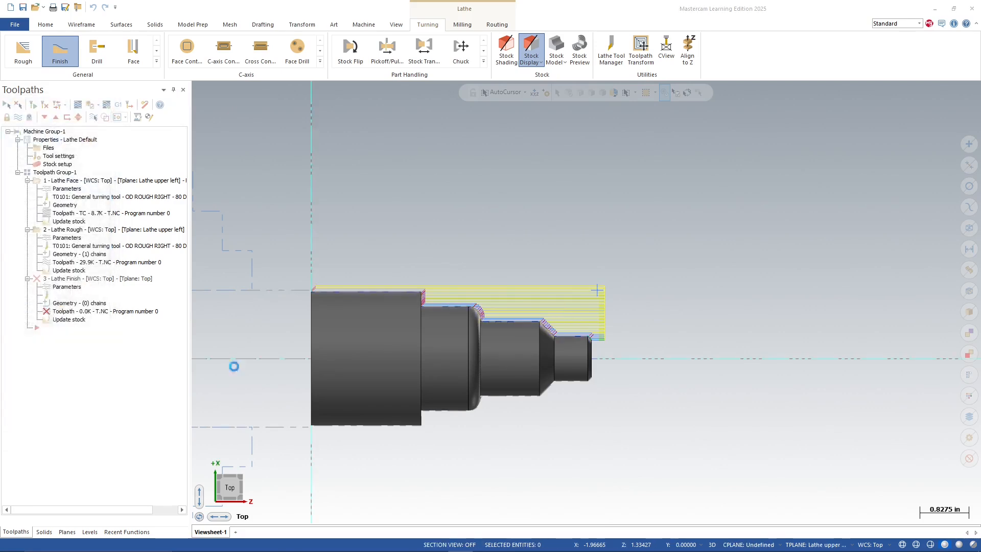
# Choose the T2121 R0.0156 OD FINISH RIGHT 35-degree tool and set its tool, offset and station numbers to 2
pyautogui.scroll(-3, 116, 239)
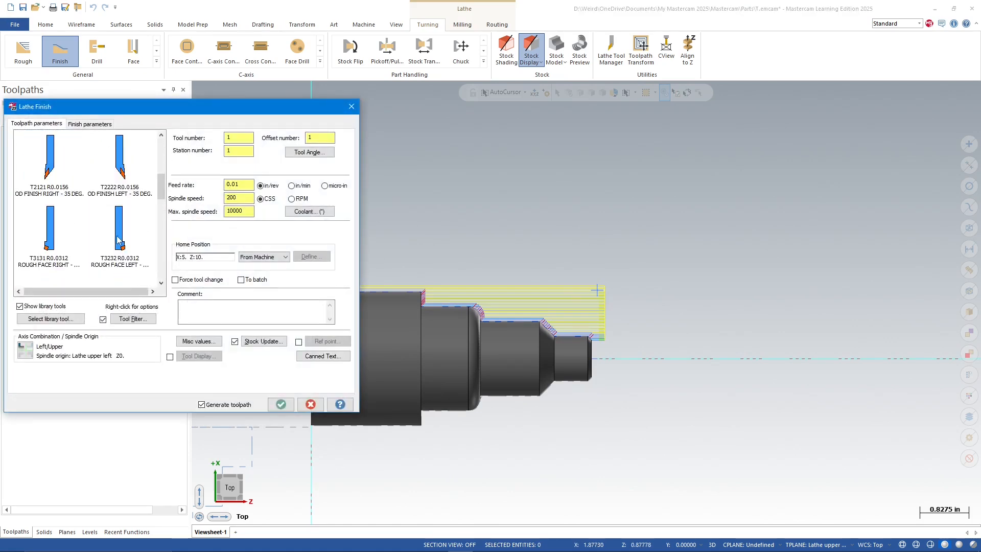
pyautogui.scroll(-3, 114, 241)
pyautogui.click(67, 185)
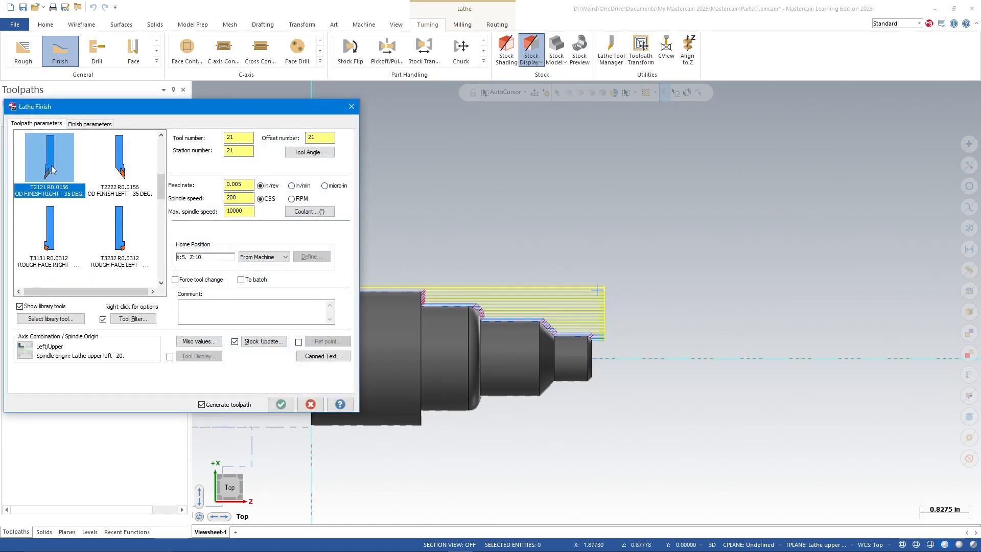
pyautogui.press('Tab')
pyautogui.write('2')
pyautogui.press('Tab')
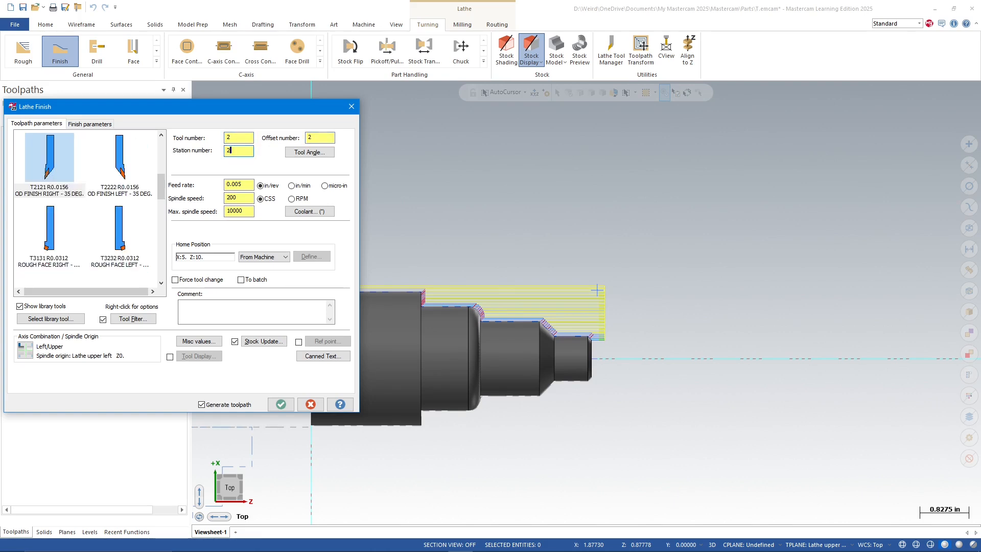
# Set the spindle speed to 500 CSS with a 5000 maximum, force a tool change, and enter the comment FINISHING
pyautogui.click(246, 200)
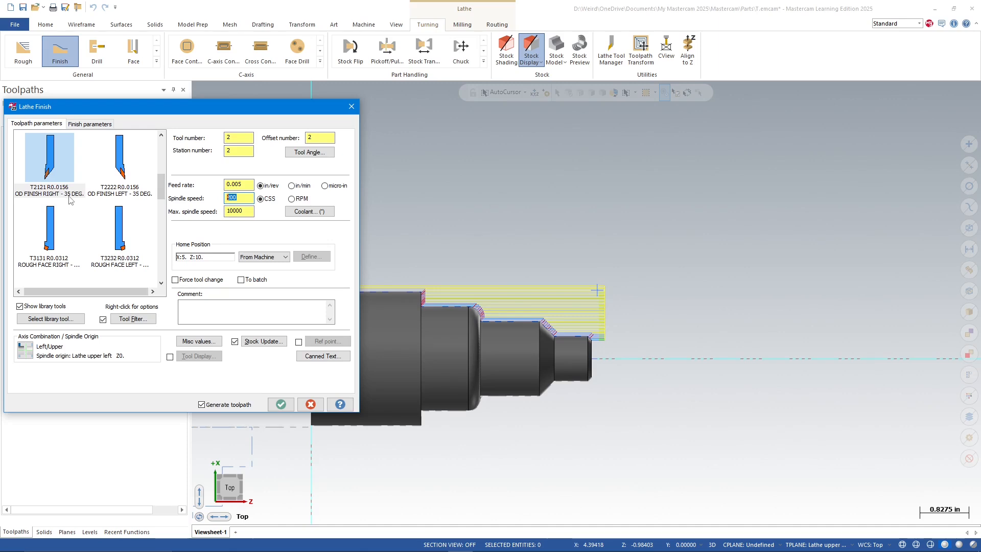
pyautogui.write('500')
pyautogui.press('Tab')
pyautogui.press('Tab')
pyautogui.write('50')
pyautogui.click(175, 280)
pyautogui.click(234, 319)
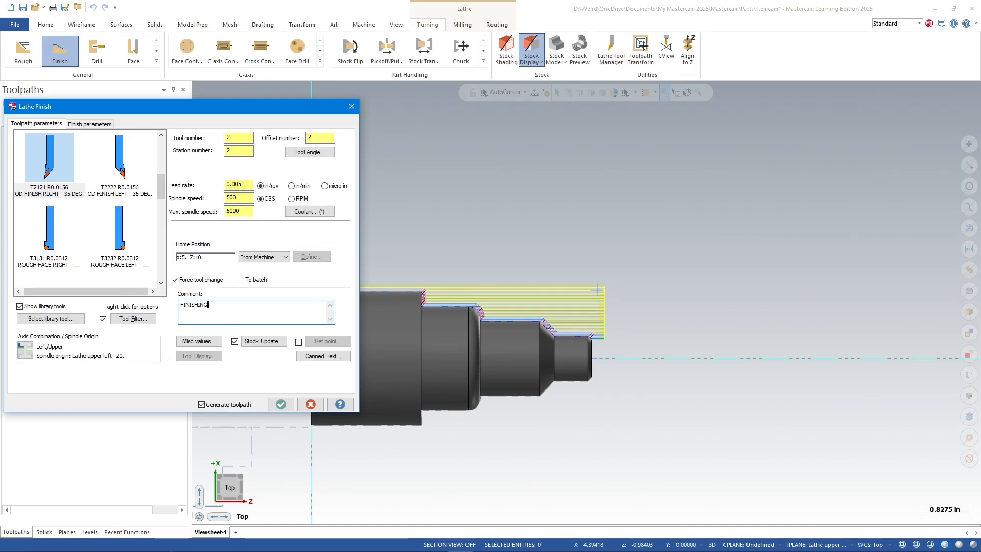
# Generate the finishing toolpath with a 0.005 finish stepover, one pass and no stock left in X or Z
pyautogui.click(90, 124)
pyautogui.doubleClick(162, 199)
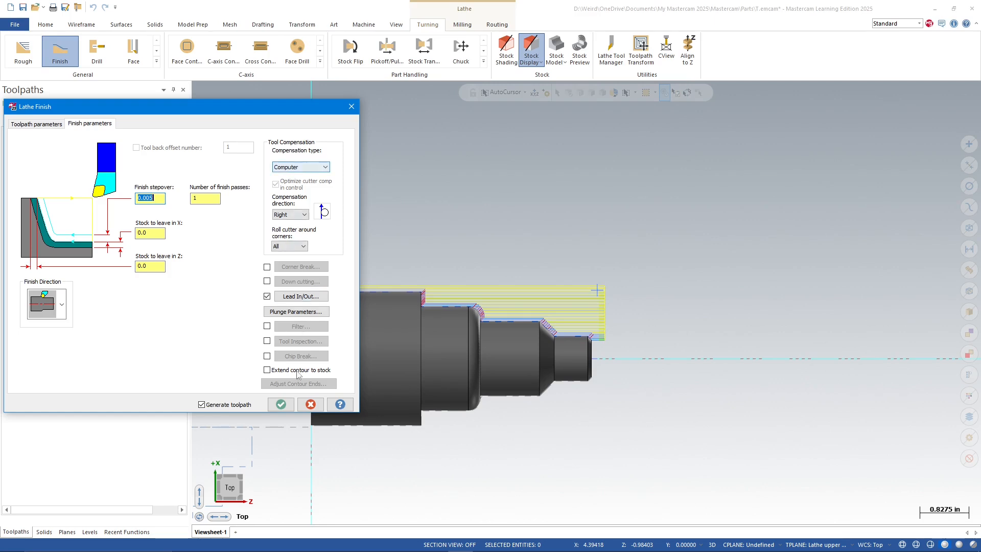
pyautogui.click(280, 403)
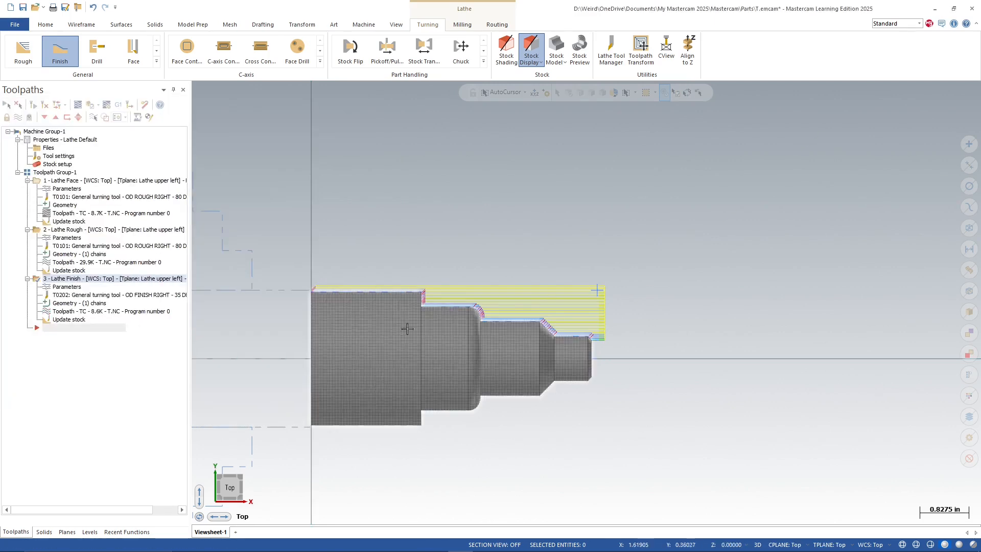
# Hide the roughing toolpath's display to leave only the finishing pass shown on the part
pyautogui.scroll(1, 332, 304)
pyautogui.scroll(2, 333, 304)
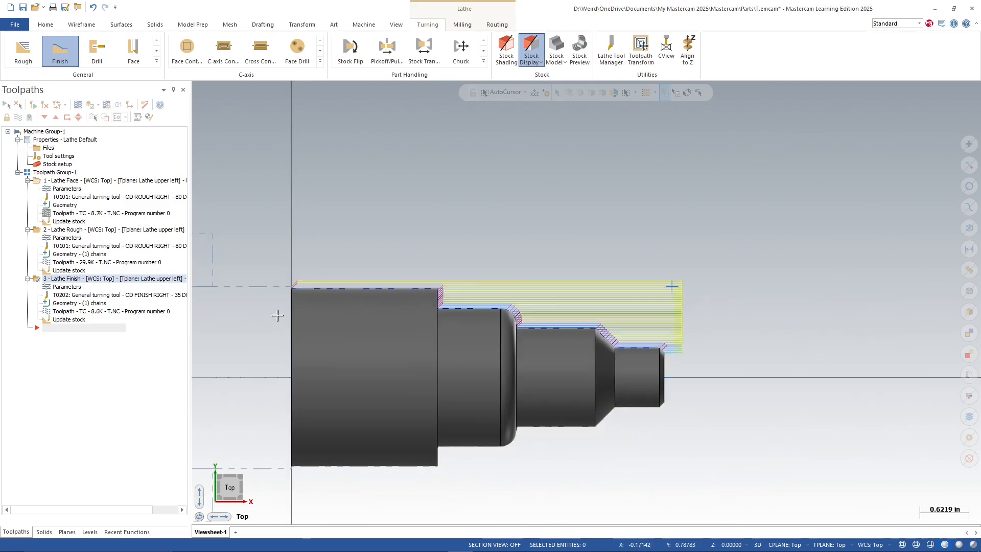
pyautogui.scroll(-1, 298, 310)
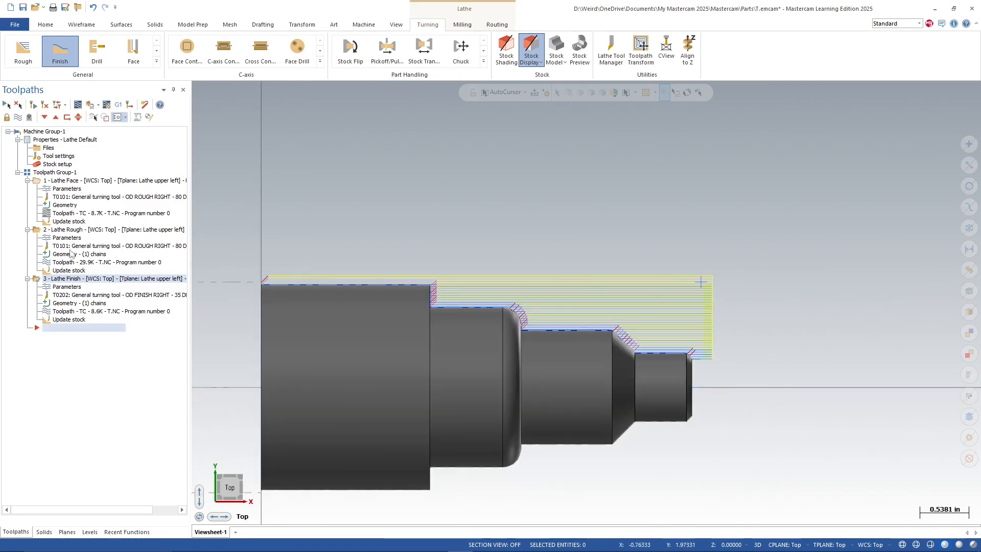
pyautogui.click(77, 229)
pyautogui.click(18, 118)
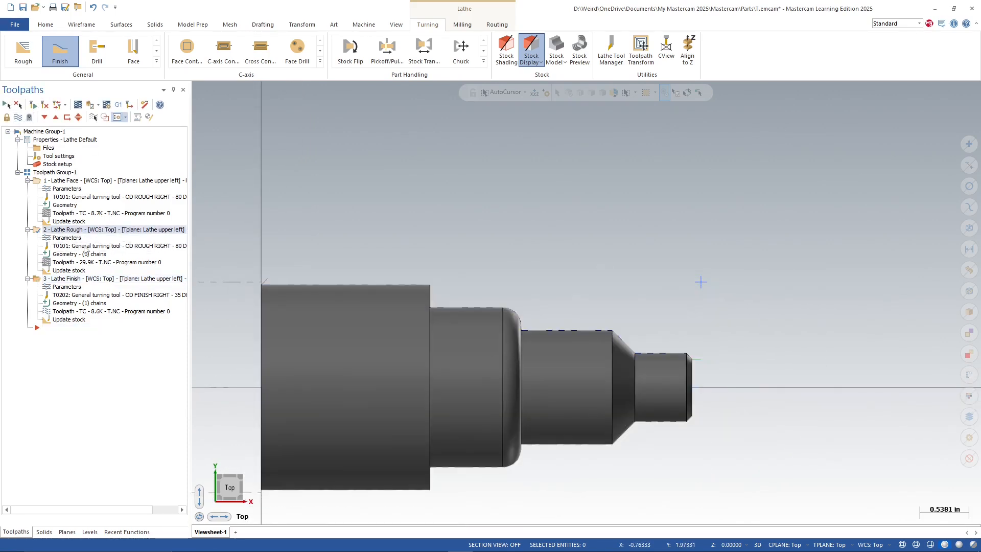
# Verify the finishing operation by playing its simulation along the whole profile, and close the simulator
pyautogui.click(72, 279)
pyautogui.click(89, 105)
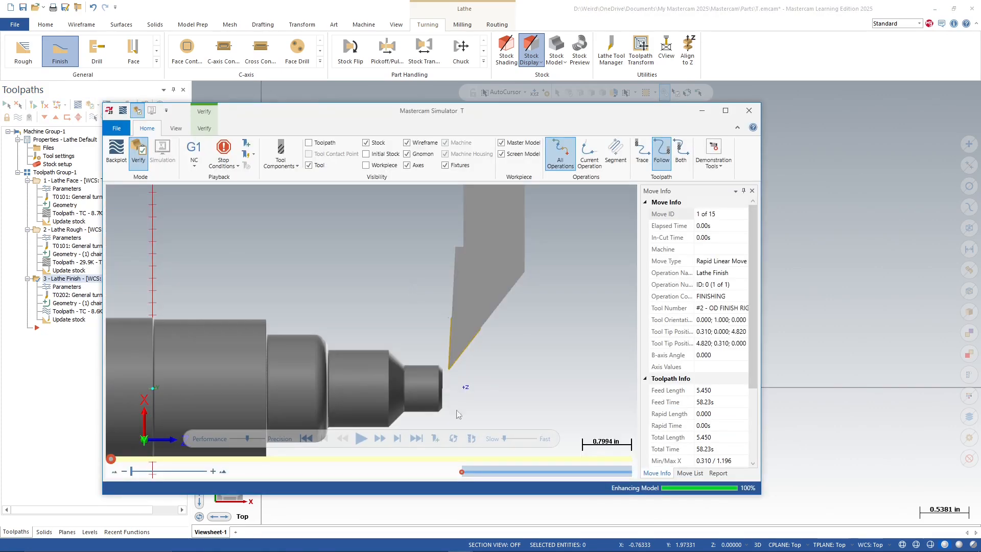
pyautogui.click(362, 438)
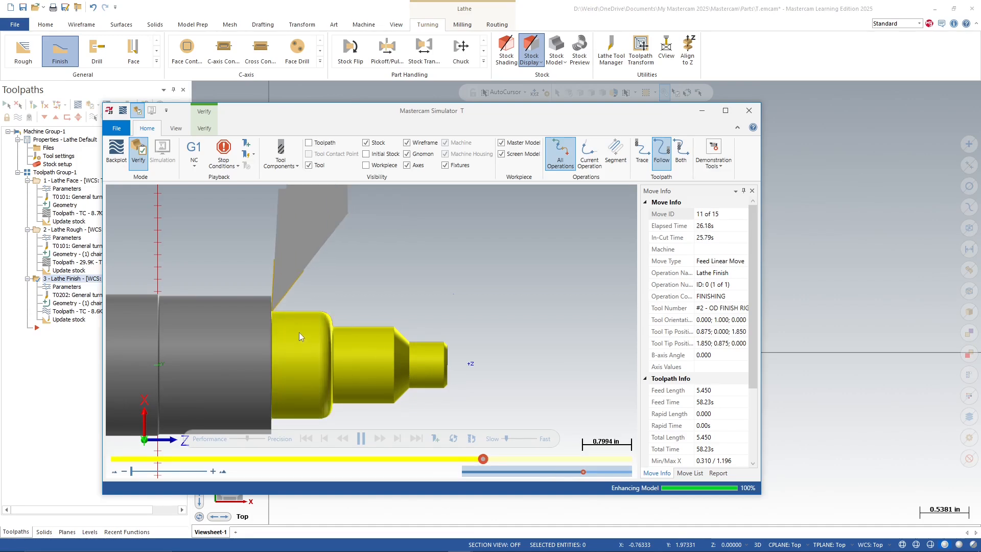
pyautogui.scroll(-2, 486, 348)
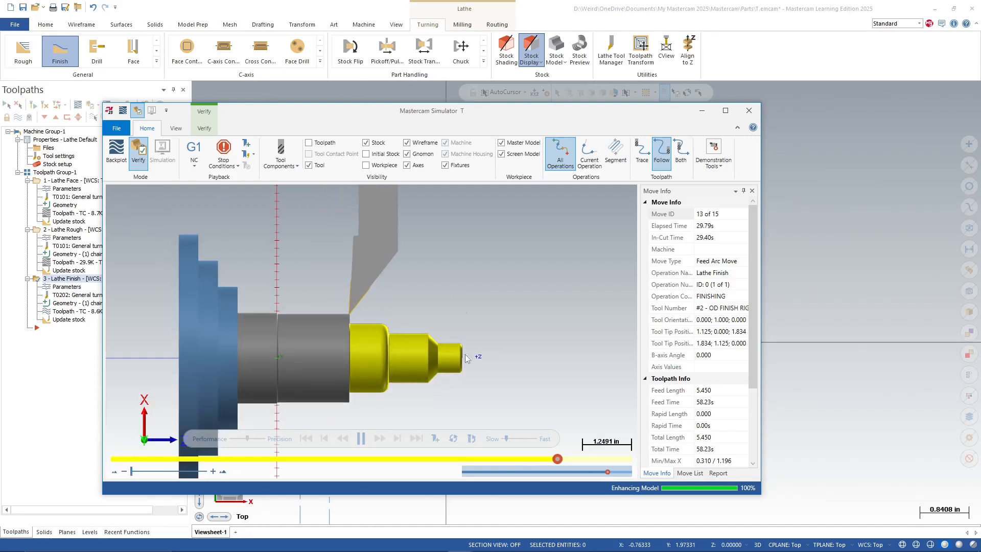
pyautogui.scroll(3, 285, 355)
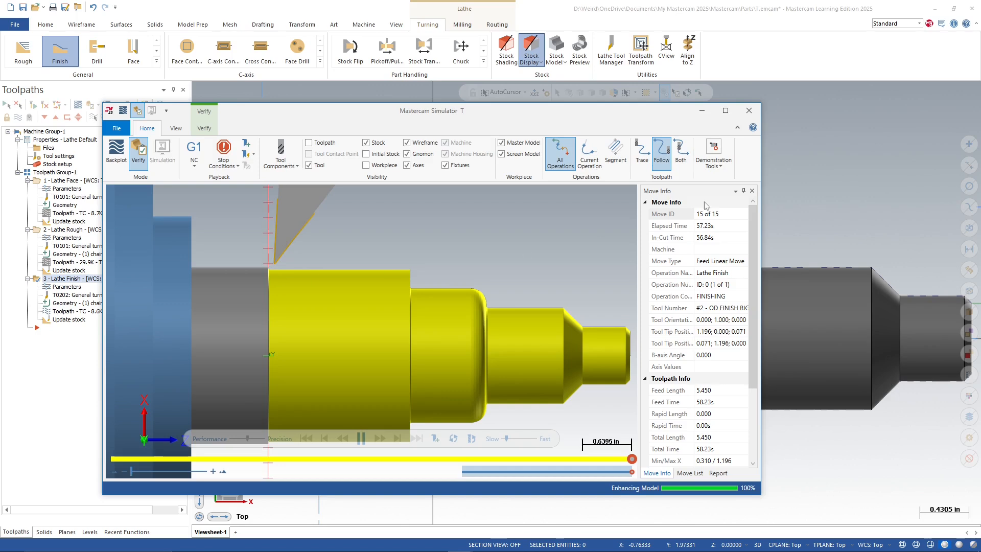
pyautogui.click(749, 110)
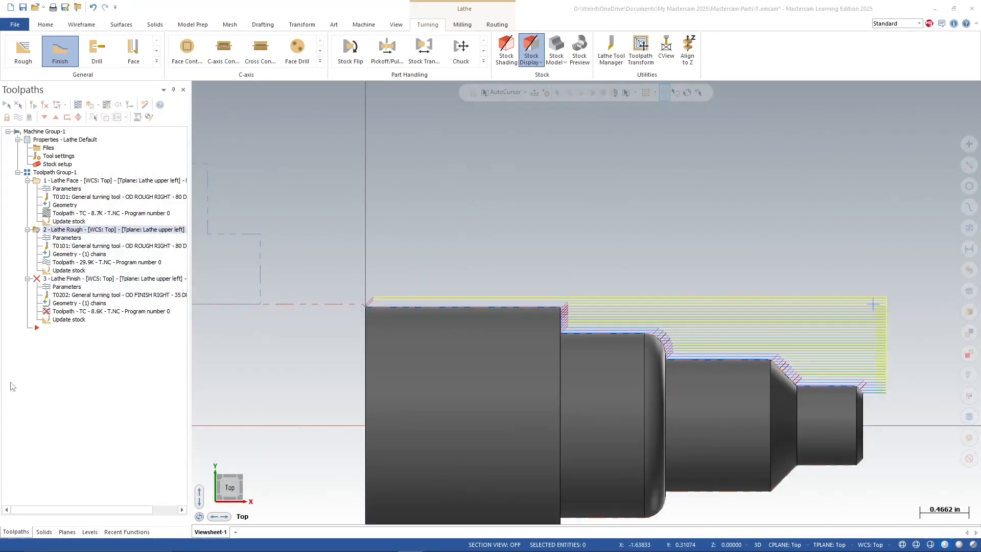
# Extend the end of the contour in the roughing operation's lead-out settings and regenerate its toolpath
pyautogui.scroll(1, 366, 288)
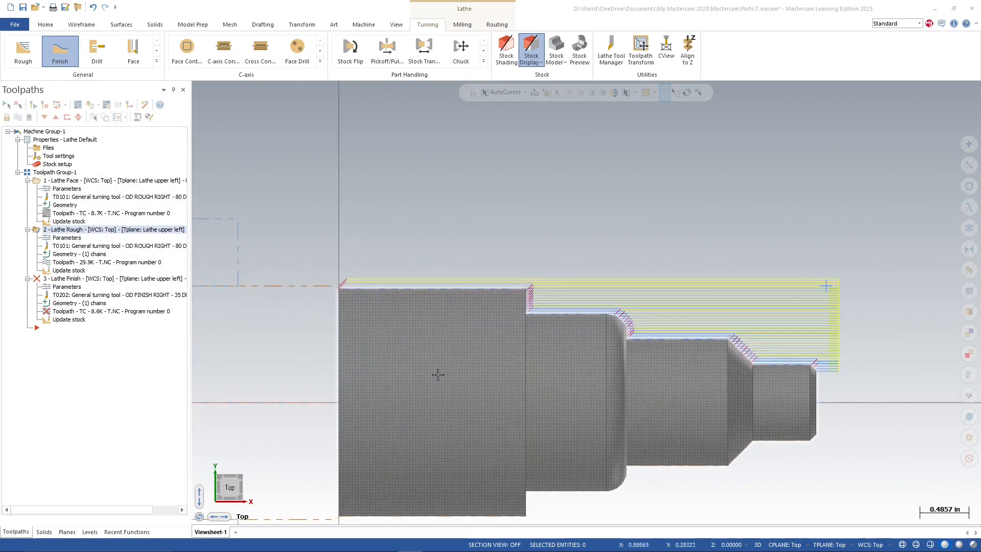
pyautogui.click(67, 238)
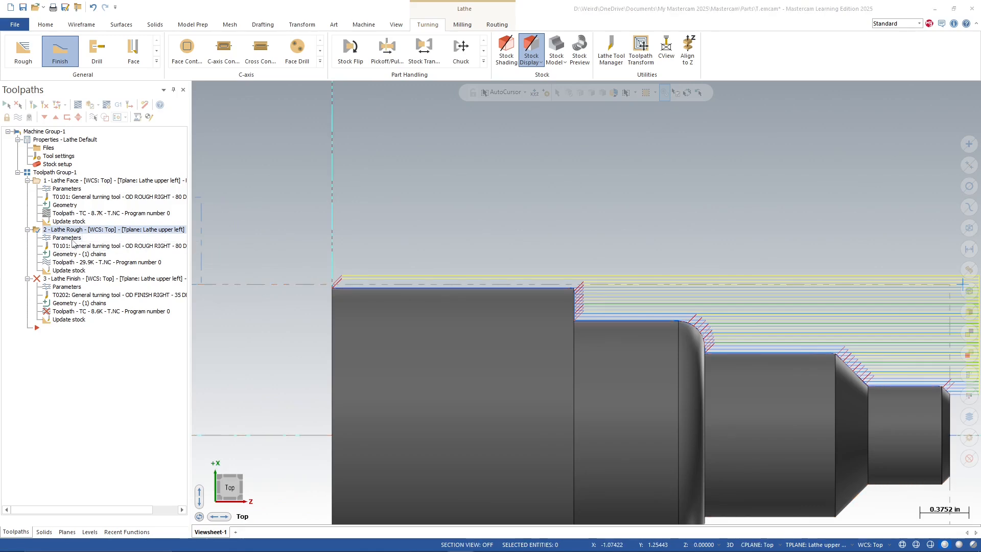
pyautogui.moveTo(311, 118); pyautogui.dragTo(372, 128)
pyautogui.click(379, 288)
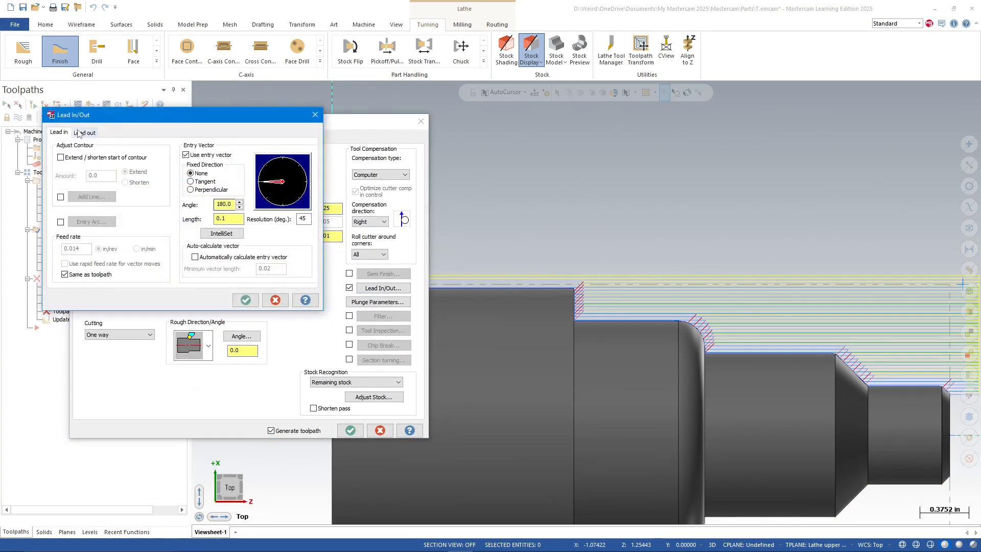
pyautogui.click(100, 176)
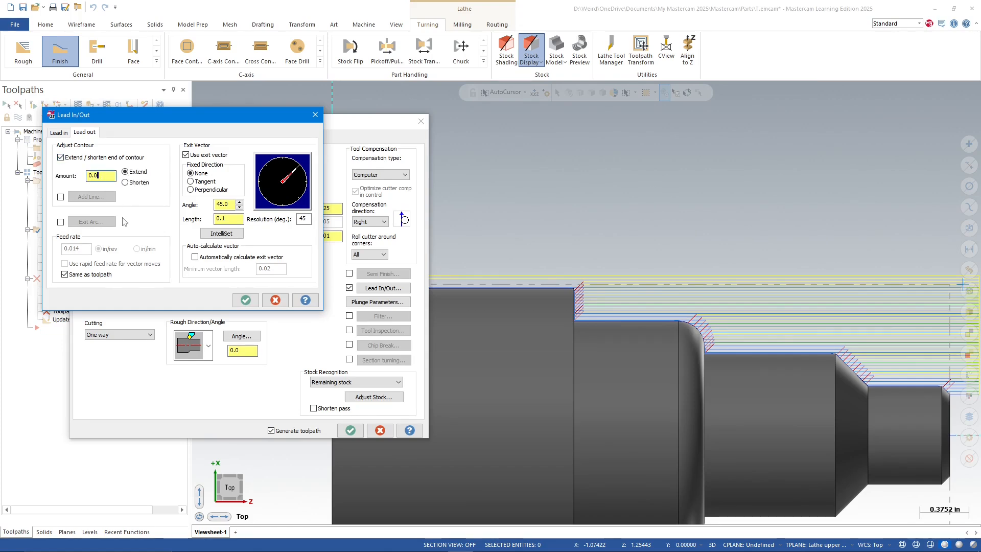
pyautogui.press('BackSpace')
pyautogui.click(245, 300)
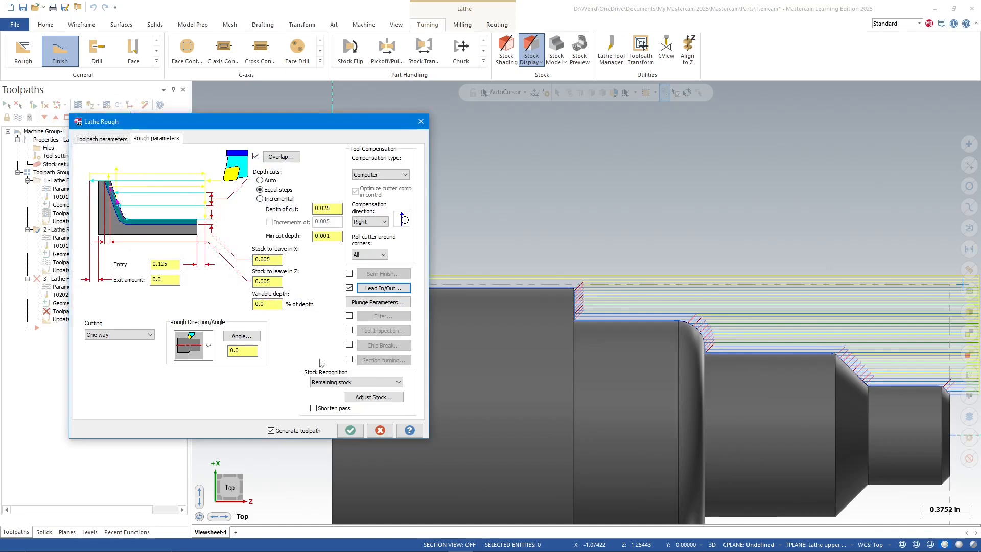
pyautogui.click(351, 430)
# Examine how far the roughing passes run past the back face of the large diameter toward the chuck jaws
pyautogui.scroll(2, 324, 293)
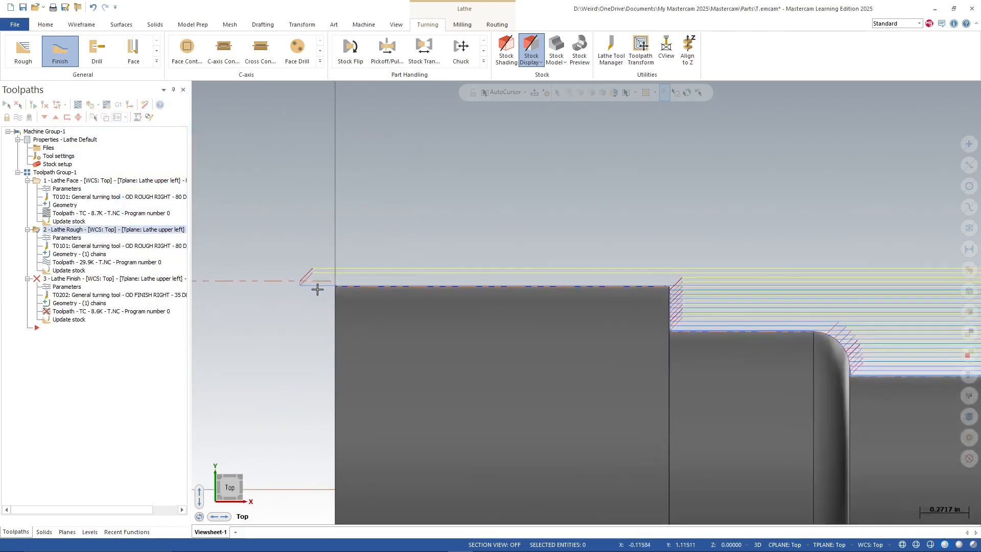
pyautogui.scroll(1, 317, 290)
pyautogui.scroll(-2, 278, 289)
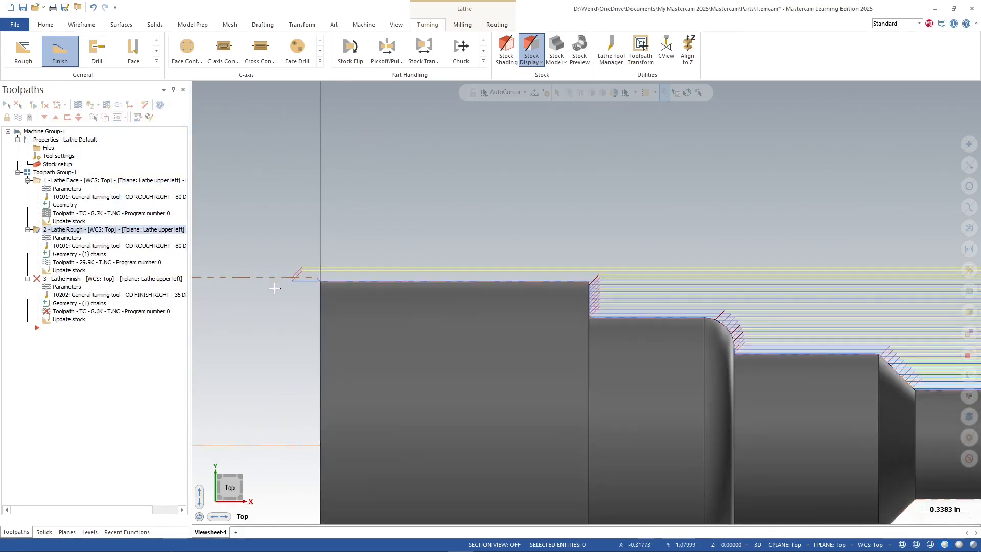
pyautogui.scroll(-2, 274, 288)
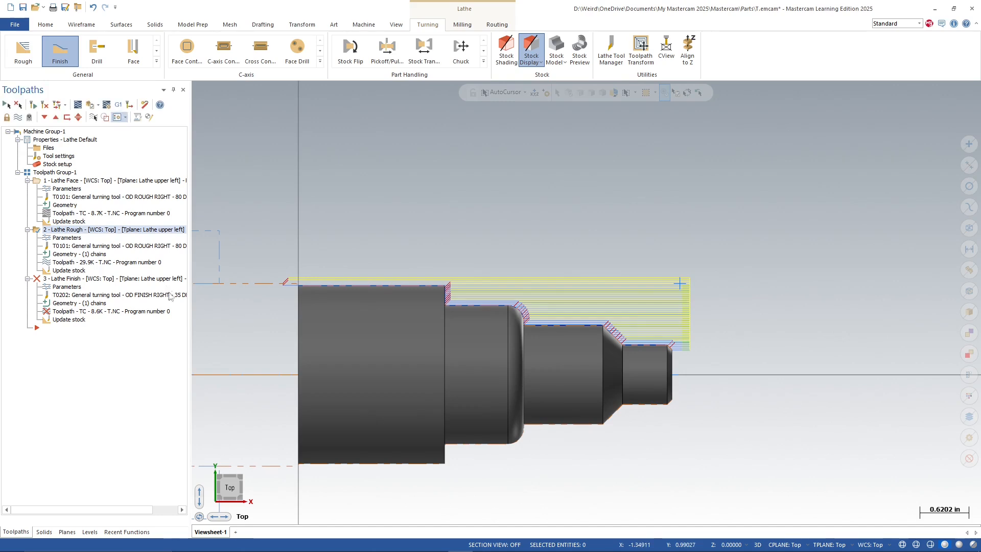
pyautogui.scroll(1, 292, 312)
pyautogui.scroll(1, 630, 317)
pyautogui.scroll(1, 476, 259)
pyautogui.scroll(1, 417, 261)
pyautogui.scroll(-1, 302, 250)
pyautogui.scroll(-1, 367, 258)
pyautogui.scroll(-2, 704, 290)
# Extend the end of the finishing operation's contour by 0.03 in its lead-out settings and regenerate the toolpath
pyautogui.click(65, 288)
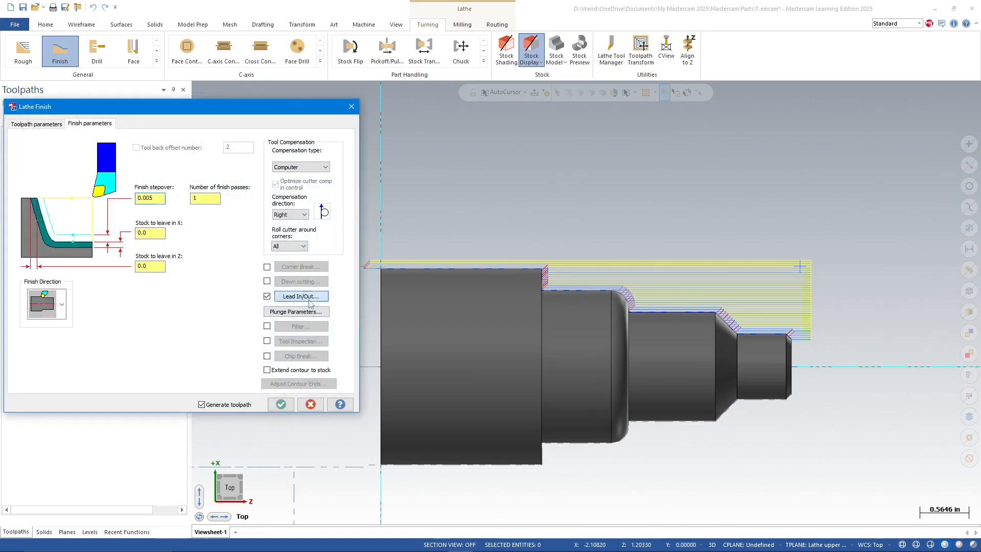
pyautogui.click(310, 296)
pyautogui.click(108, 176)
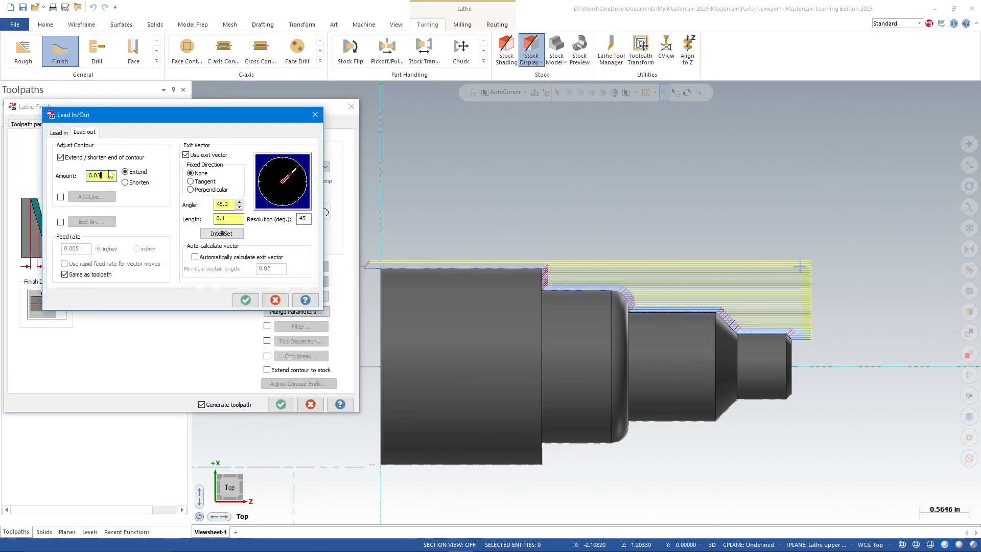
pyautogui.click(246, 300)
pyautogui.click(281, 404)
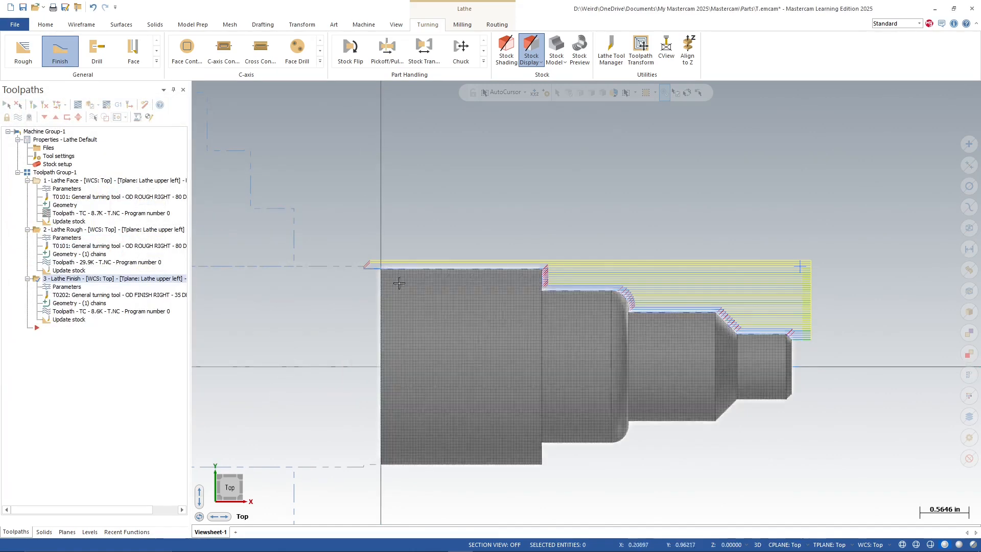
# Create a Cutoff toolpath with its boundary point at the upper back corner of the large diameter
pyautogui.scroll(3, 327, 236)
pyautogui.scroll(-5, 289, 300)
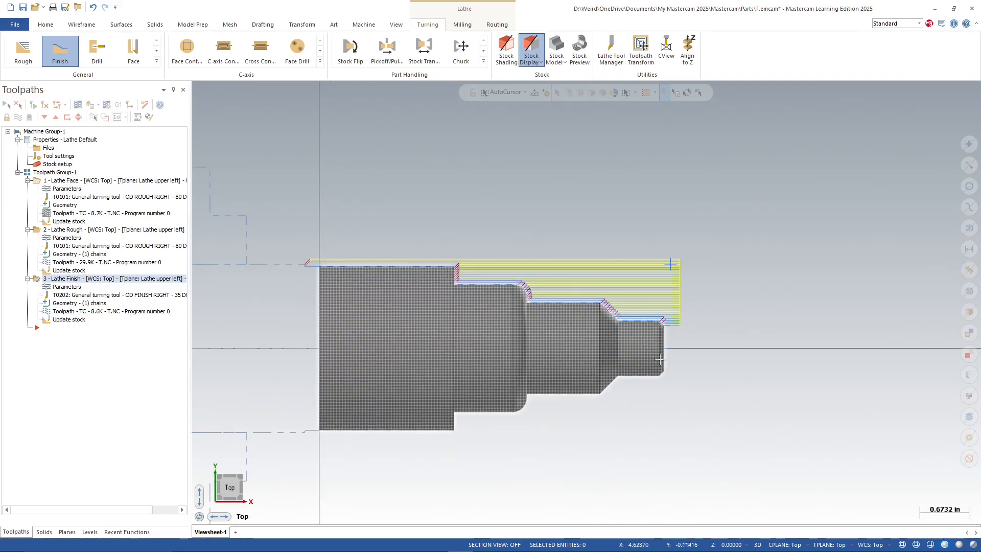
pyautogui.scroll(-1, 718, 367)
pyautogui.scroll(-1, 351, 332)
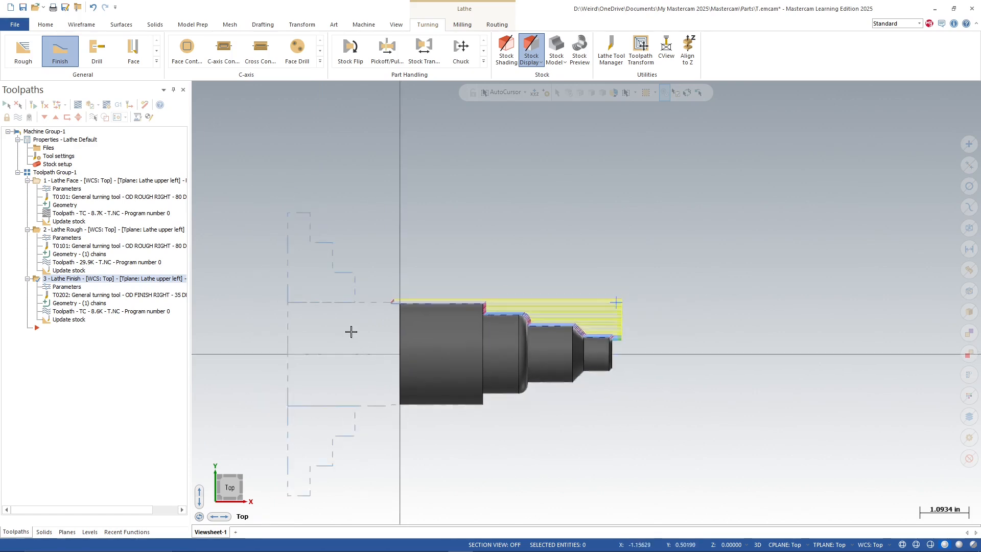
pyautogui.scroll(1, 482, 453)
pyautogui.scroll(1, 536, 366)
pyautogui.click(156, 61)
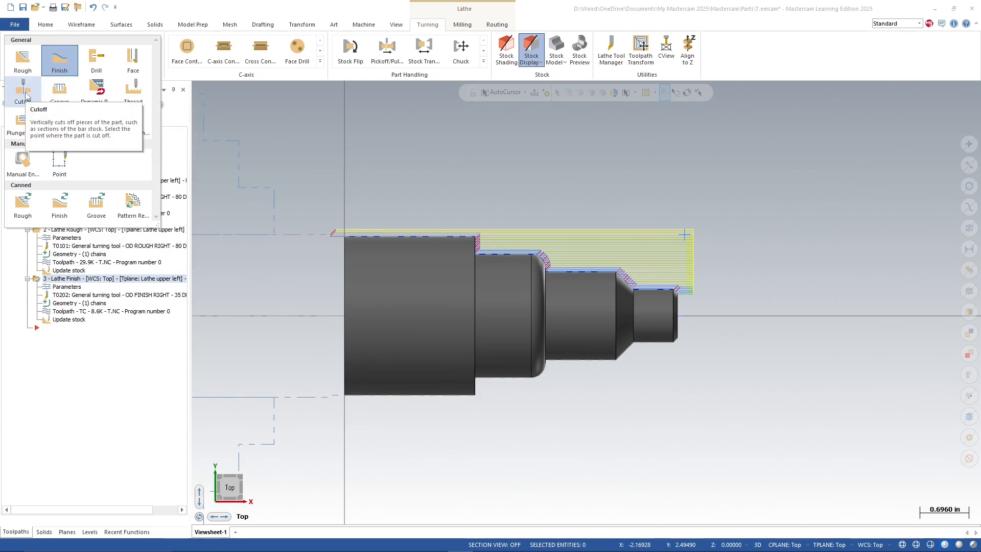
pyautogui.click(23, 92)
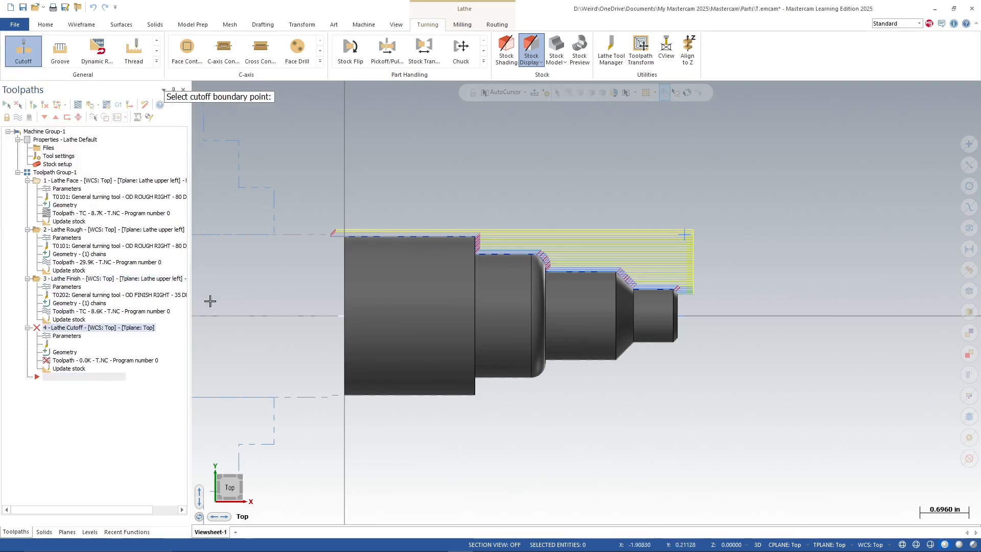
pyautogui.click(345, 238)
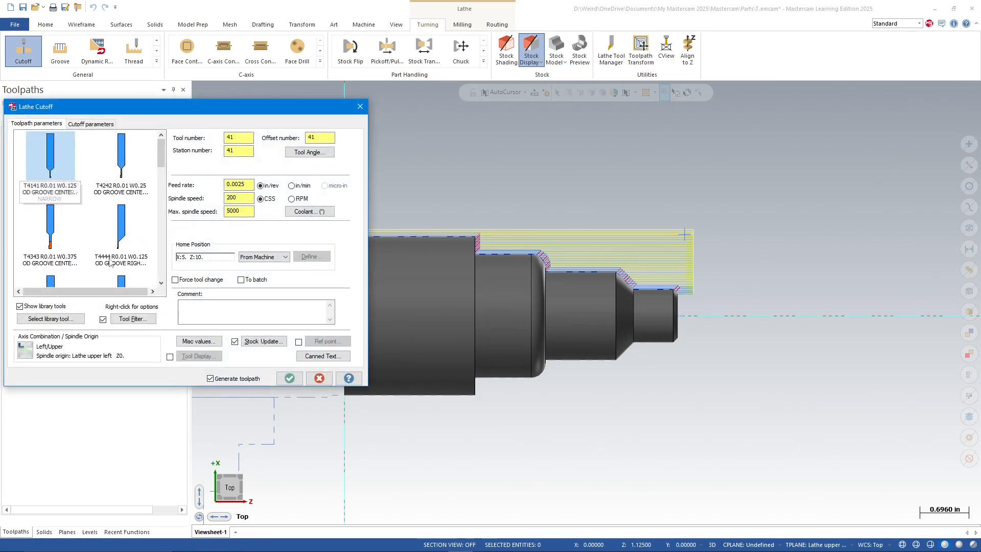
# Choose the 0.125-wide OD Cutoff Right tool as tool and offset number 3, force a tool change, and add the comment CUTOFF
pyautogui.scroll(-5, 114, 258)
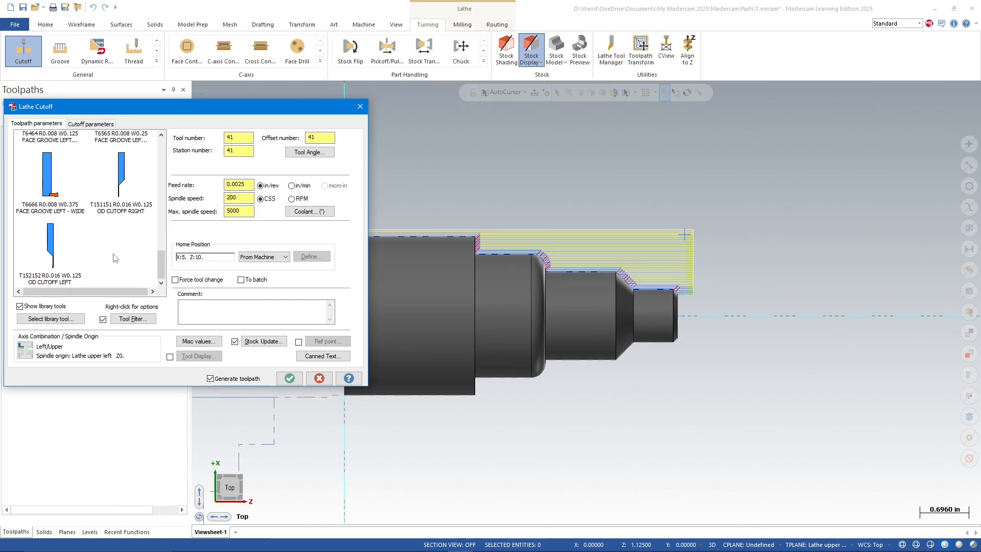
pyautogui.click(125, 187)
pyautogui.press('Tab')
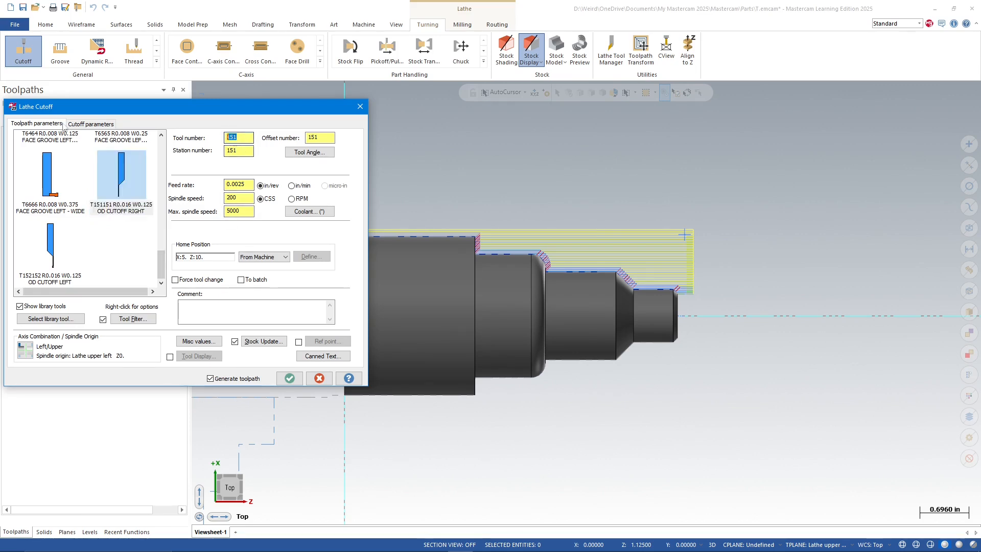
pyautogui.press('Tab')
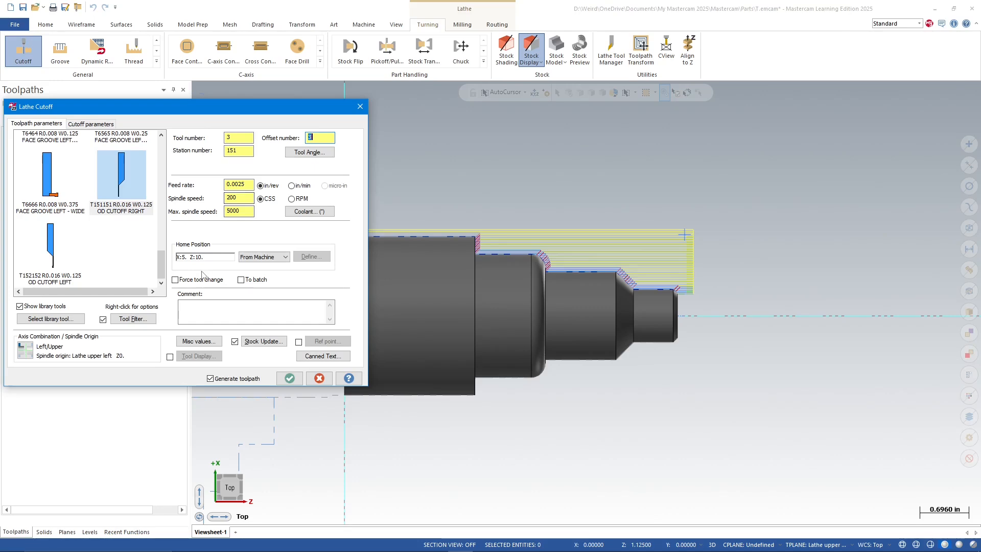
pyautogui.click(176, 279)
pyautogui.click(215, 309)
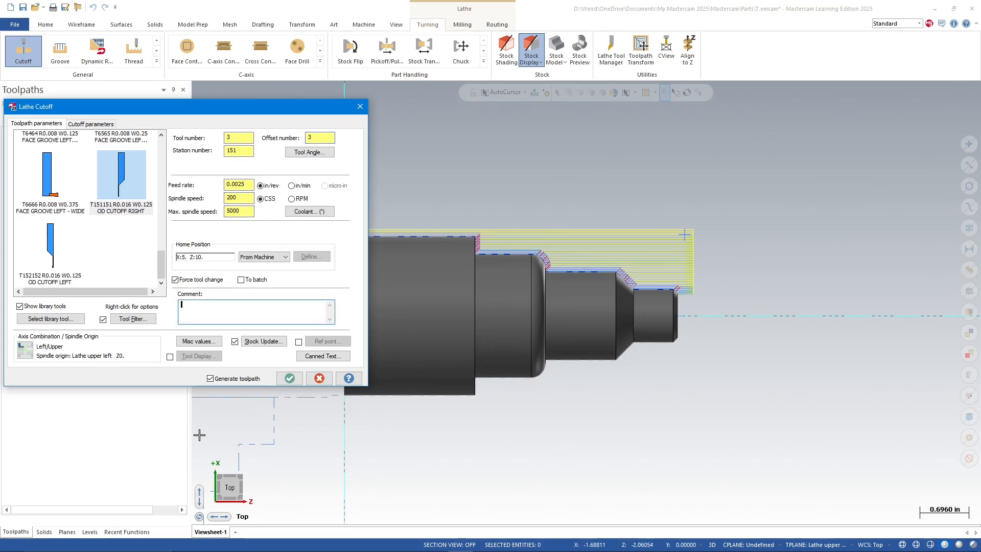
pyautogui.write('CUTOFF')
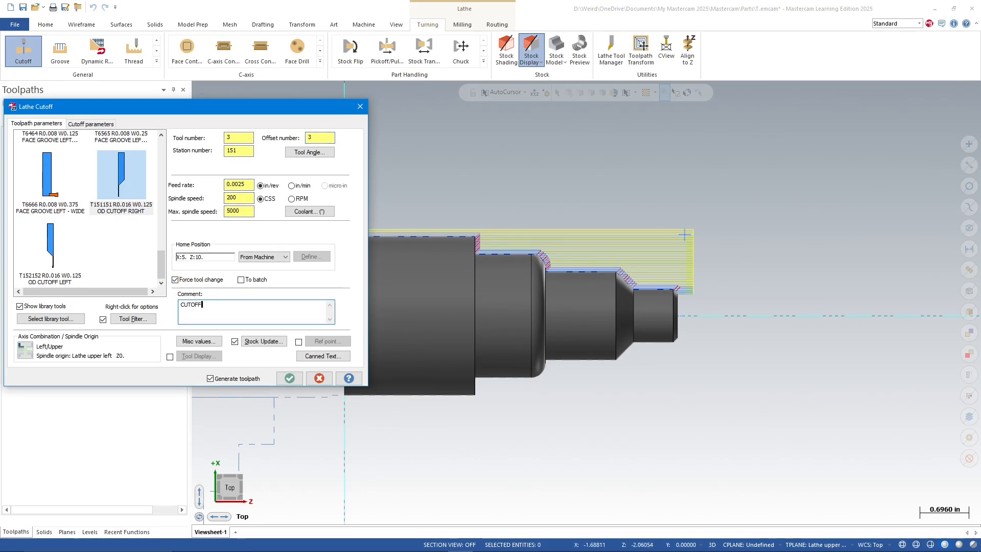
# Set the cutoff operation's stock update to keep the separated piece
pyautogui.click(106, 124)
pyautogui.click(108, 145)
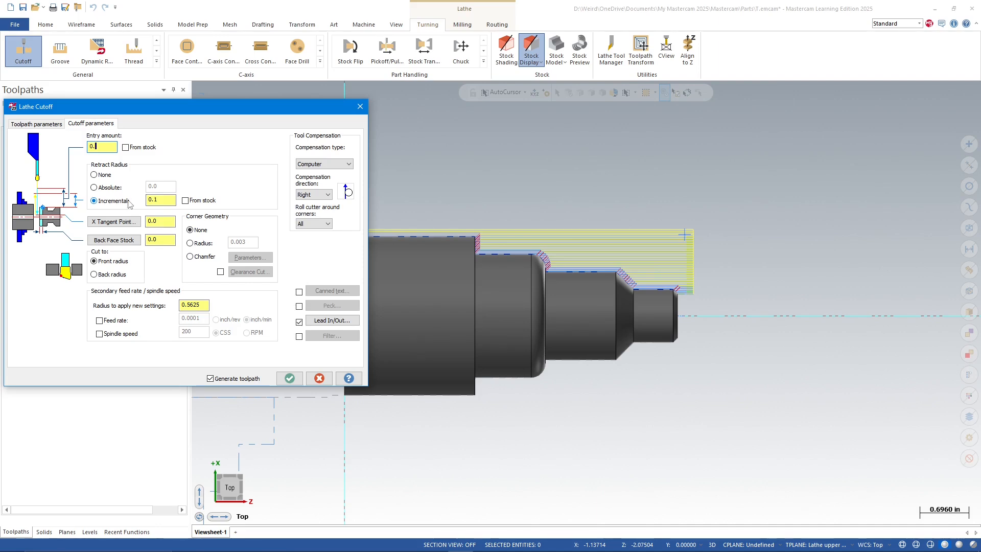
pyautogui.click(54, 124)
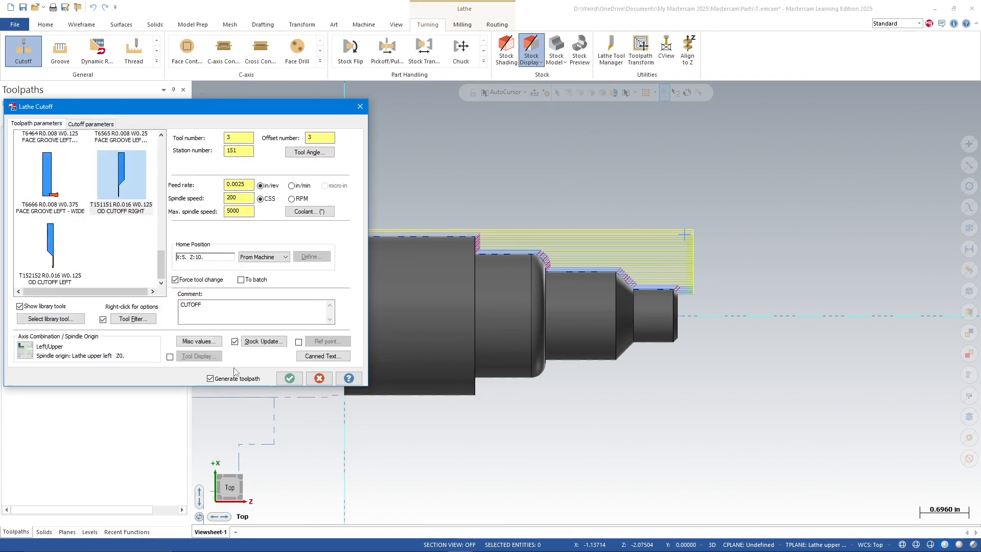
pyautogui.click(263, 341)
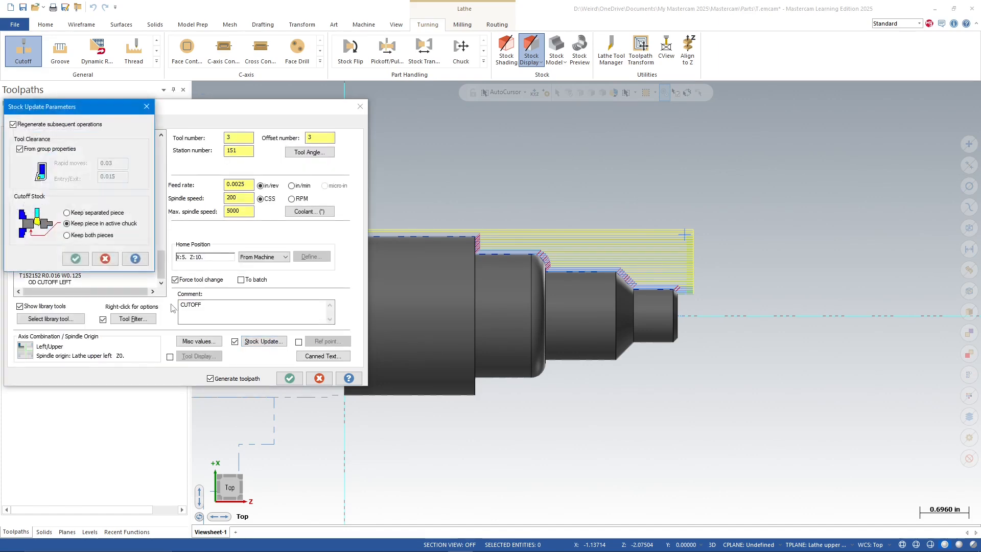
pyautogui.click(81, 213)
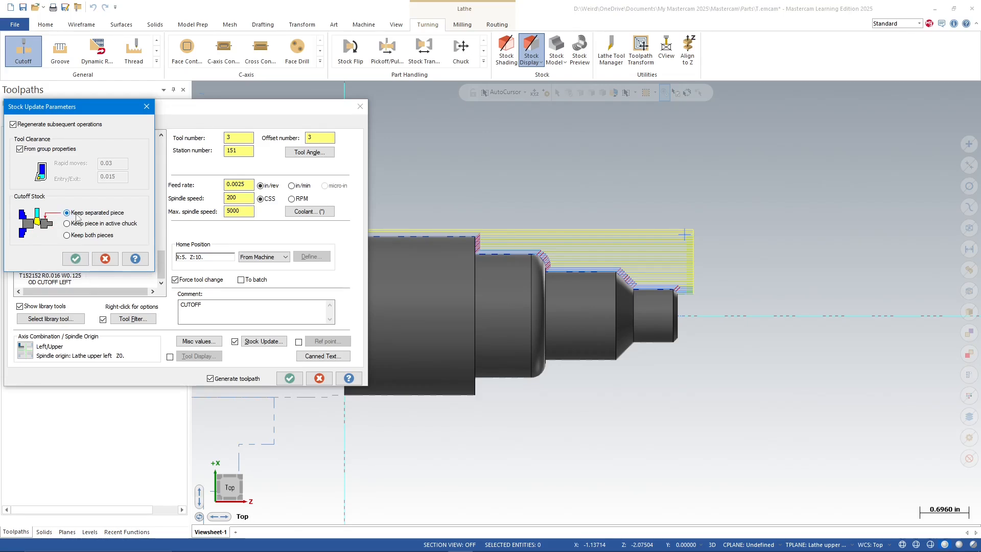
pyautogui.click(75, 258)
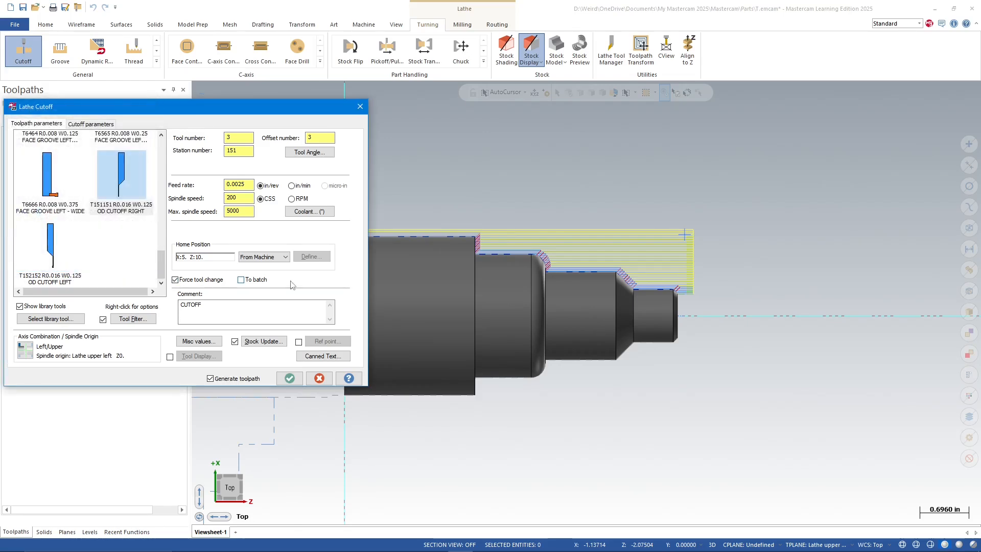
# Check the large diameter on the NIMS print, set the cutoff entry amount to 1.125, and make the retract radius absolute
pyautogui.click(87, 124)
pyautogui.moveTo(118, 111); pyautogui.dragTo(446, 136)
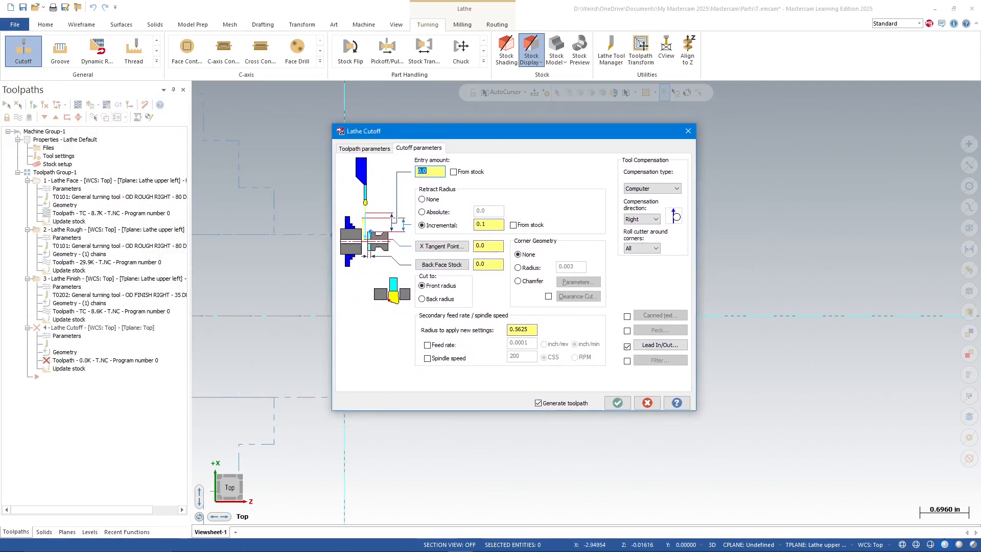
pyautogui.click(285, 541)
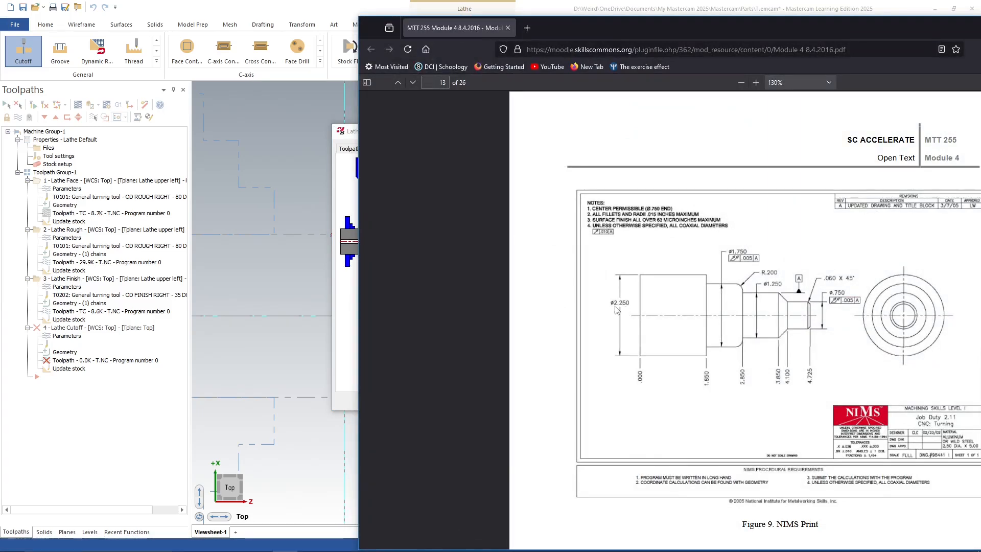
pyautogui.click(344, 291)
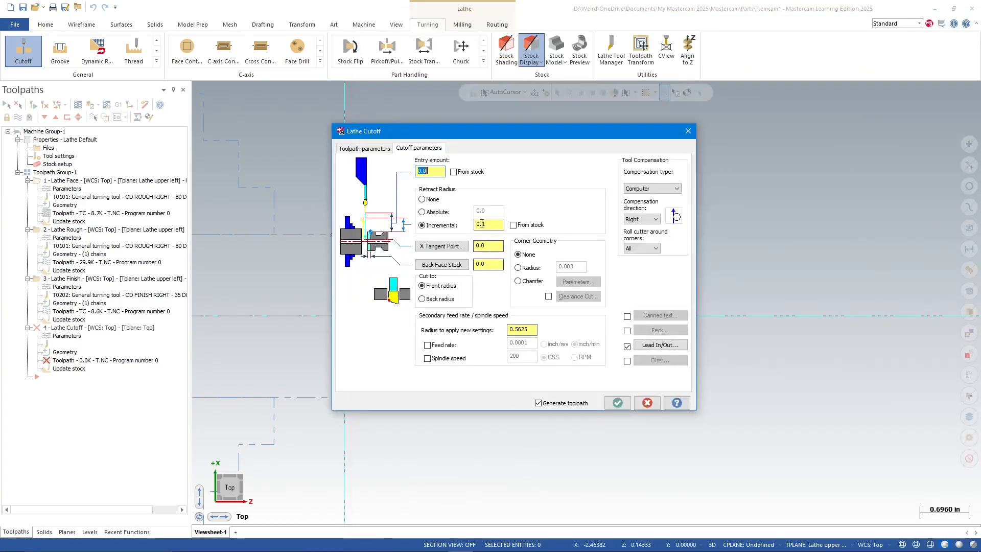
pyautogui.write('2.25')
pyautogui.press('Return')
pyautogui.click(430, 171)
pyautogui.click(466, 173)
pyautogui.click(462, 173)
pyautogui.click(436, 211)
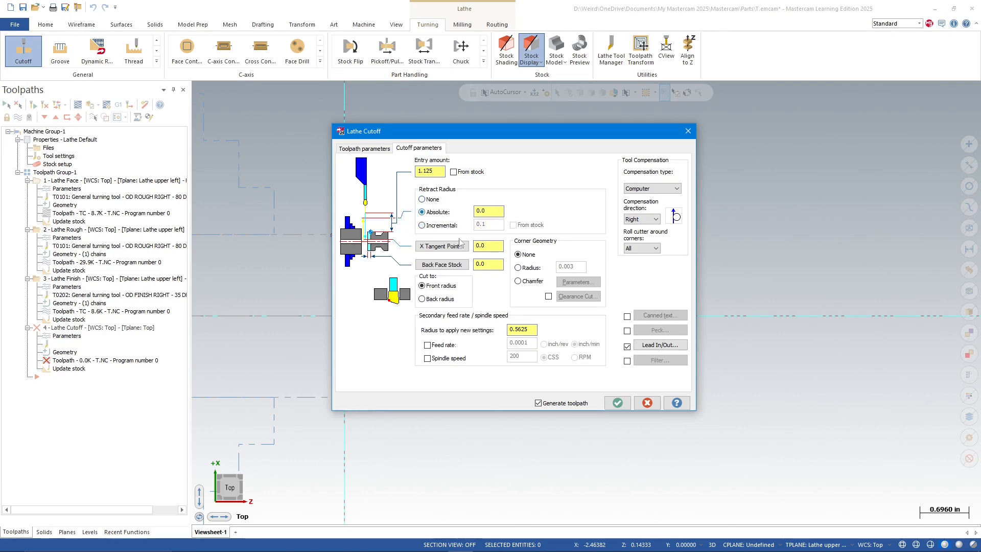
# Take the cutoff entry amount from stock and set the back face stock to 0.03
pyautogui.click(453, 172)
pyautogui.press('BackSpace')
pyautogui.write('.')
pyautogui.write('3')
pyautogui.press('BackSpace')
pyautogui.write('125')
pyautogui.press('BackSpace')
pyautogui.press('BackSpace')
pyautogui.press('BackSpace')
pyautogui.write('03')
pyautogui.press('Return')
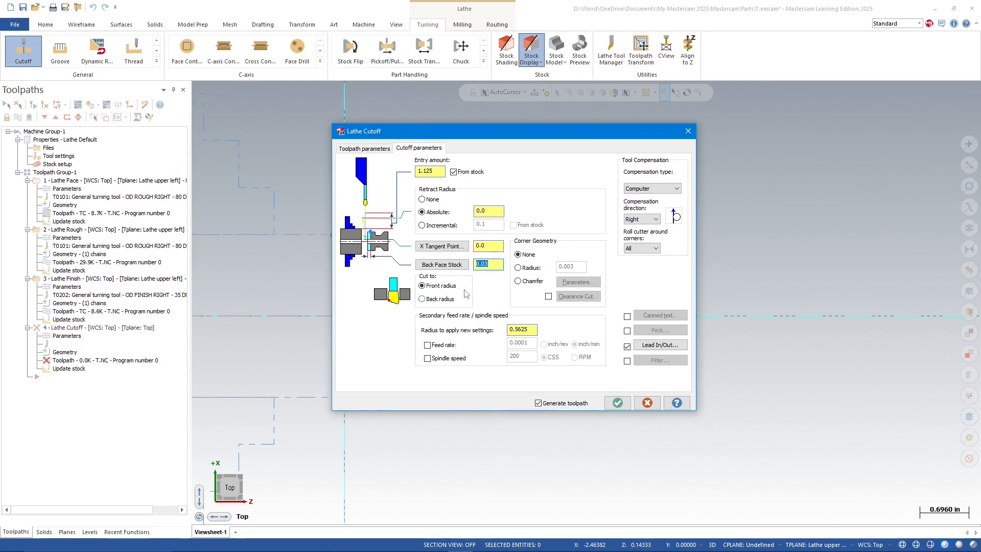
# Add a 0.03-wide chamfer as the cutoff's corner geometry and generate the toolpath
pyautogui.click(526, 284)
pyautogui.click(578, 282)
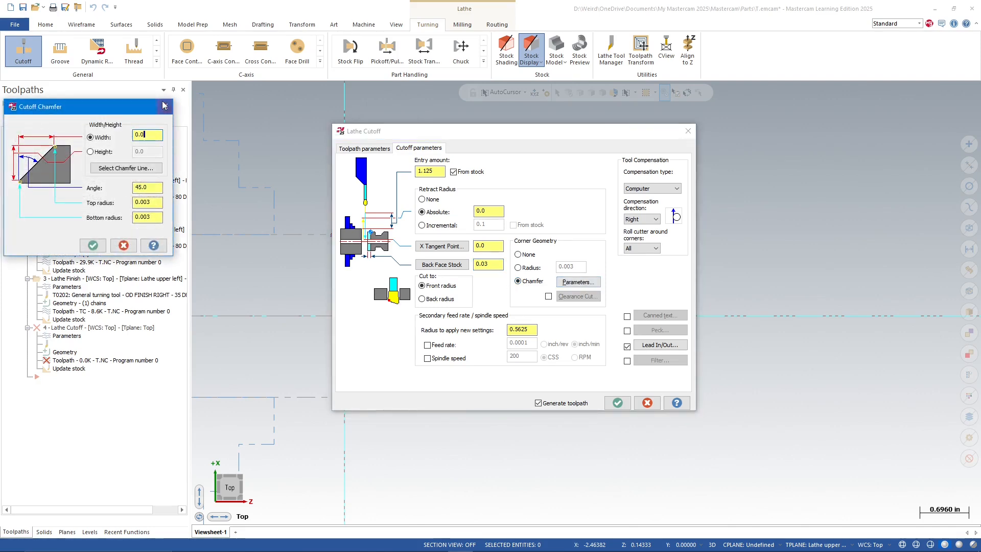
pyautogui.write('3')
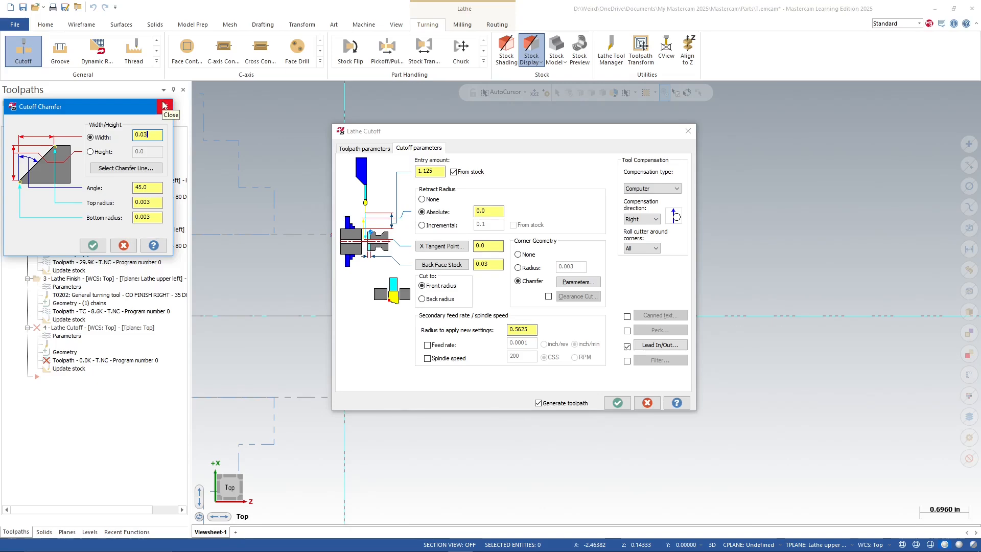
pyautogui.click(93, 245)
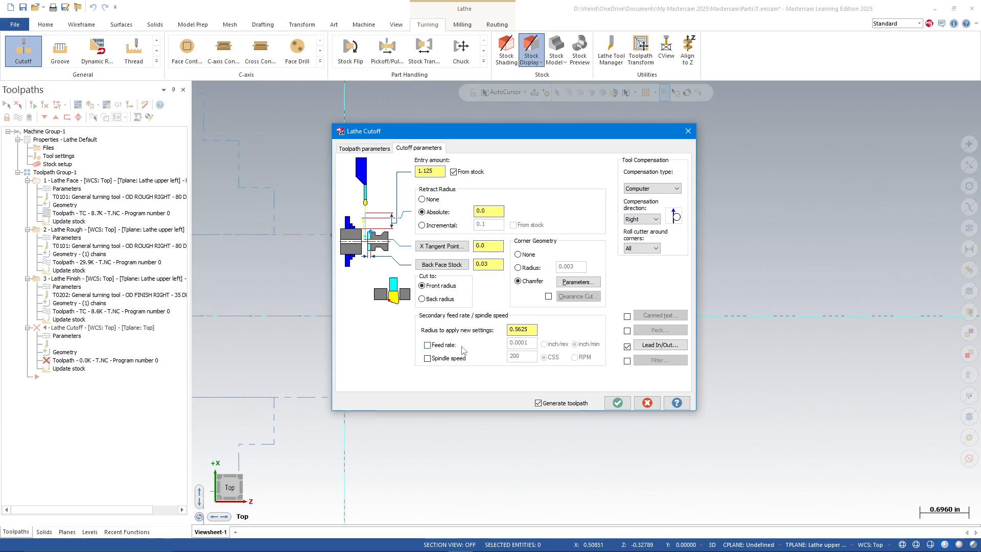
pyautogui.click(618, 403)
pyautogui.scroll(-1, 426, 227)
pyautogui.scroll(6, 347, 238)
pyautogui.scroll(-3, 365, 223)
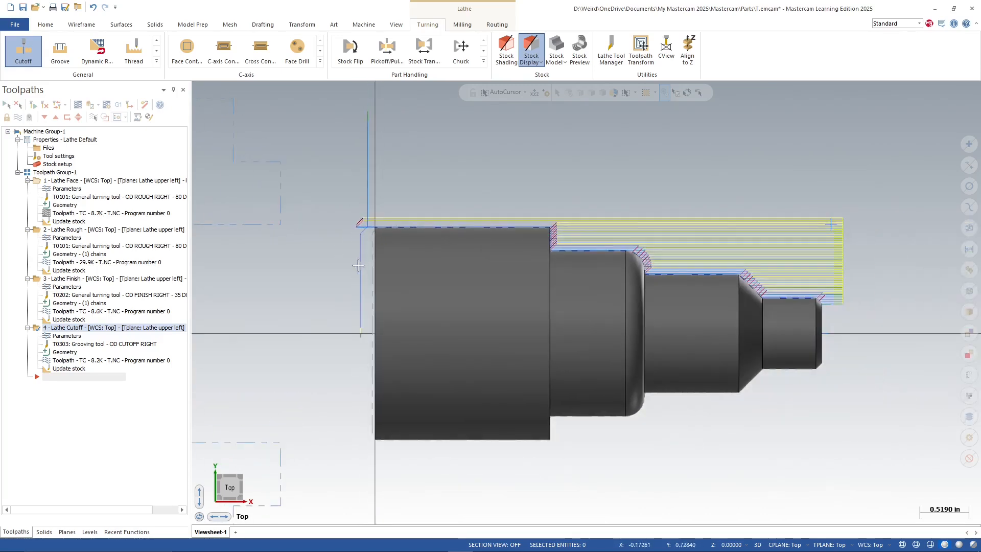
# Verify the cutoff operation in the simulator, checking the cut behind the large diameter, and close the simulation
pyautogui.scroll(-4, 358, 264)
pyautogui.click(97, 103)
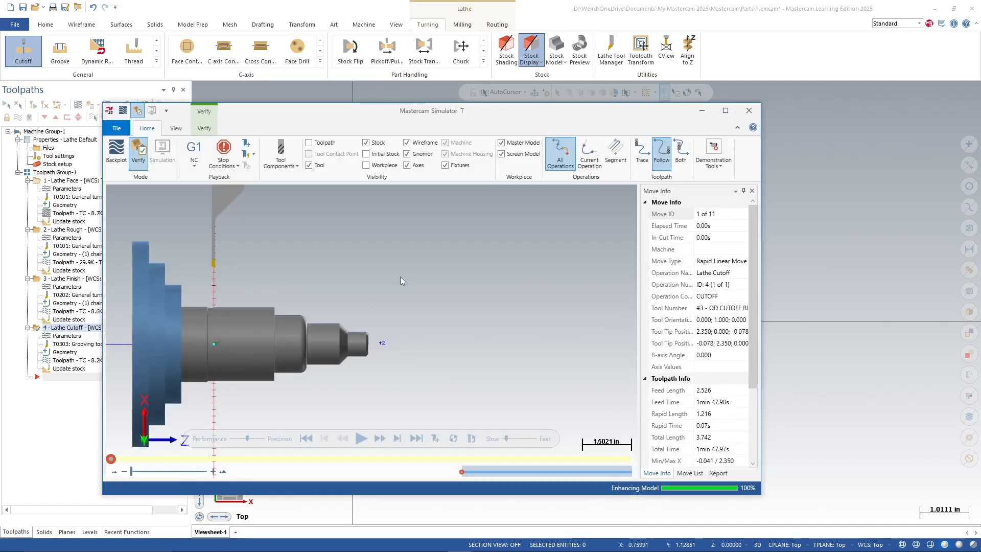
pyautogui.click(360, 438)
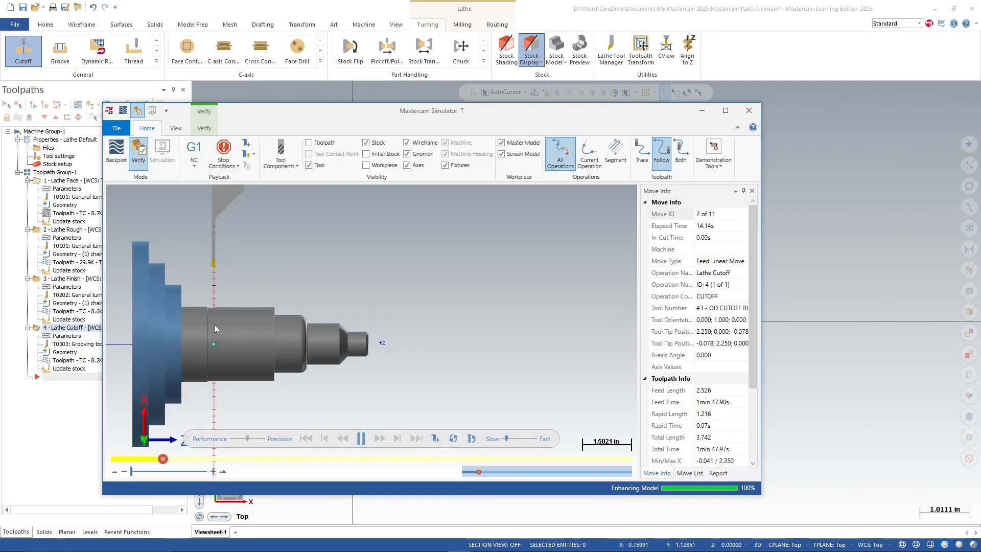
pyautogui.scroll(1, 204, 309)
pyautogui.scroll(1, 232, 333)
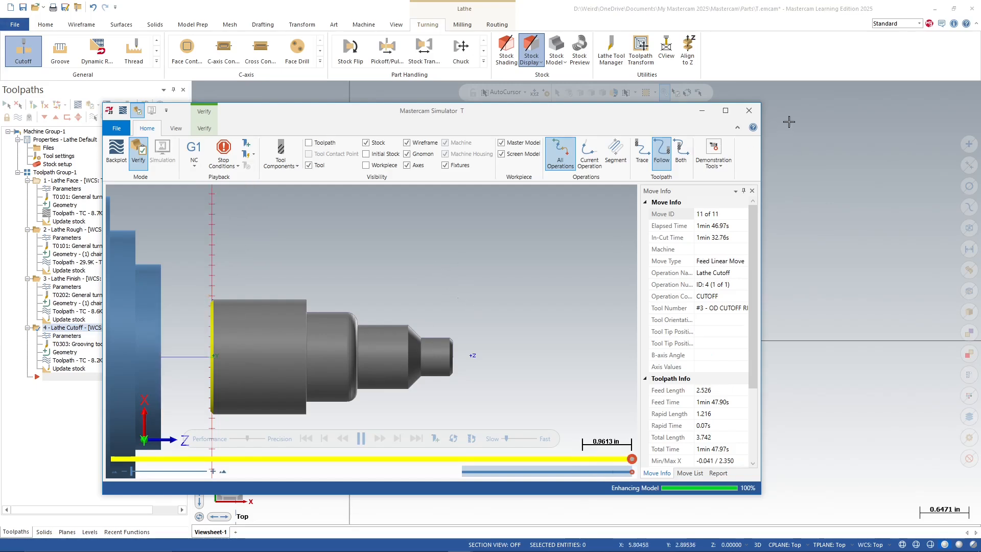
pyautogui.click(751, 115)
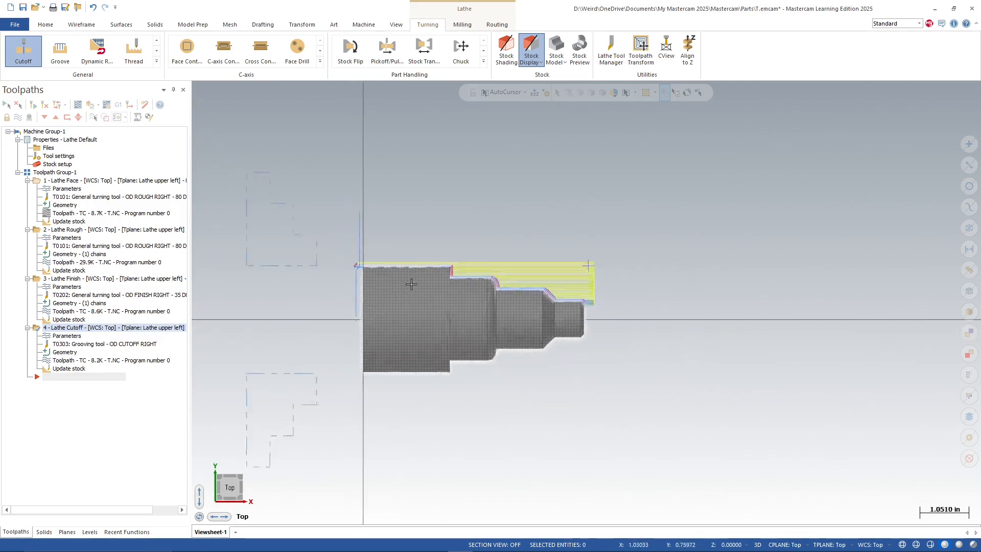
# Simulate all operations of Toolpath Group-1 from facing through cutoff in Verify and close the simulation
pyautogui.click(51, 174)
pyautogui.click(91, 105)
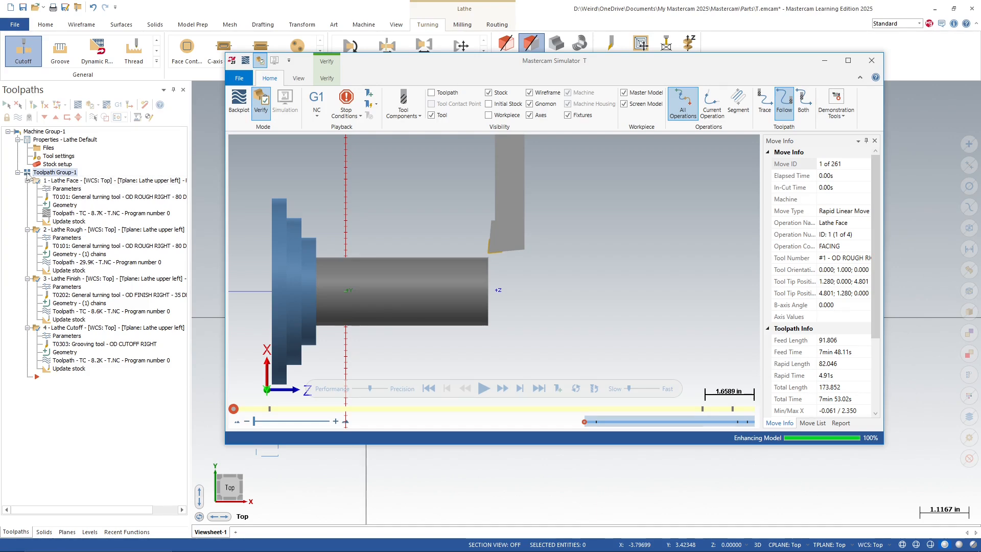
pyautogui.click(482, 389)
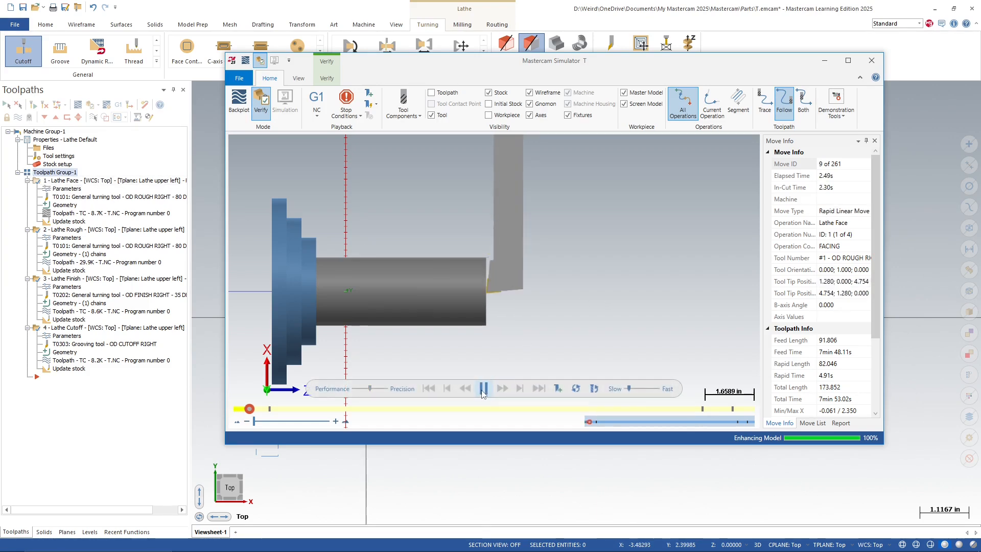
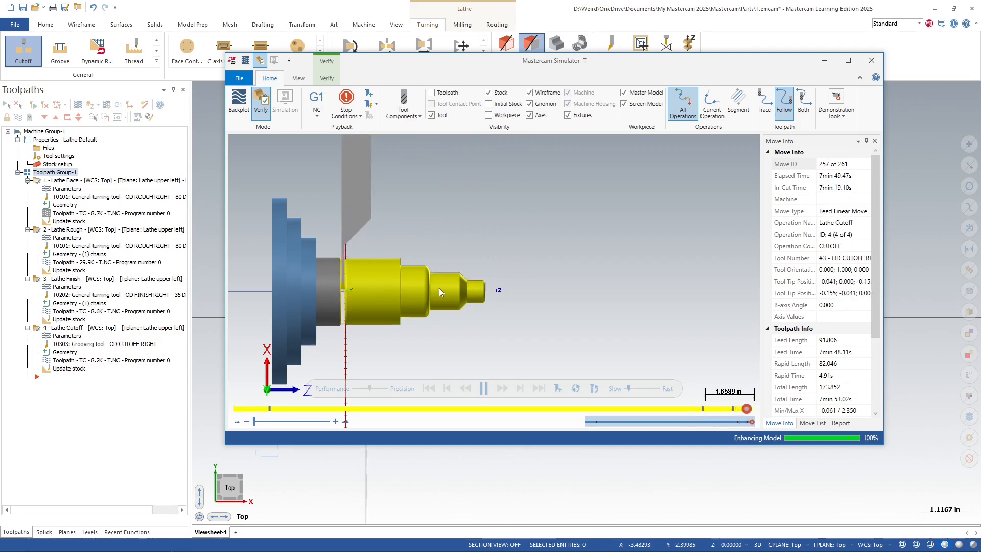
pyautogui.scroll(-4, 475, 307)
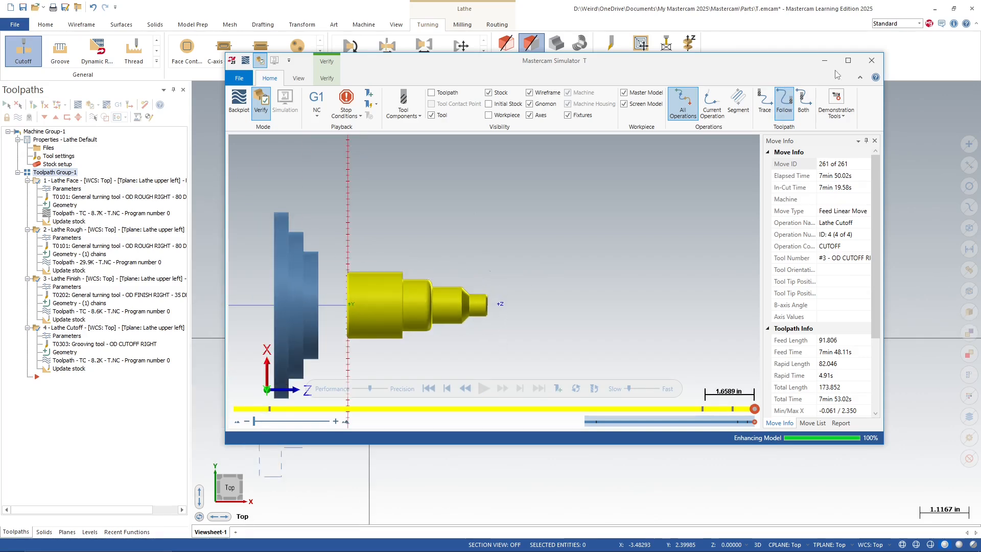
pyautogui.click(870, 61)
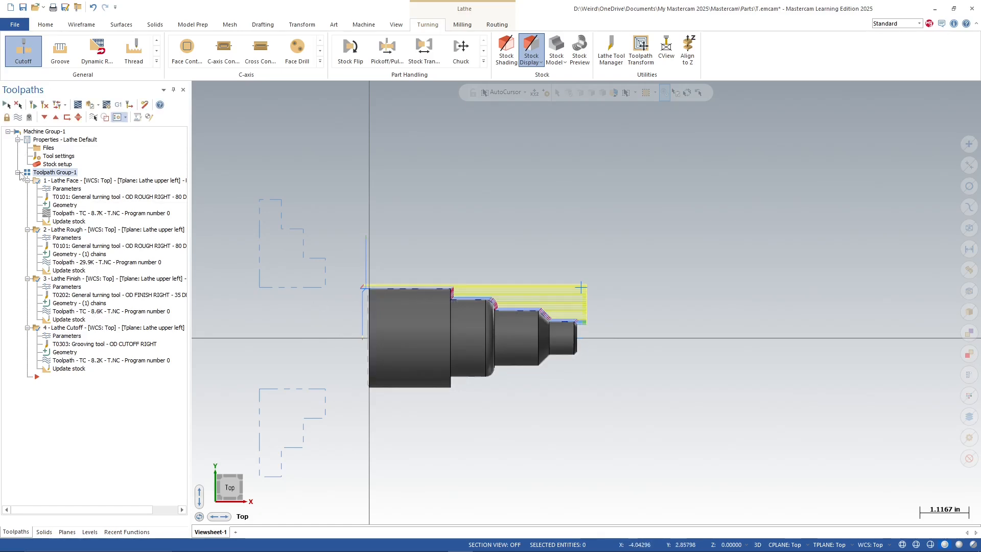
# Create a new toolpath group named Backside in the machine group
pyautogui.rightClick(41, 135)
pyautogui.moveTo(108, 199)
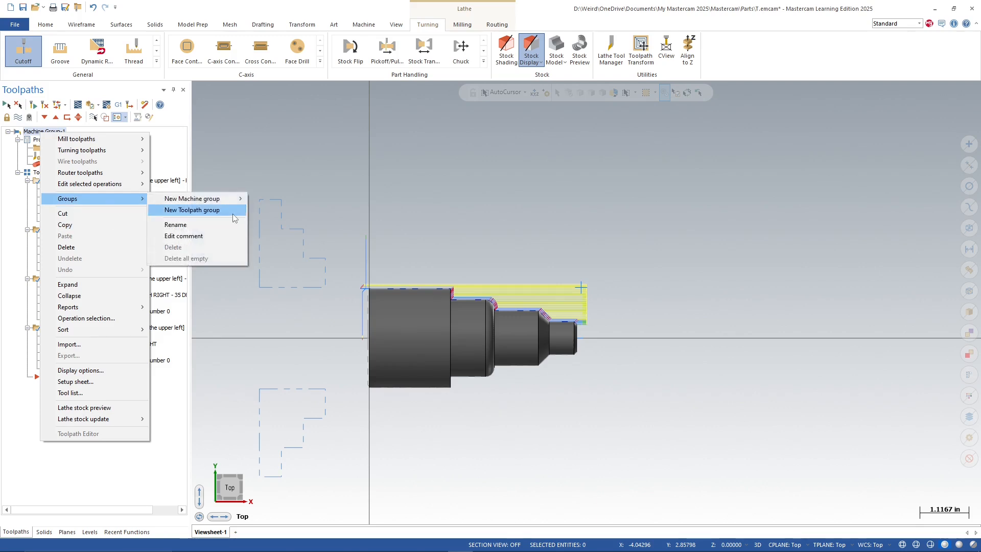
pyautogui.click(232, 212)
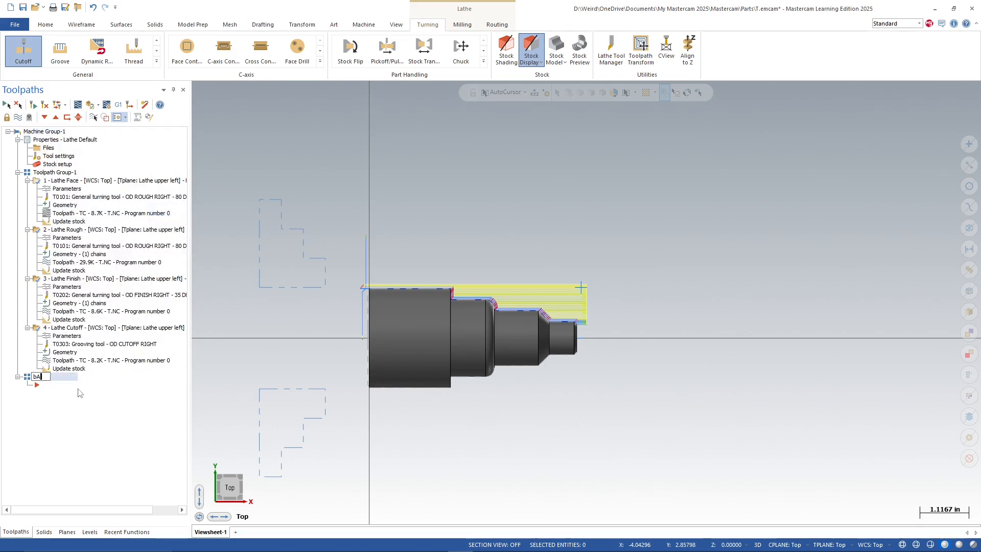
pyautogui.write('Backside')
pyautogui.press('Return')
# Rename Toolpath Group-1 as Front Side
pyautogui.click(56, 174)
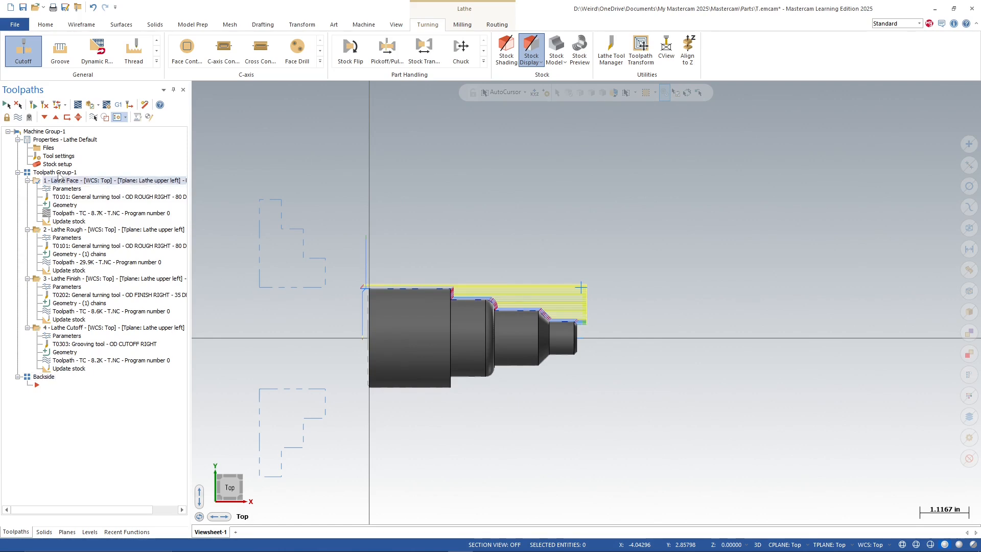
pyautogui.doubleClick(56, 173)
pyautogui.doubleClick(57, 173)
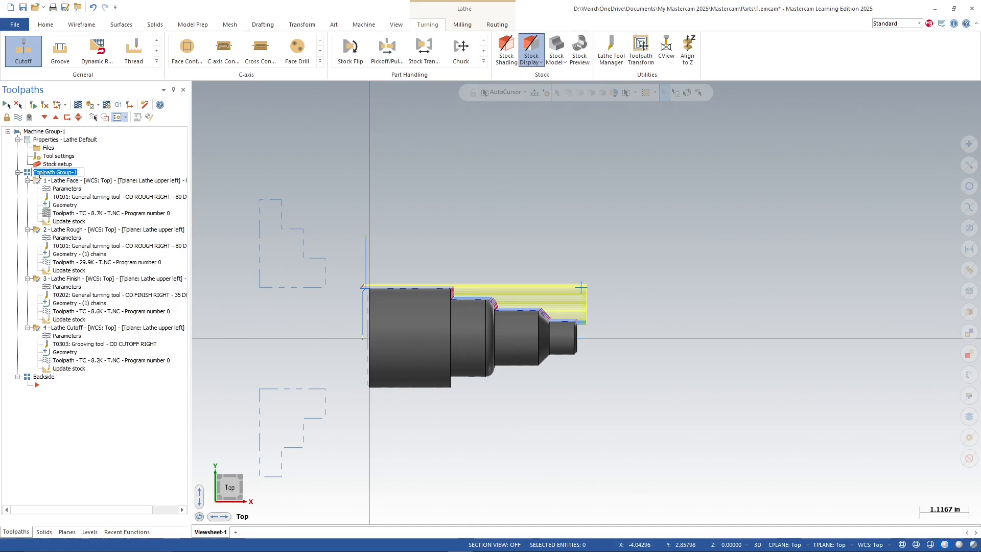
pyautogui.write('Front Side')
pyautogui.press('Return')
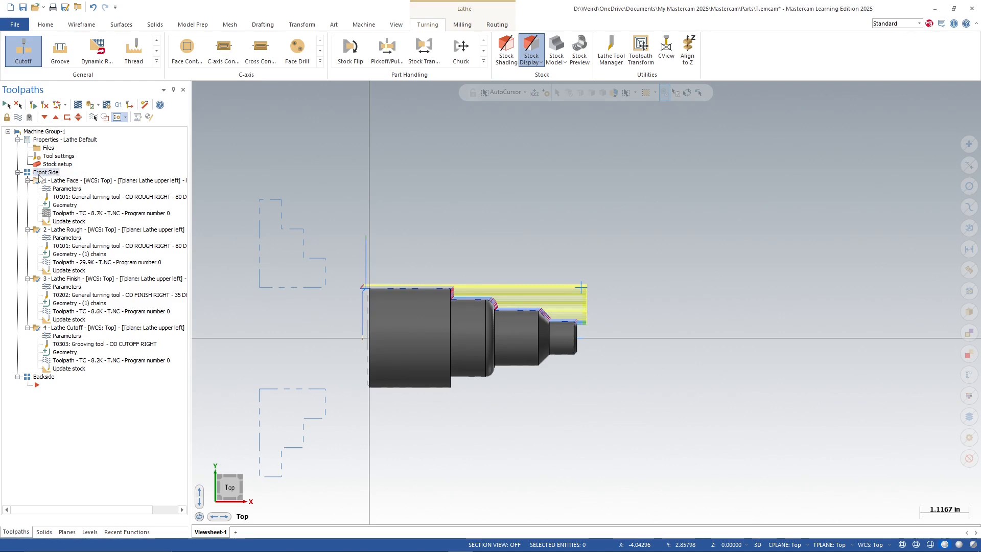
# Start a Lathe Stock Flip operation in the Backside group and select the part geometry to transfer
pyautogui.click(45, 385)
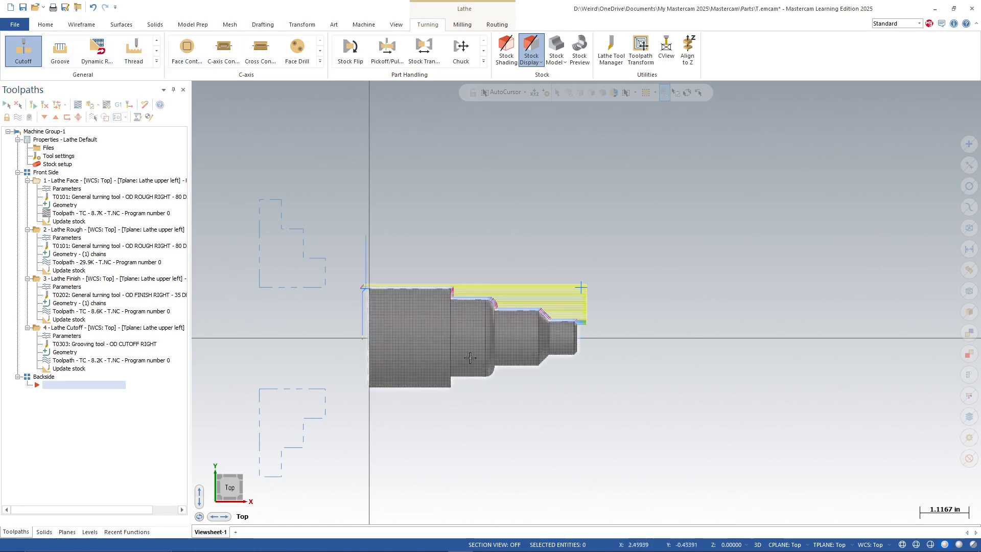
pyautogui.click(344, 56)
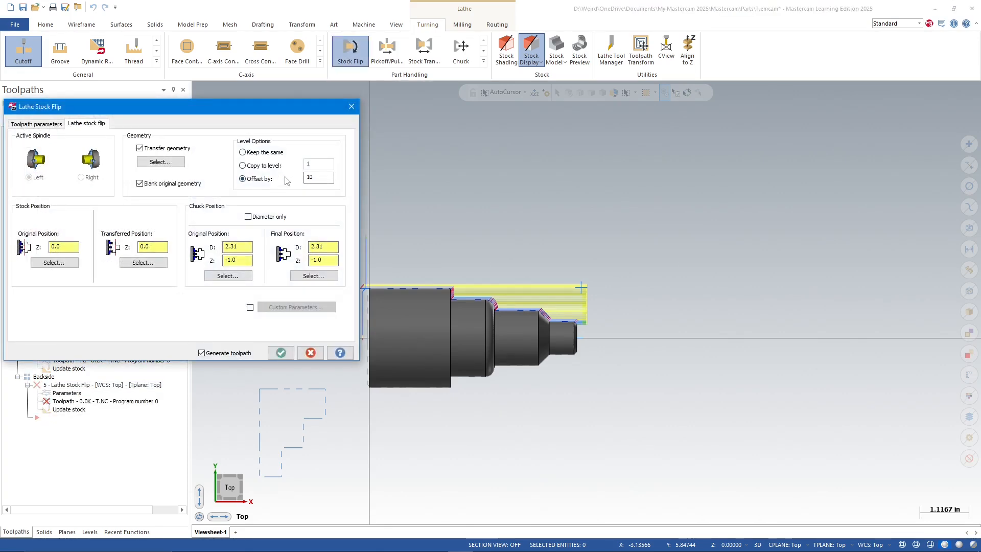
pyautogui.click(158, 161)
pyautogui.click(549, 115)
# Set the stock flip's transferred position to Z 4.725 by picking the centre of the small end face
pyautogui.click(144, 262)
pyautogui.scroll(2, 493, 306)
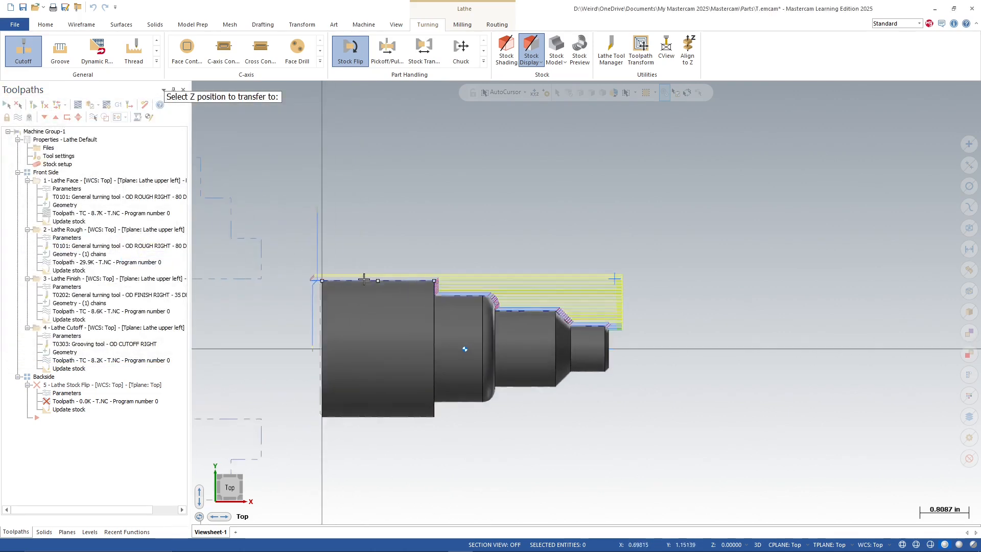
pyautogui.click(323, 284)
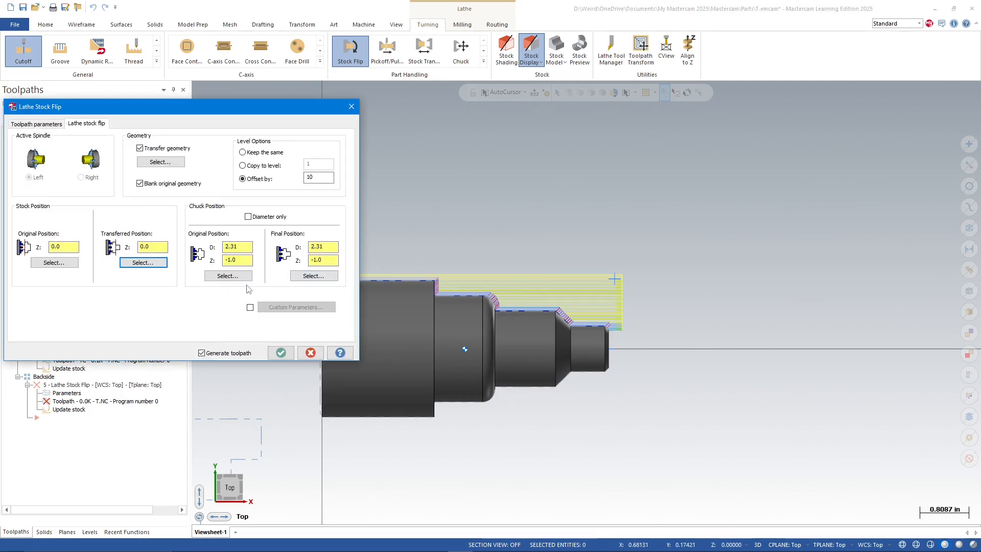
pyautogui.click(144, 262)
pyautogui.moveTo(285, 296); pyautogui.dragTo(673, 420, button='middle')
pyautogui.click(611, 352)
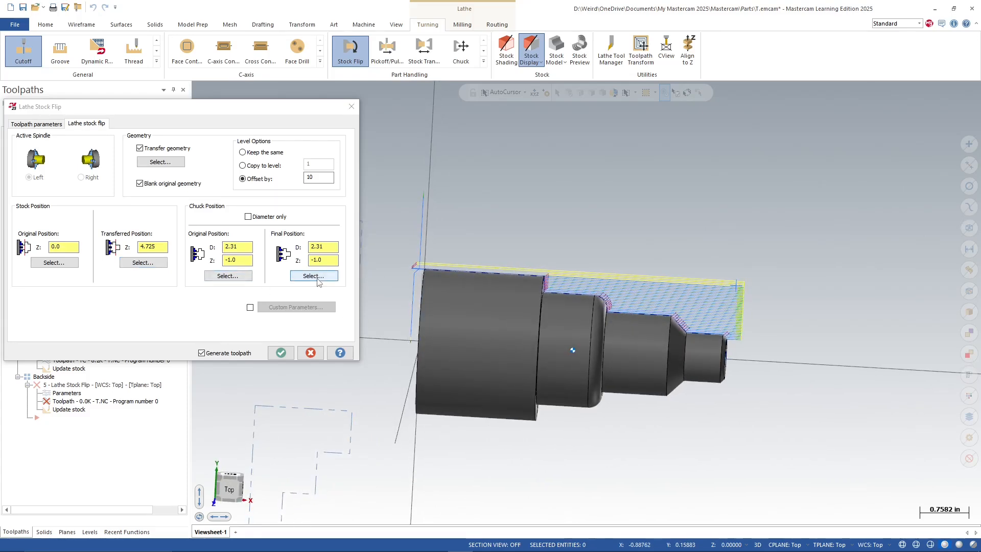
pyautogui.click(317, 280)
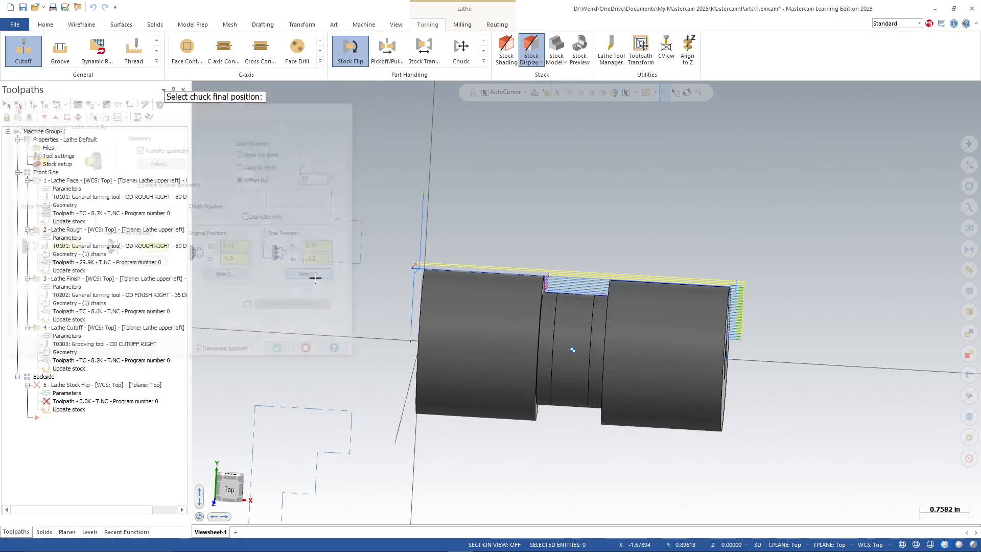
pyautogui.moveTo(460, 321)
pyautogui.mouseDown(button='middle')
pyautogui.moveTo(487, 398)
pyautogui.moveTo(478, 424)
pyautogui.moveTo(553, 329)
pyautogui.mouseUp(button='middle')
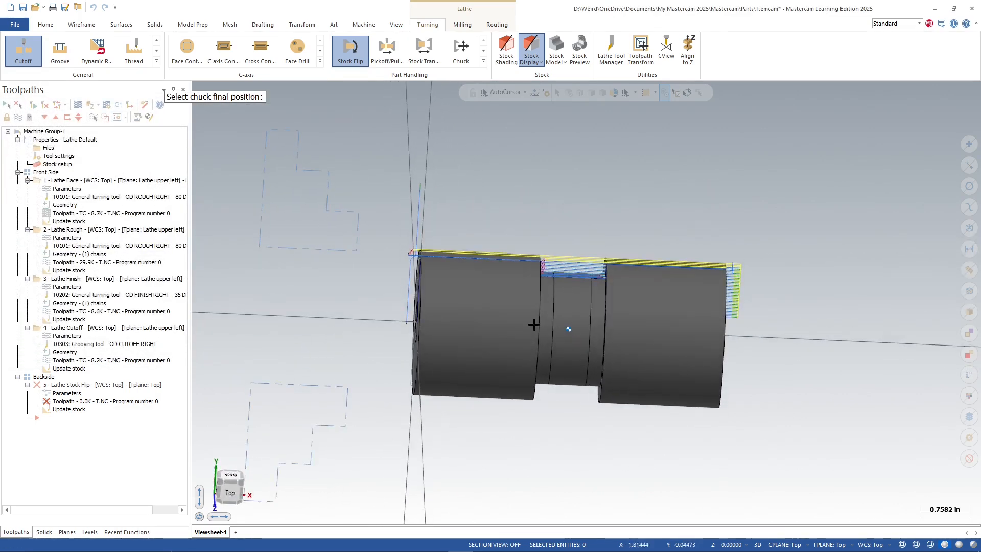
pyautogui.click(537, 328)
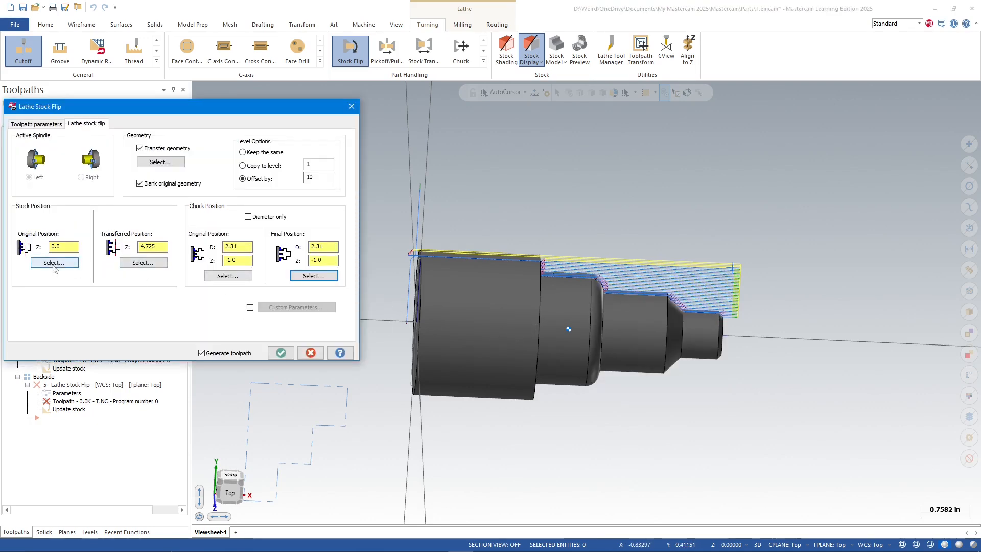
pyautogui.click(227, 276)
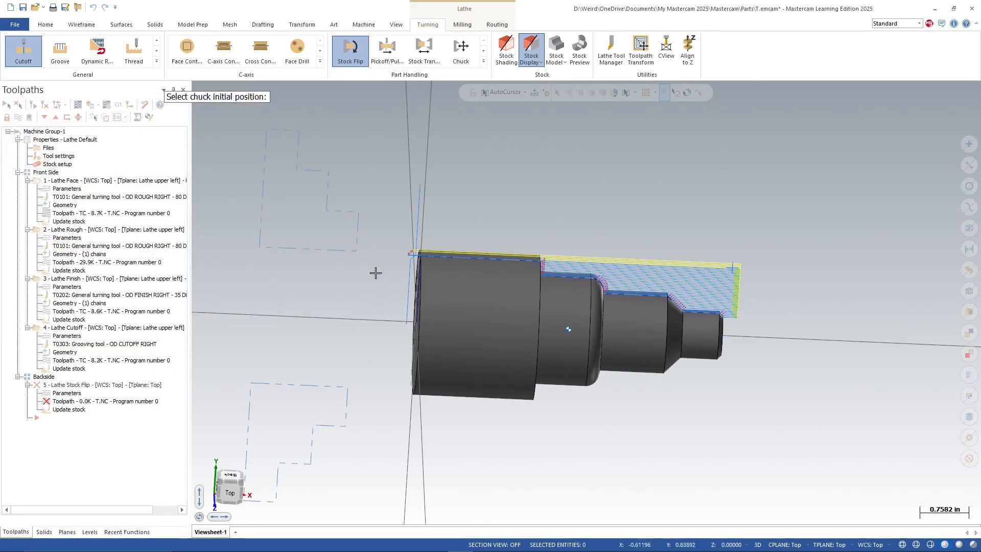
pyautogui.press('Escape')
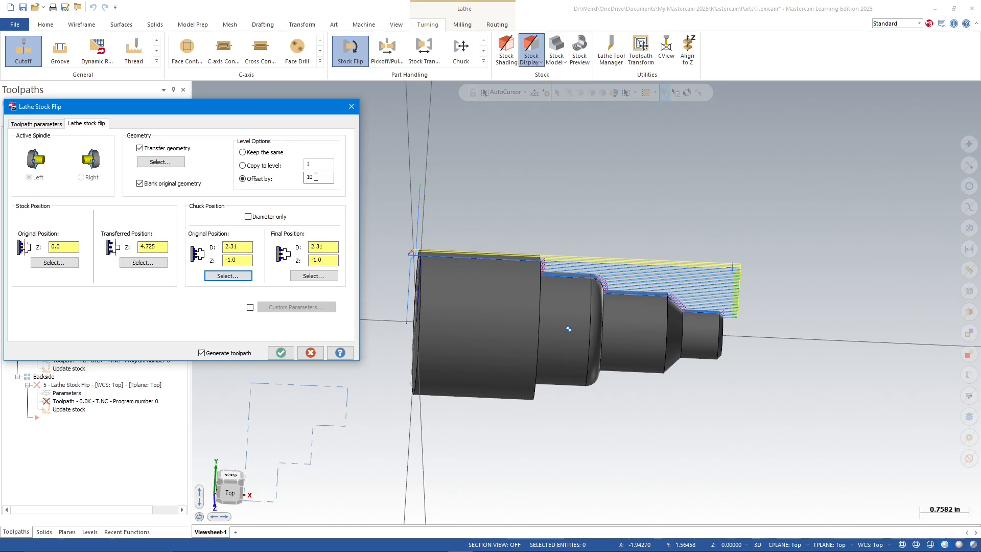
# Pick a chuck final position of D 0.080011, Z 2.07579 on the flipped part and generate the stock flip
pyautogui.click(313, 275)
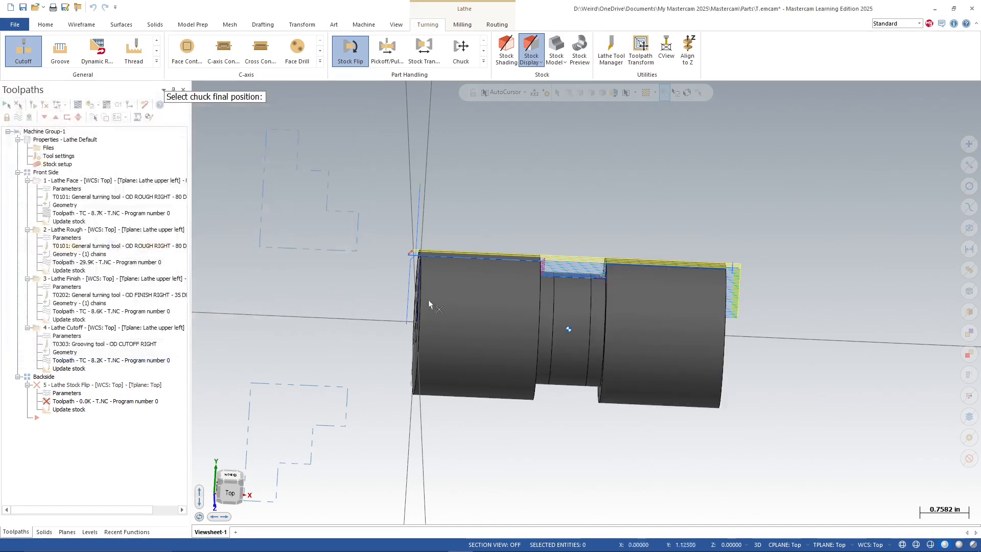
pyautogui.click(553, 326)
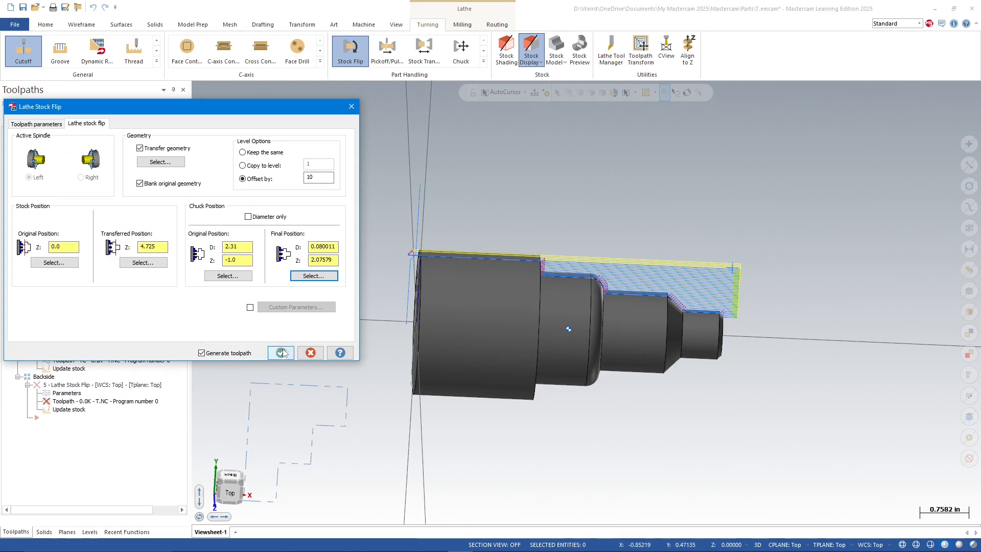
pyautogui.click(281, 352)
pyautogui.moveTo(585, 223); pyautogui.dragTo(599, 241, button='middle')
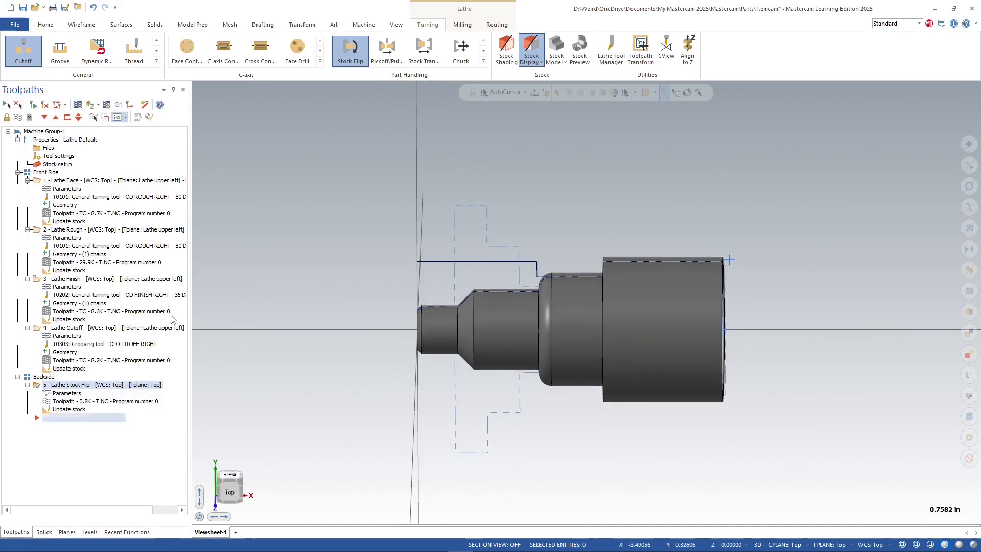
# Edit the stock flip's chuck final position to D 1.75, Z 2.65 on the diameter behind the large shoulder, regenerate it and inspect the flipped part
pyautogui.click(69, 394)
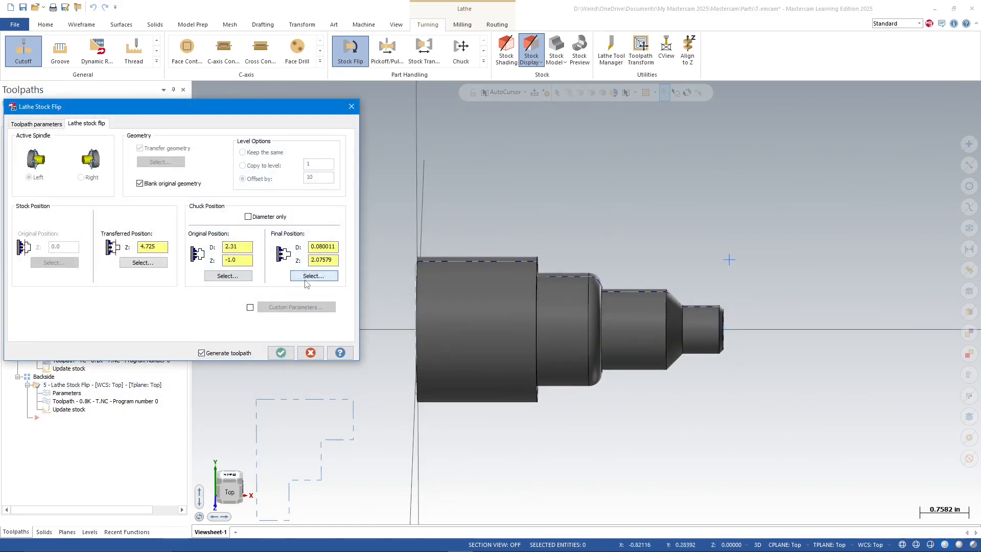
pyautogui.click(305, 277)
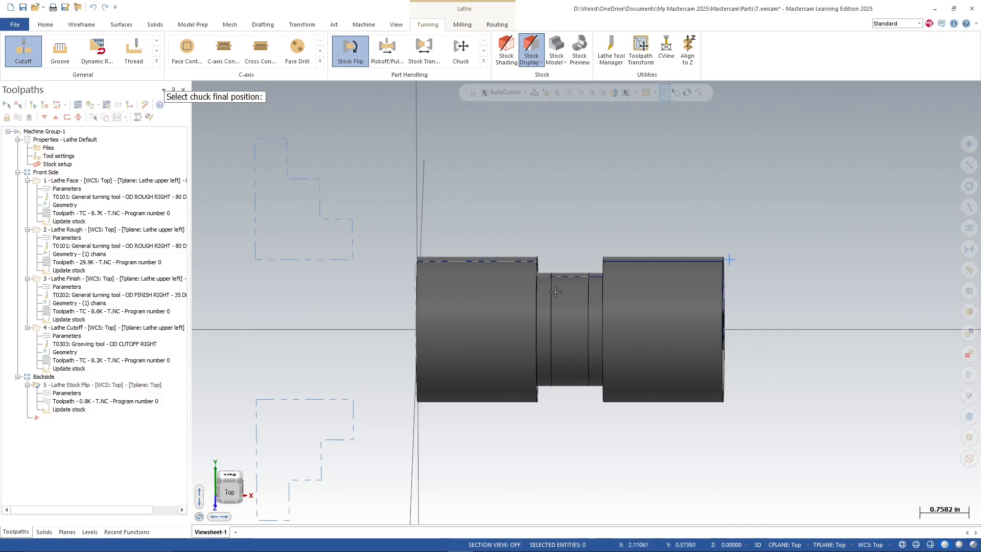
pyautogui.click(589, 277)
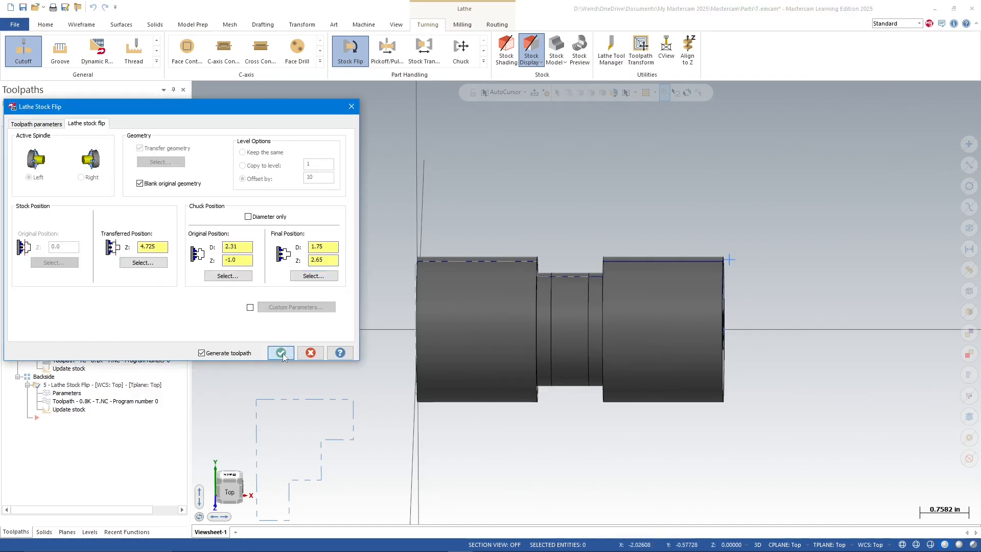
pyautogui.click(281, 353)
pyautogui.moveTo(505, 368); pyautogui.dragTo(525, 258, button='middle')
pyautogui.moveTo(584, 290); pyautogui.dragTo(531, 388, button='middle')
pyautogui.click(228, 498)
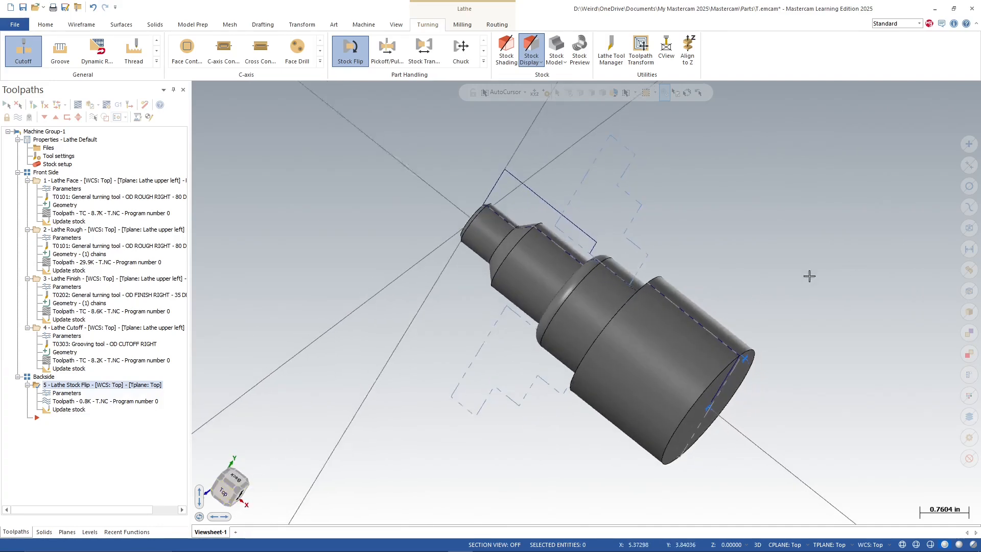
pyautogui.scroll(3, 622, 252)
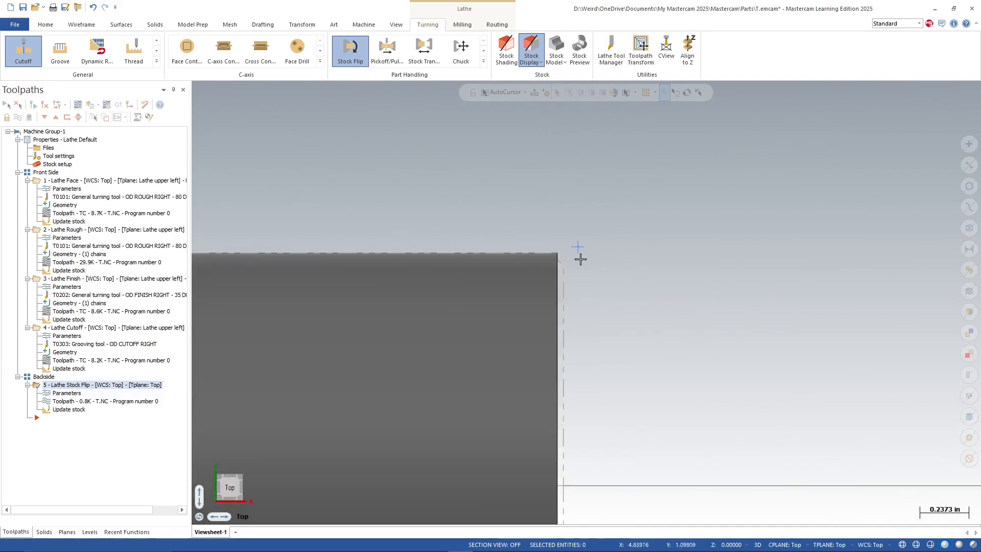
pyautogui.scroll(-3, 580, 258)
# Reselect the chuck's final position on the edge just behind the large-diameter shoulder and regenerate the stock flip
pyautogui.click(67, 393)
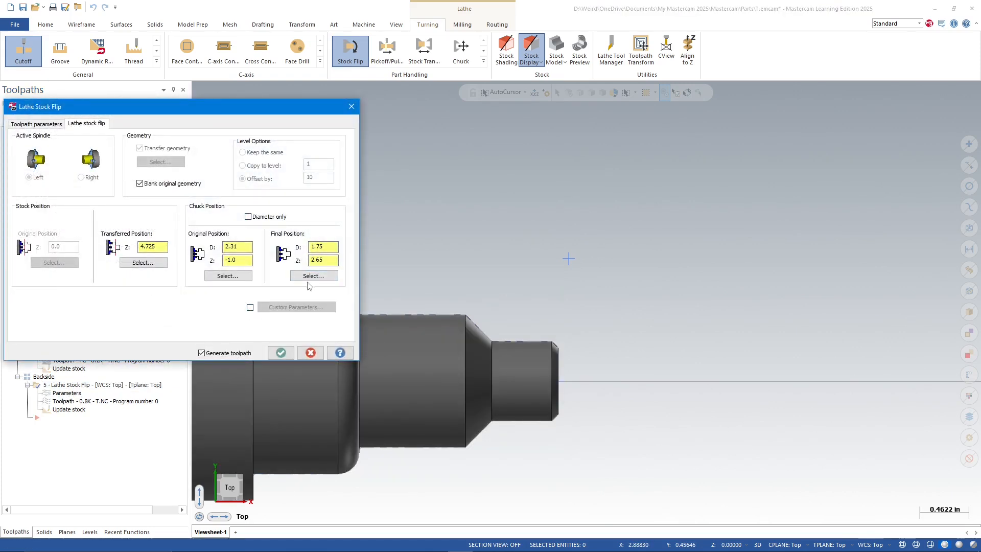
pyautogui.click(310, 277)
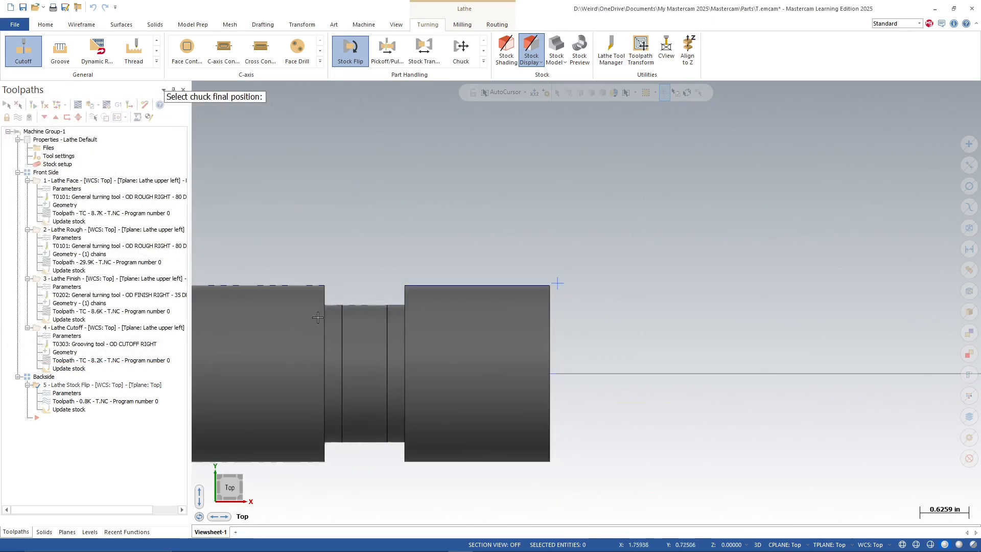
pyautogui.click(386, 306)
pyautogui.click(281, 353)
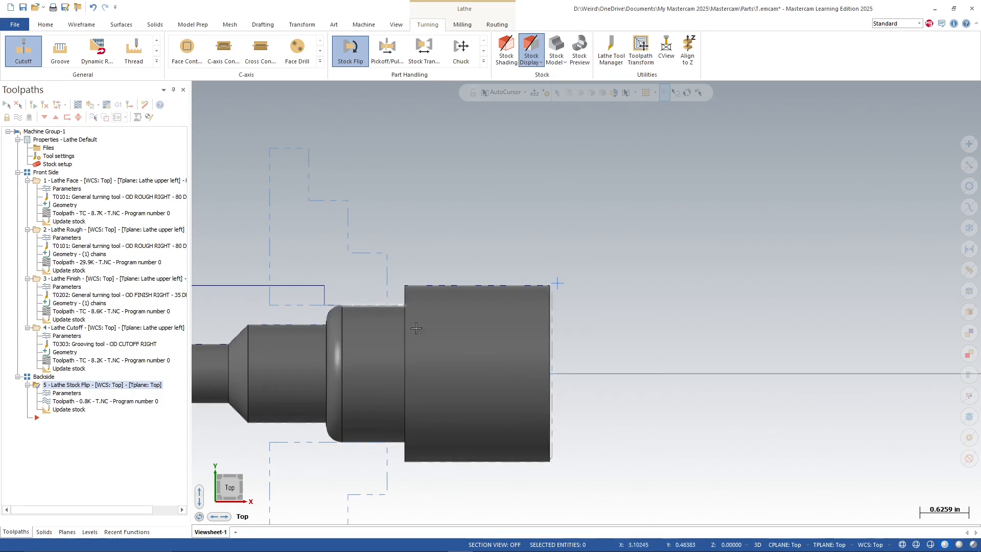
pyautogui.scroll(-3, 513, 345)
pyautogui.moveTo(615, 372); pyautogui.dragTo(585, 396, button='middle')
pyautogui.scroll(4, 558, 361)
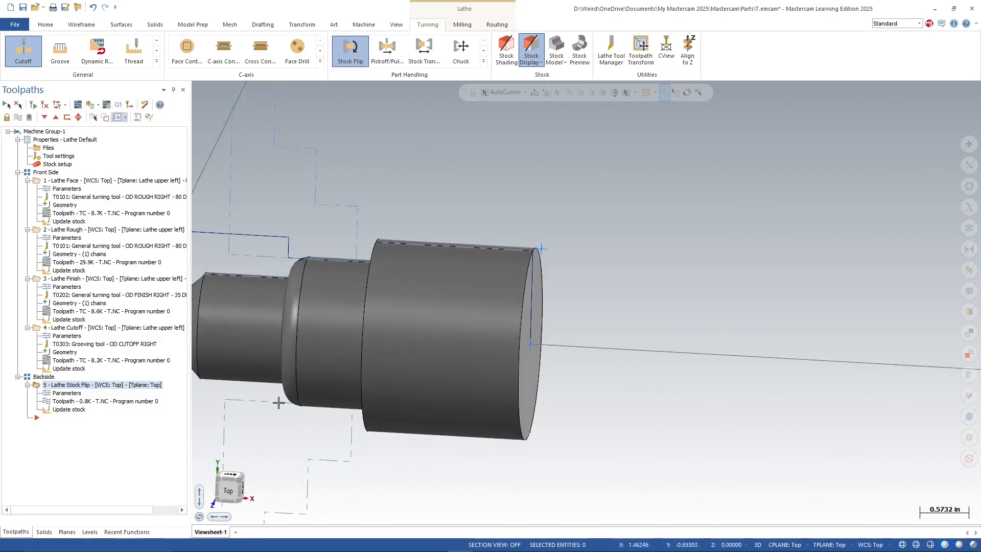
# Start a Lathe Face operation using T0101 OD Rough Right with 0.014 in/rev feed, 500 CSS spindle speed and the comment "BACK FACING"
pyautogui.click(156, 62)
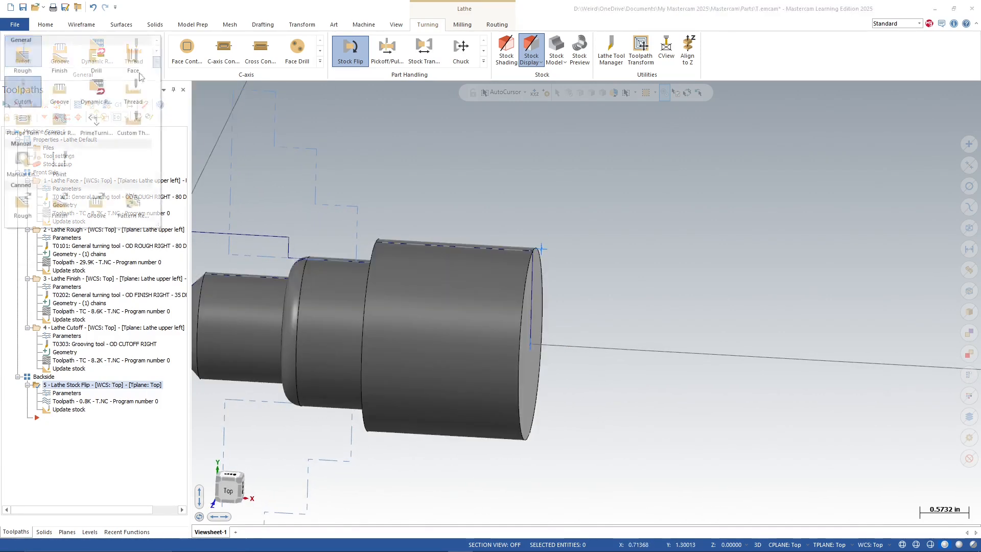
pyautogui.click(135, 63)
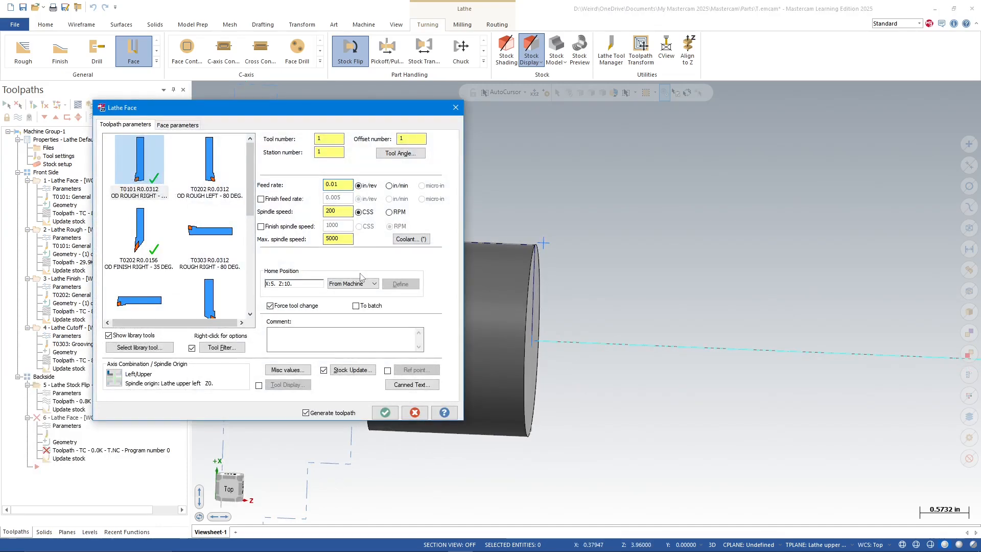
pyautogui.doubleClick(341, 210)
pyautogui.scroll(-3, 209, 216)
pyautogui.write('500')
pyautogui.scroll(3, 209, 216)
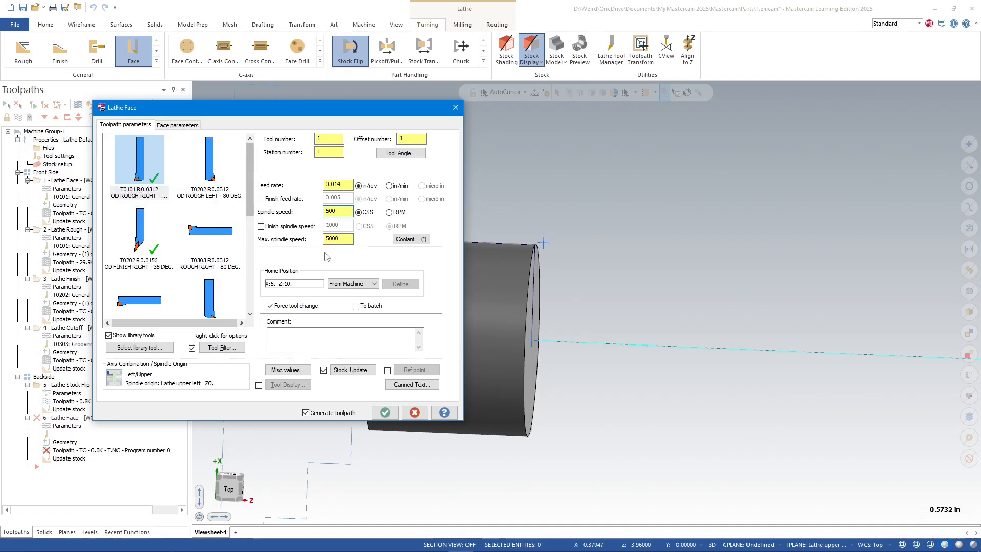
pyautogui.click(296, 334)
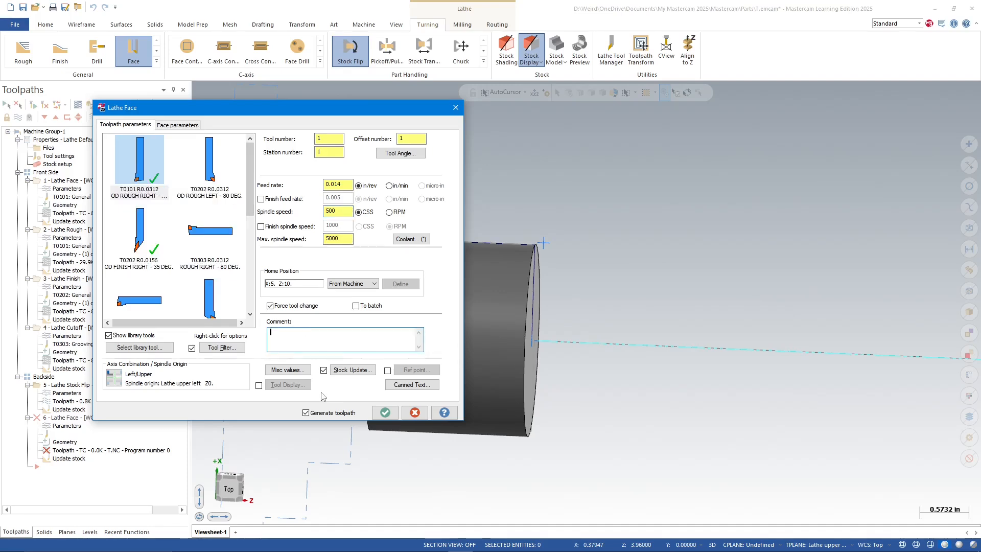
pyautogui.write('bac')
pyautogui.hotkey('ctrl', 'Tab')
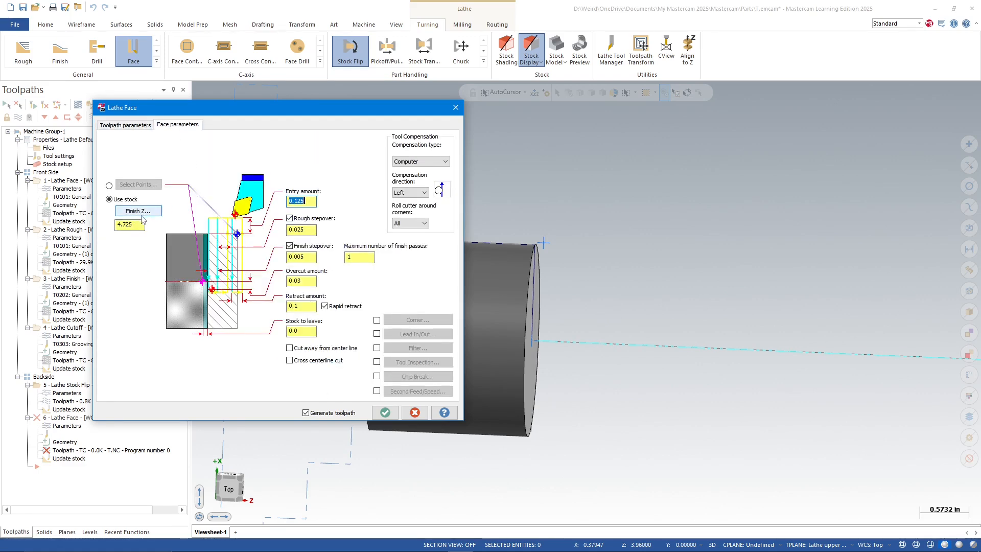
# Set the facing finish Z to 4.725 at the centre of the large end face and generate the toolpath
pyautogui.click(125, 213)
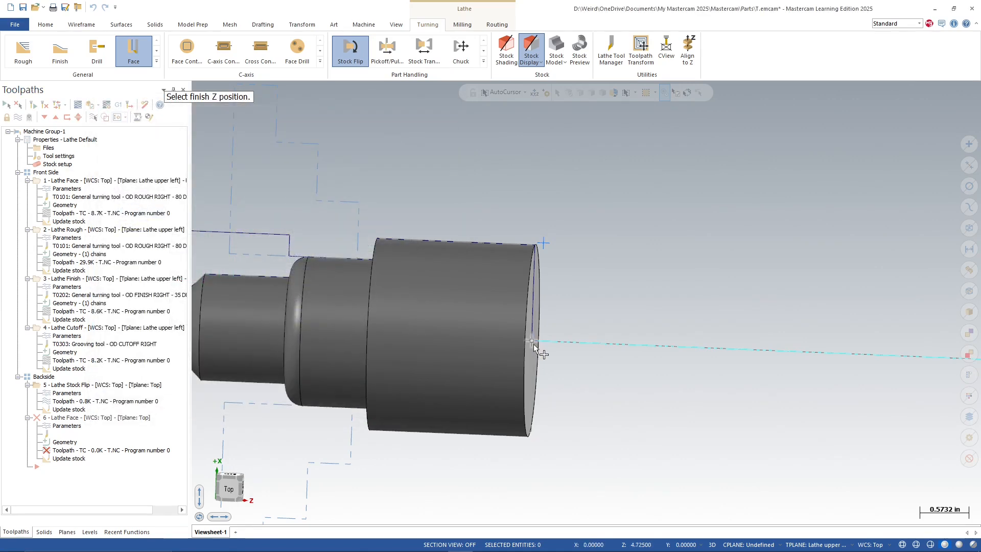
pyautogui.click(533, 343)
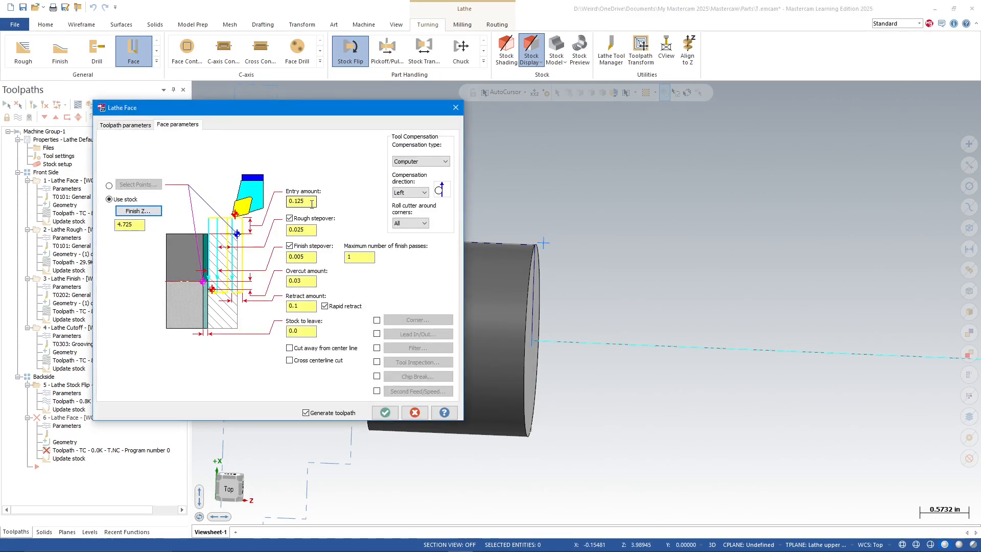
pyautogui.click(385, 413)
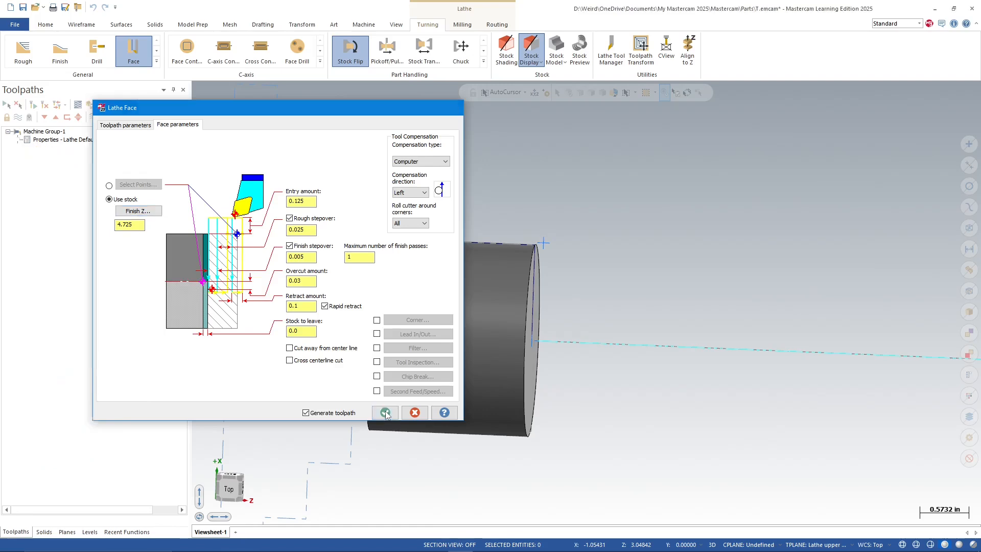
pyautogui.moveTo(587, 453); pyautogui.dragTo(558, 467, button='middle')
pyautogui.scroll(-2, 541, 434)
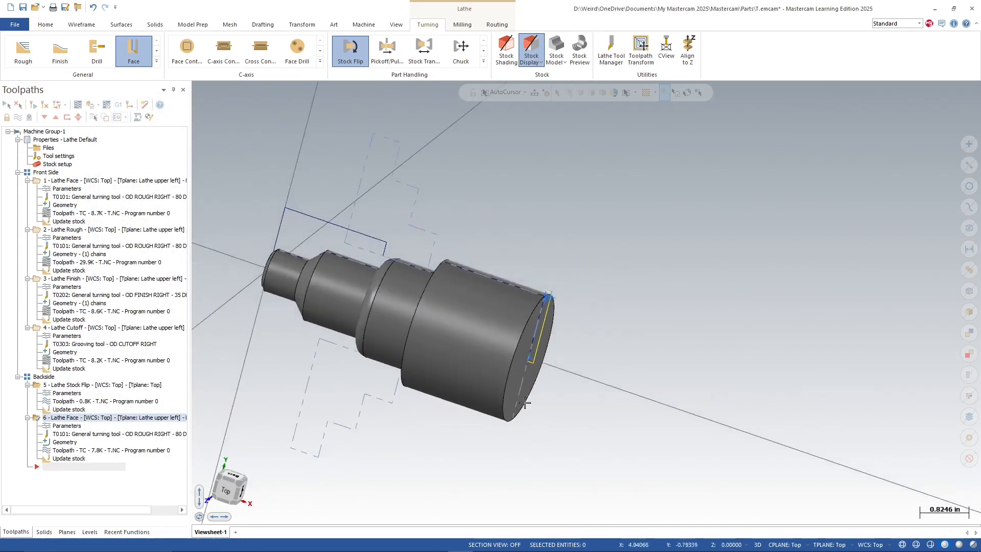
pyautogui.scroll(-2, 480, 383)
pyautogui.moveTo(445, 382); pyautogui.dragTo(407, 388, button='middle')
# Verify the Backside group's stock flip and back facing in the simulator, inspecting the cut in the Top (WCS) view and at an angle
pyautogui.click(44, 378)
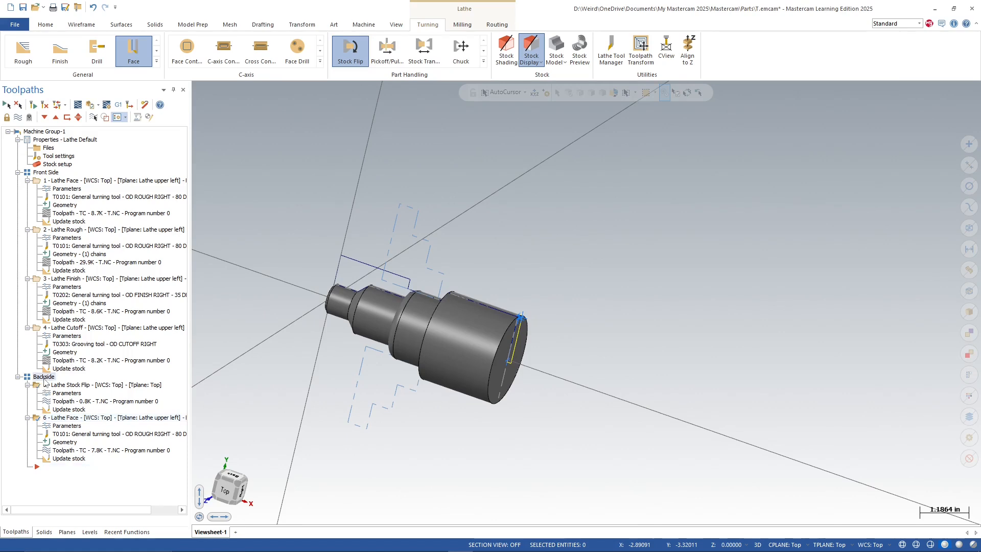
pyautogui.click(91, 108)
pyautogui.click(484, 390)
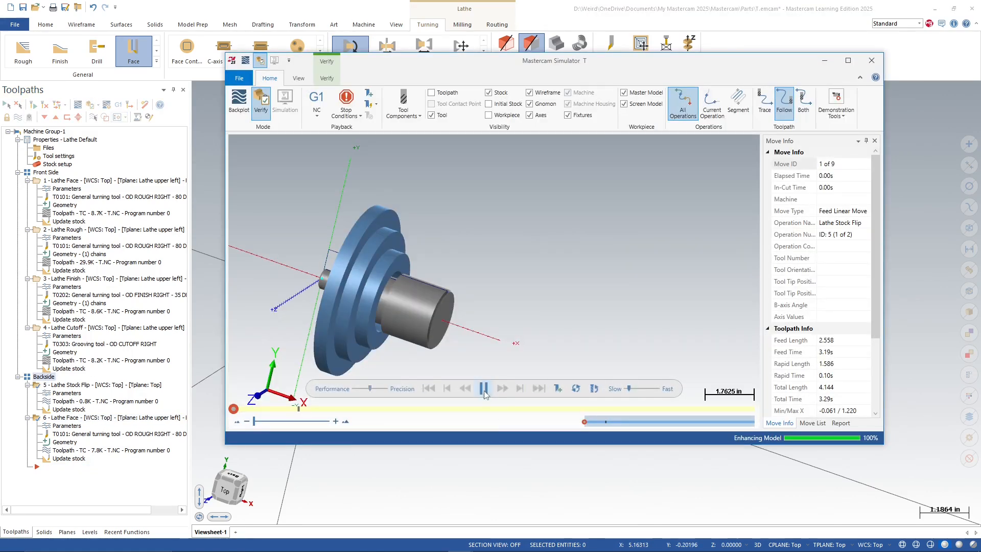
pyautogui.scroll(4, 444, 315)
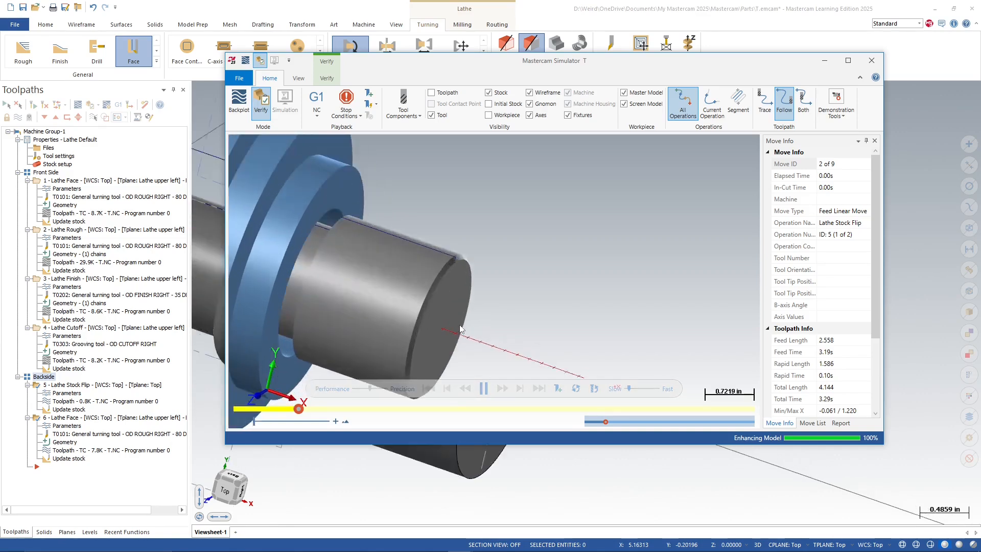
pyautogui.scroll(-2, 468, 326)
pyautogui.moveTo(477, 326); pyautogui.dragTo(491, 326, button='middle')
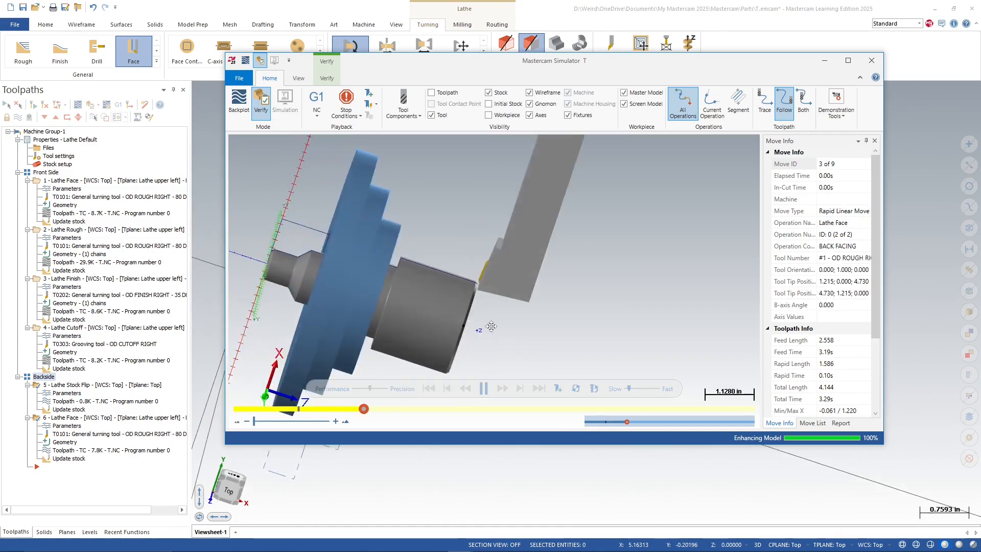
pyautogui.rightClick(440, 321)
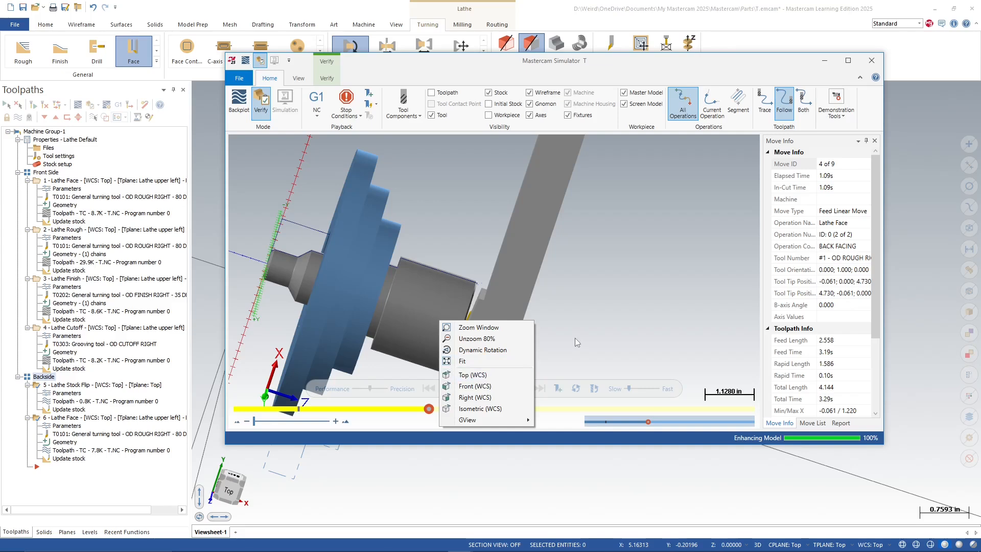
pyautogui.click(486, 375)
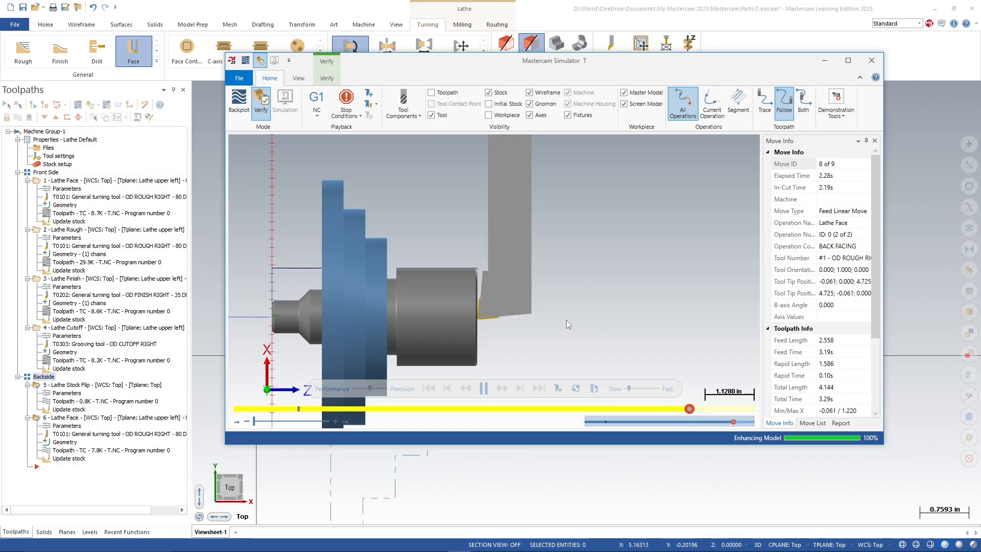
pyautogui.moveTo(555, 304); pyautogui.dragTo(541, 311, button='middle')
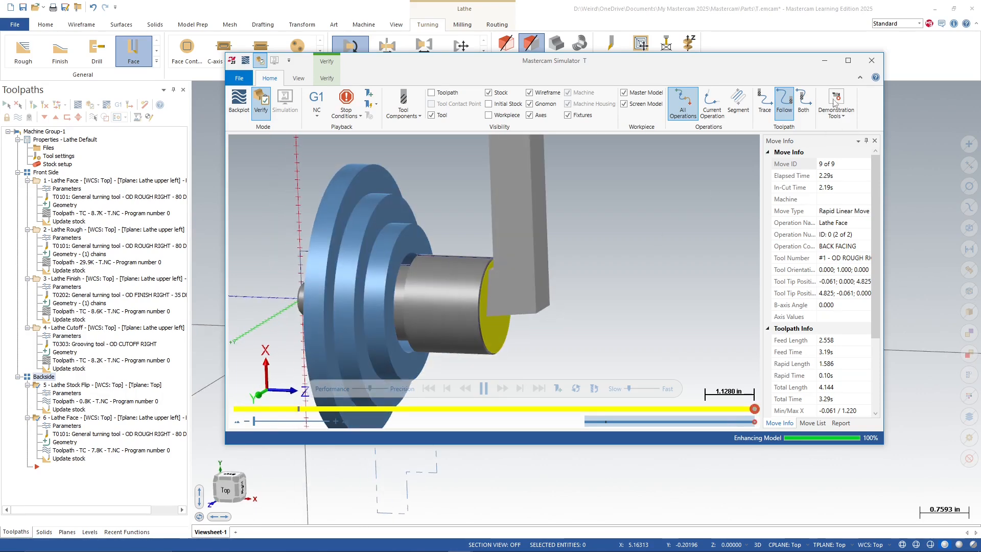
pyautogui.click(871, 60)
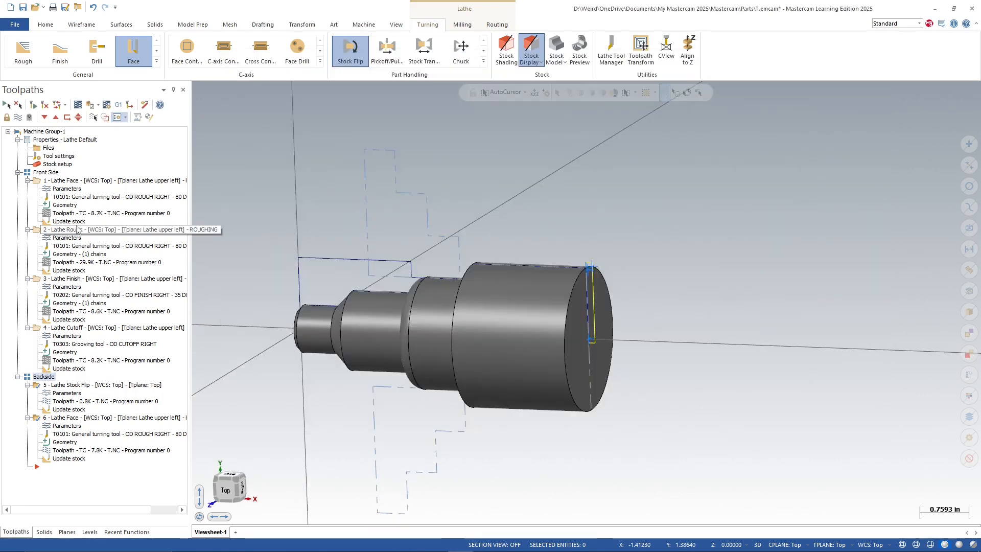
# Verify all Front Side operations from facing through cutoff in the simulator, watching them in the Top (WCS) view
pyautogui.click(18, 377)
pyautogui.click(18, 173)
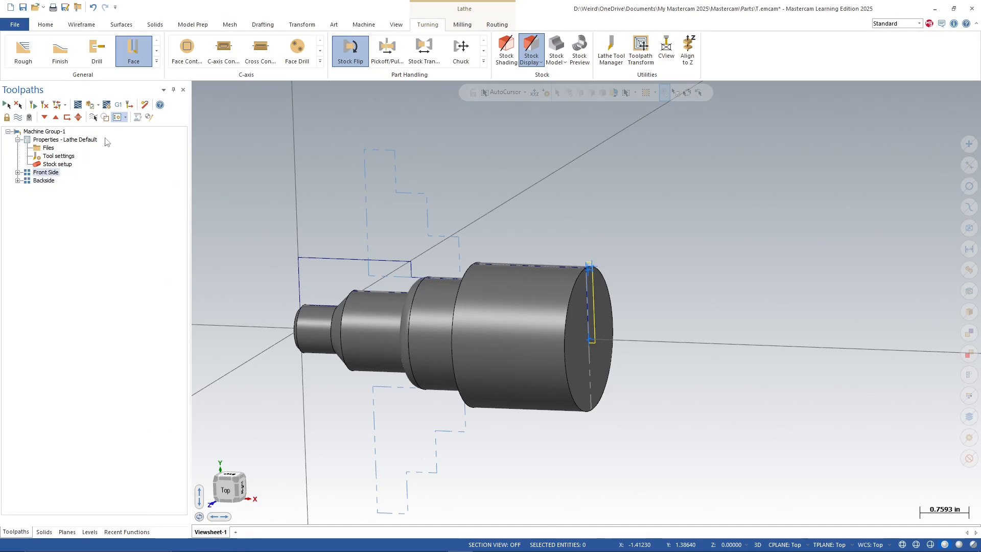
pyautogui.click(18, 173)
pyautogui.click(17, 377)
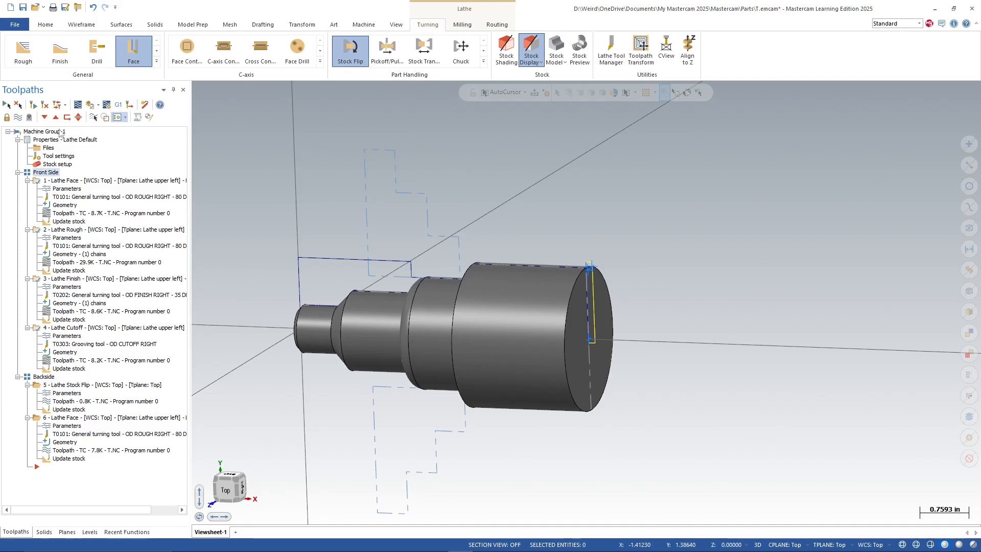
pyautogui.click(89, 106)
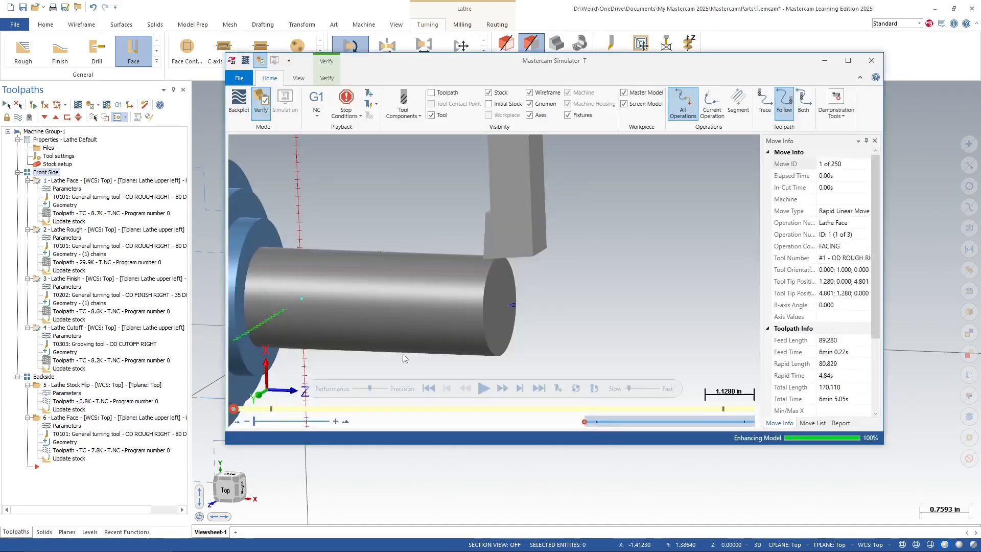
pyautogui.click(483, 388)
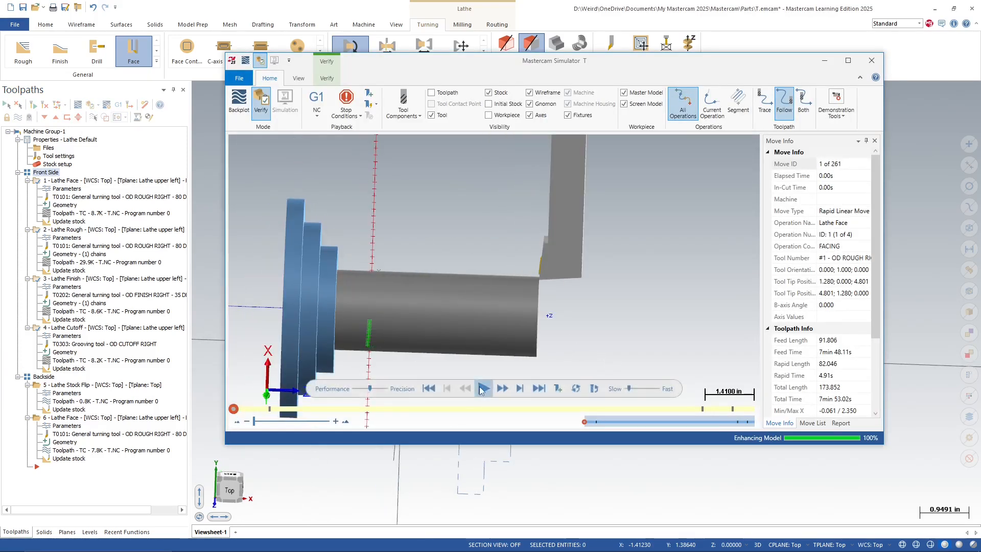
pyautogui.rightClick(611, 330)
pyautogui.click(645, 384)
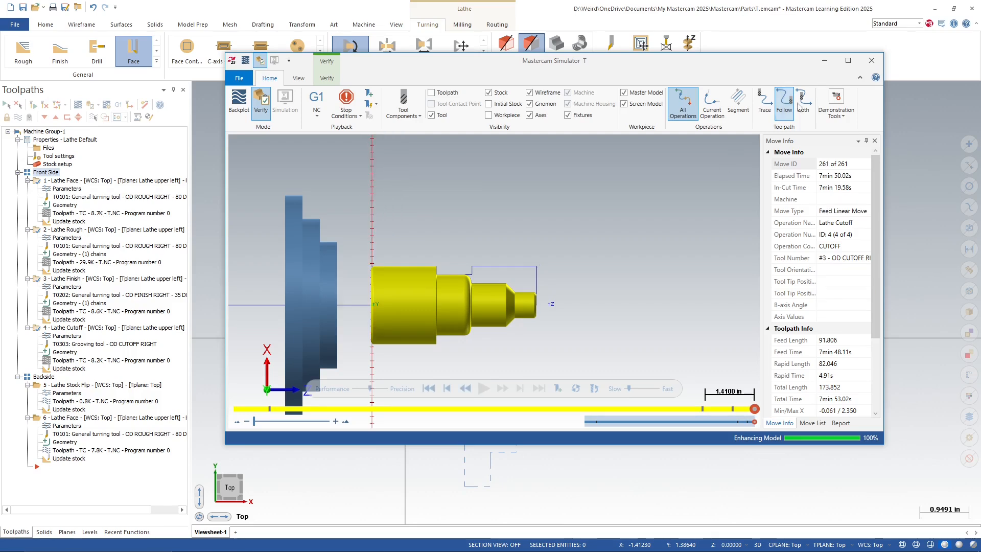
pyautogui.click(872, 60)
# Run the simulation of the Backside operations again to review the flipped stock and back facing pass
pyautogui.click(50, 378)
pyautogui.click(92, 104)
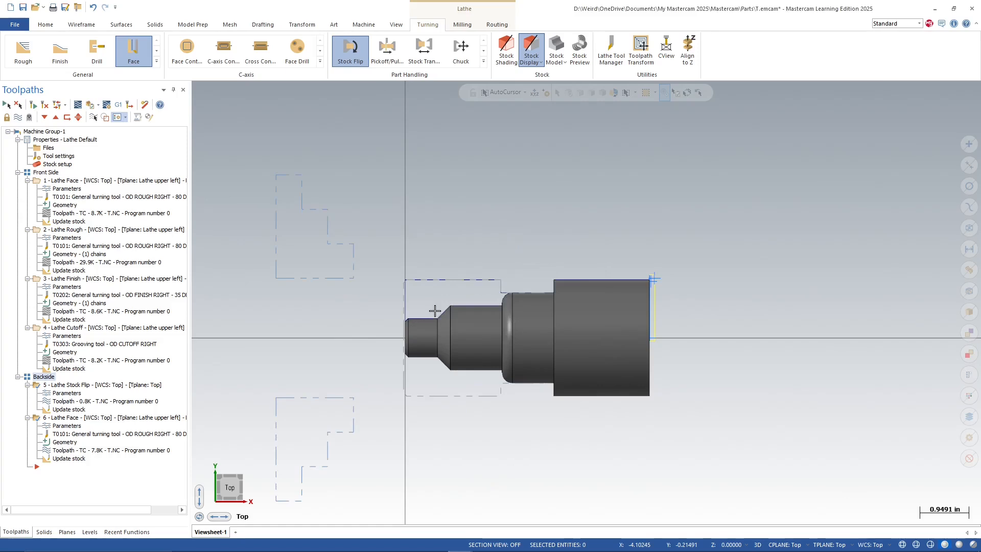
pyautogui.click(482, 389)
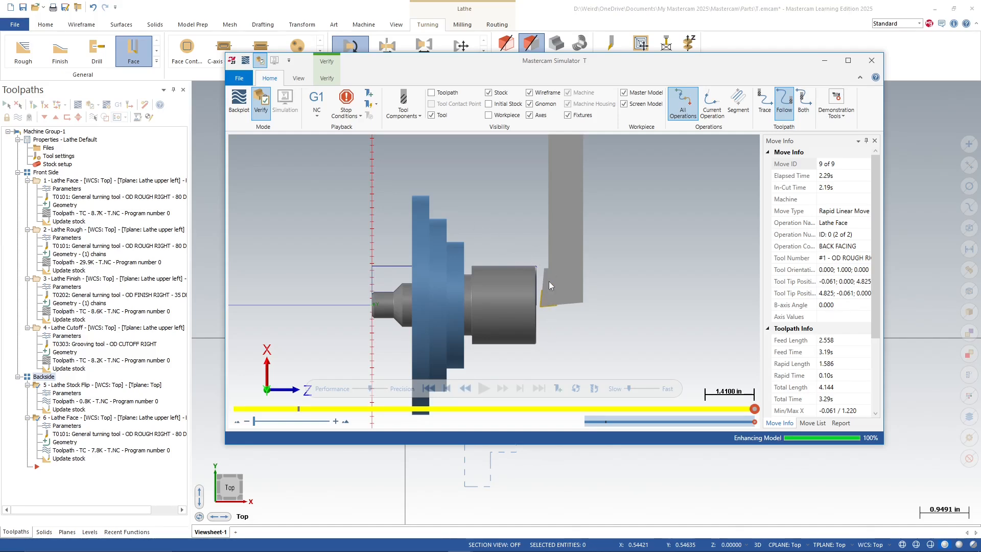
pyautogui.click(869, 66)
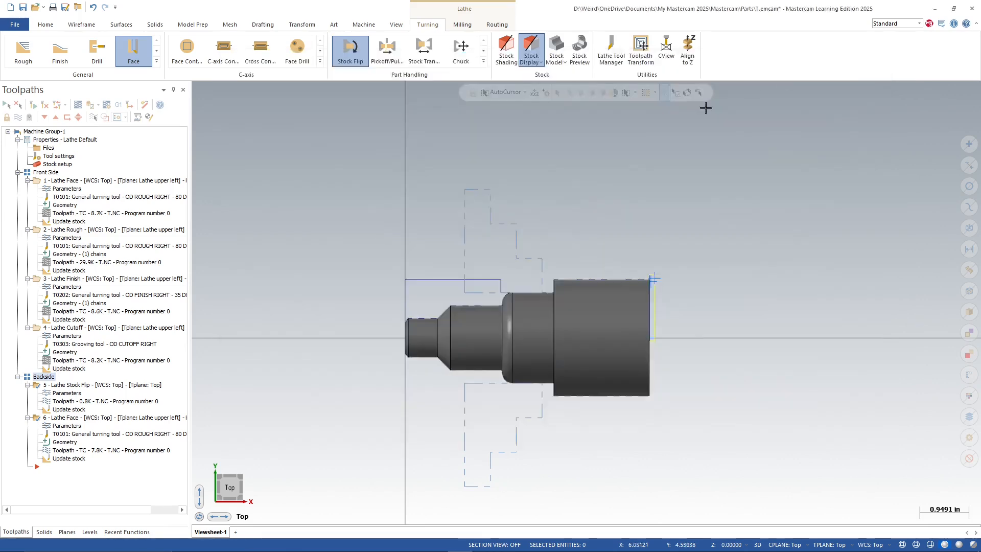
# Collapse the Front Side, Backside and Properties branches of the machine group and inspect the part at an angle
pyautogui.moveTo(584, 296); pyautogui.dragTo(657, 342, button='middle')
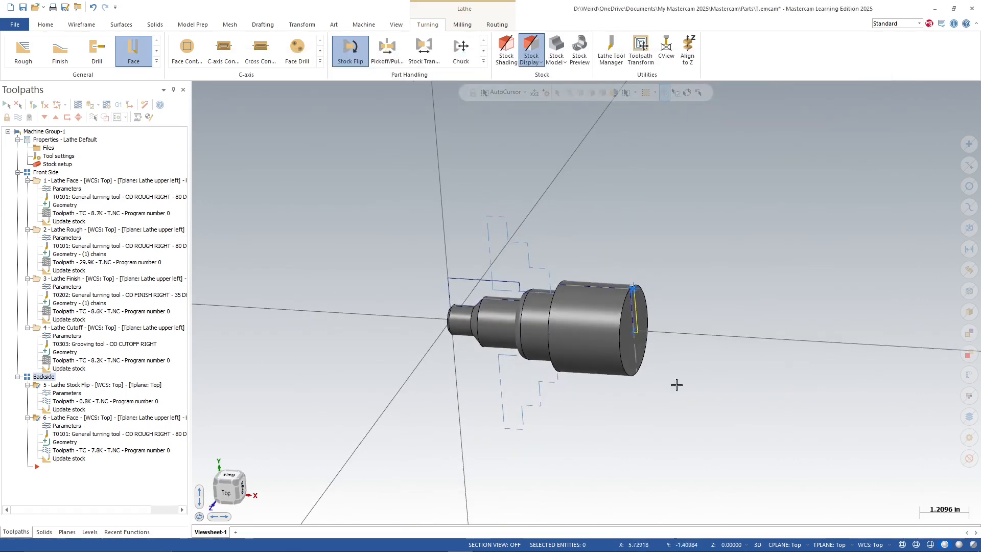
pyautogui.moveTo(640, 291); pyautogui.dragTo(712, 319, button='middle')
pyautogui.scroll(2, 676, 333)
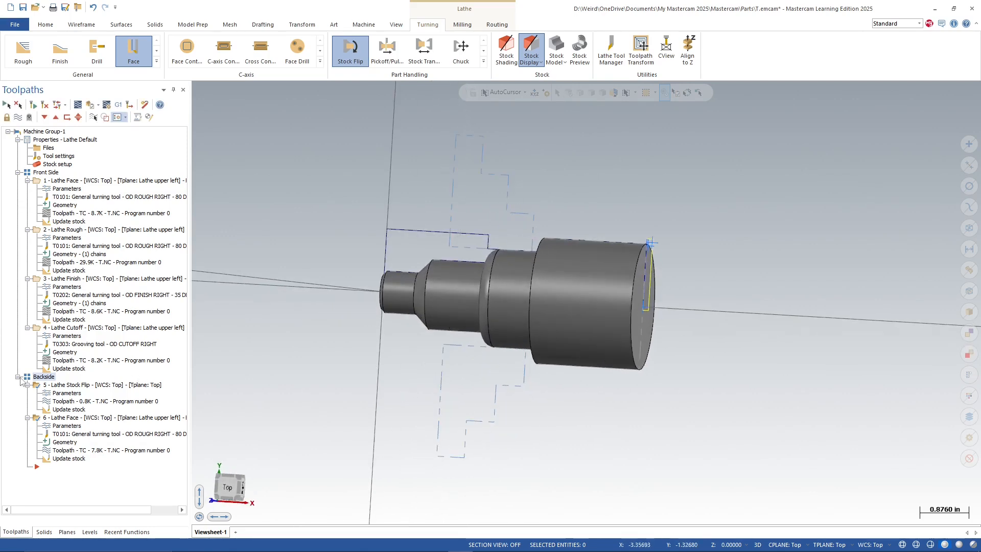
pyautogui.click(17, 172)
pyautogui.click(17, 180)
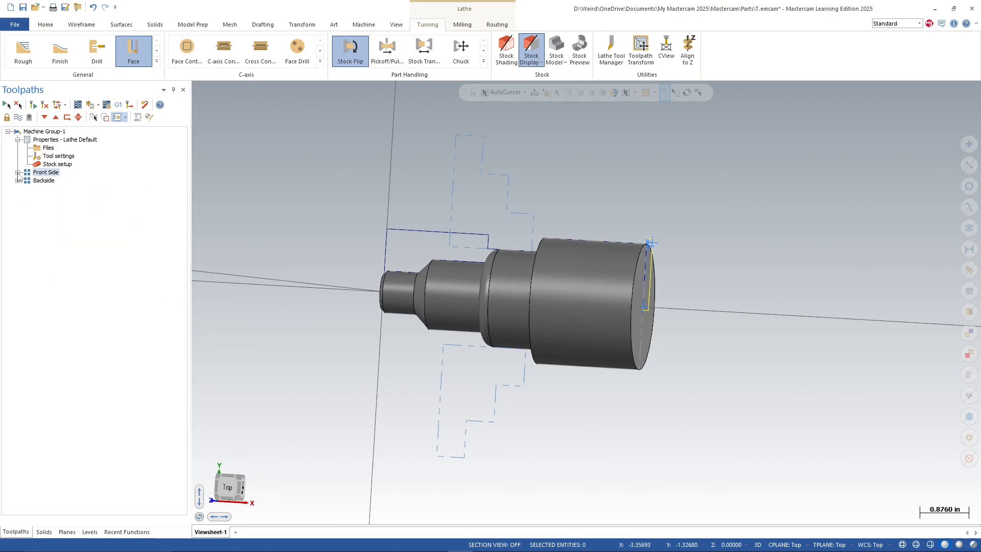
pyautogui.click(18, 139)
pyautogui.moveTo(275, 195)
pyautogui.mouseDown(button='middle')
pyautogui.moveTo(498, 279)
pyautogui.moveTo(679, 296)
pyautogui.moveTo(637, 344)
pyautogui.moveTo(674, 339)
pyautogui.mouseUp(button='middle')
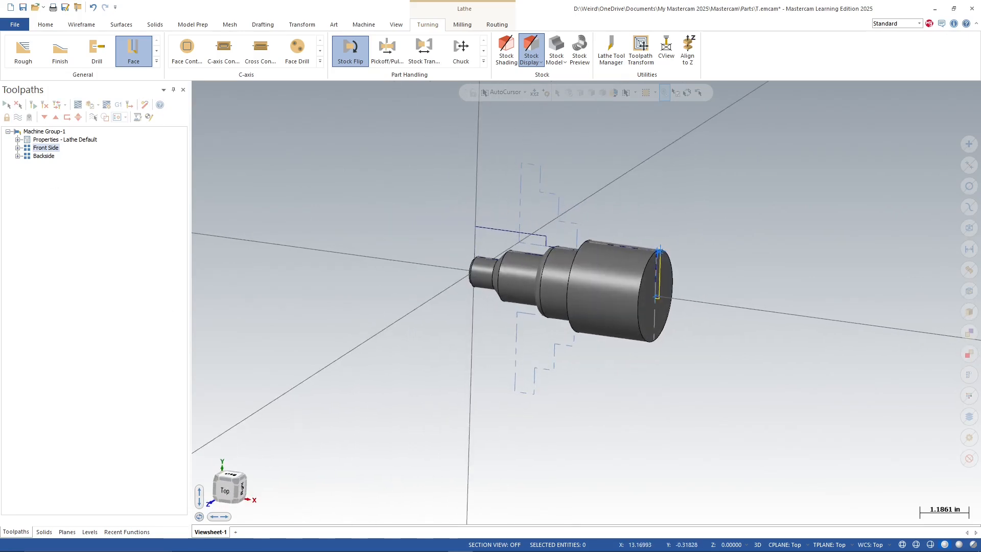